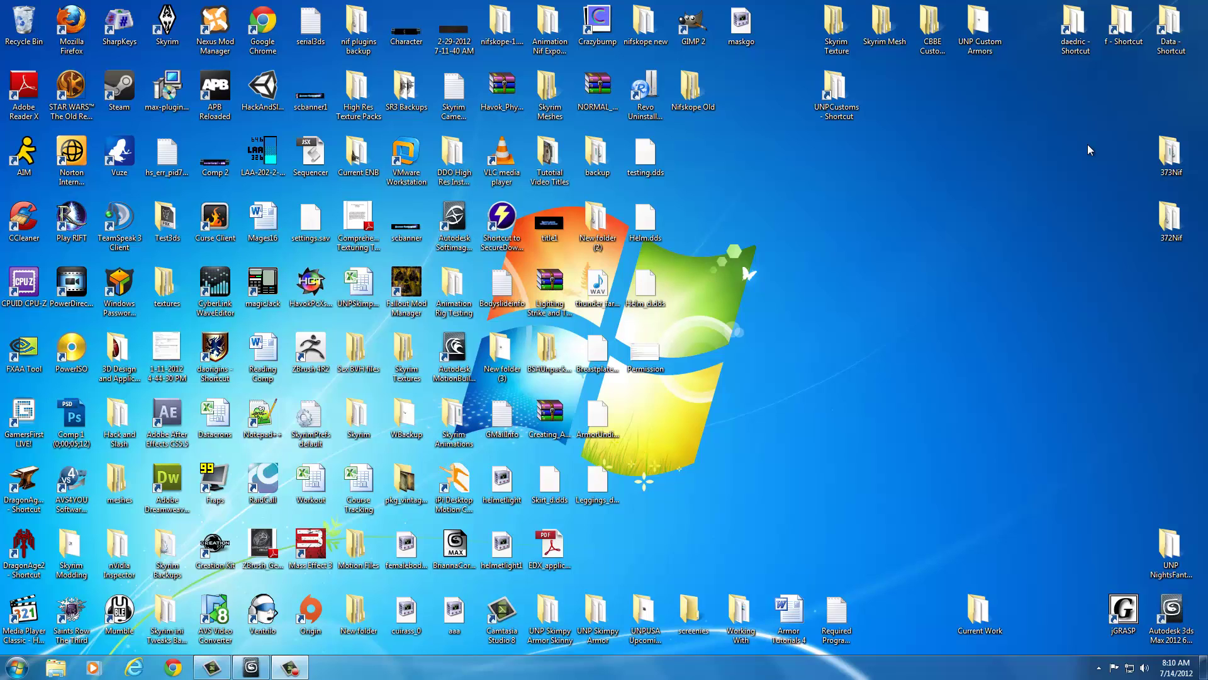
# Open the daedric folder shortcut window, shift it lower, then close it
pyautogui.doubleClick(1072, 44)
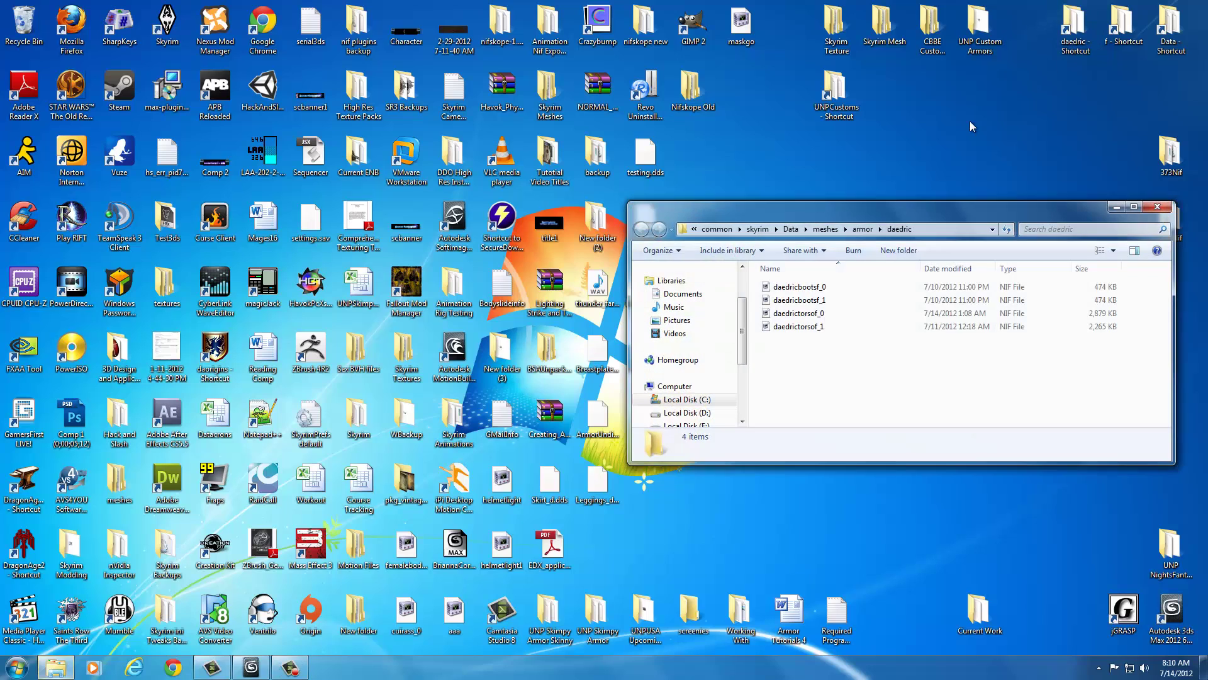
pyautogui.moveTo(900, 210); pyautogui.dragTo(903, 258)
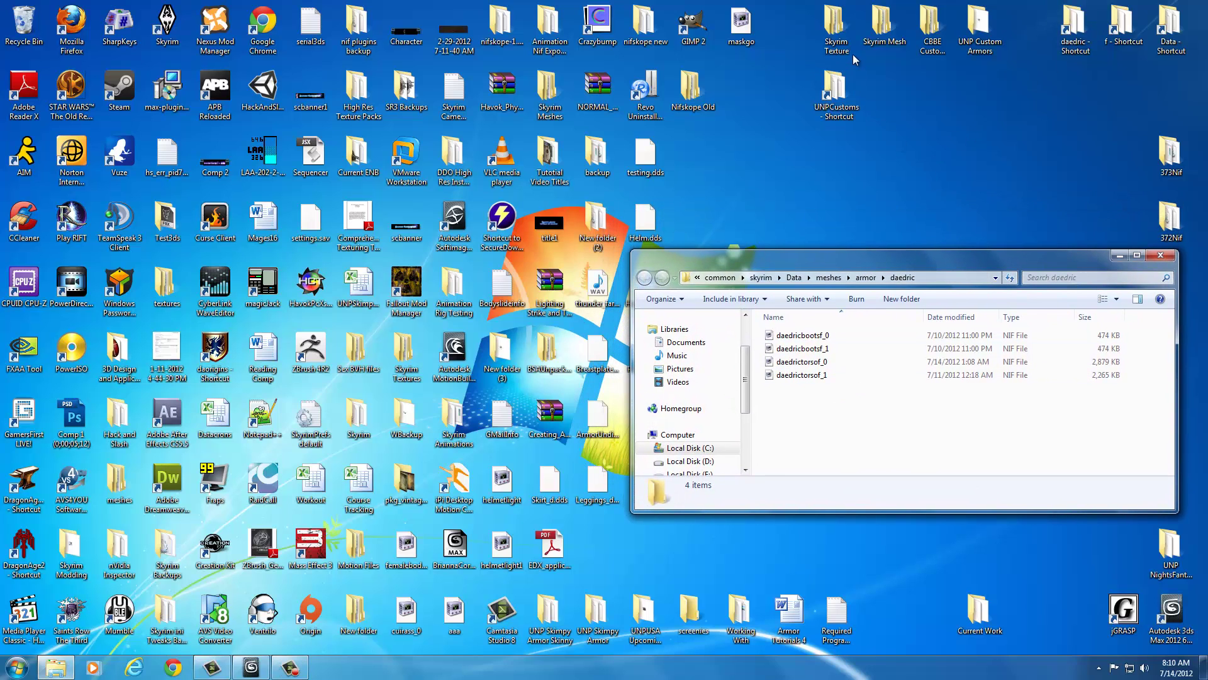
pyautogui.click(1164, 255)
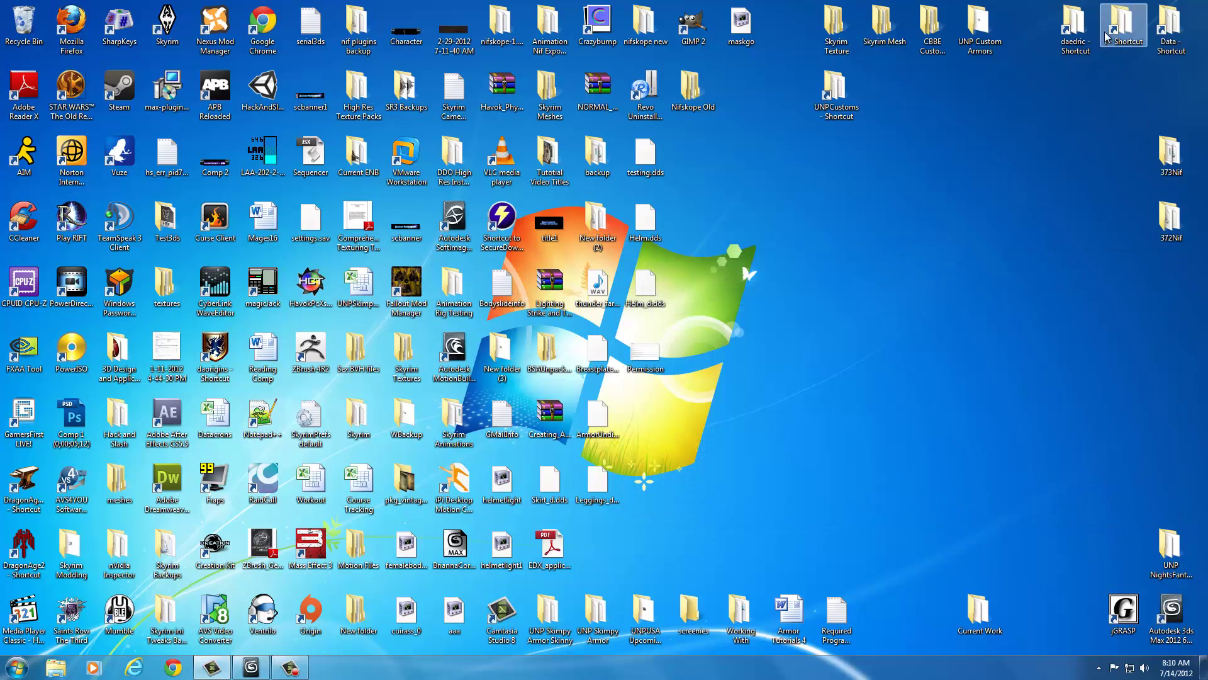
# Browse into UNP Custom Armors > data > meshes > armor > daedric and review its 14 items
pyautogui.doubleClick(978, 30)
pyautogui.doubleClick(783, 348)
pyautogui.doubleClick(786, 335)
pyautogui.doubleClick(787, 337)
pyautogui.doubleClick(788, 338)
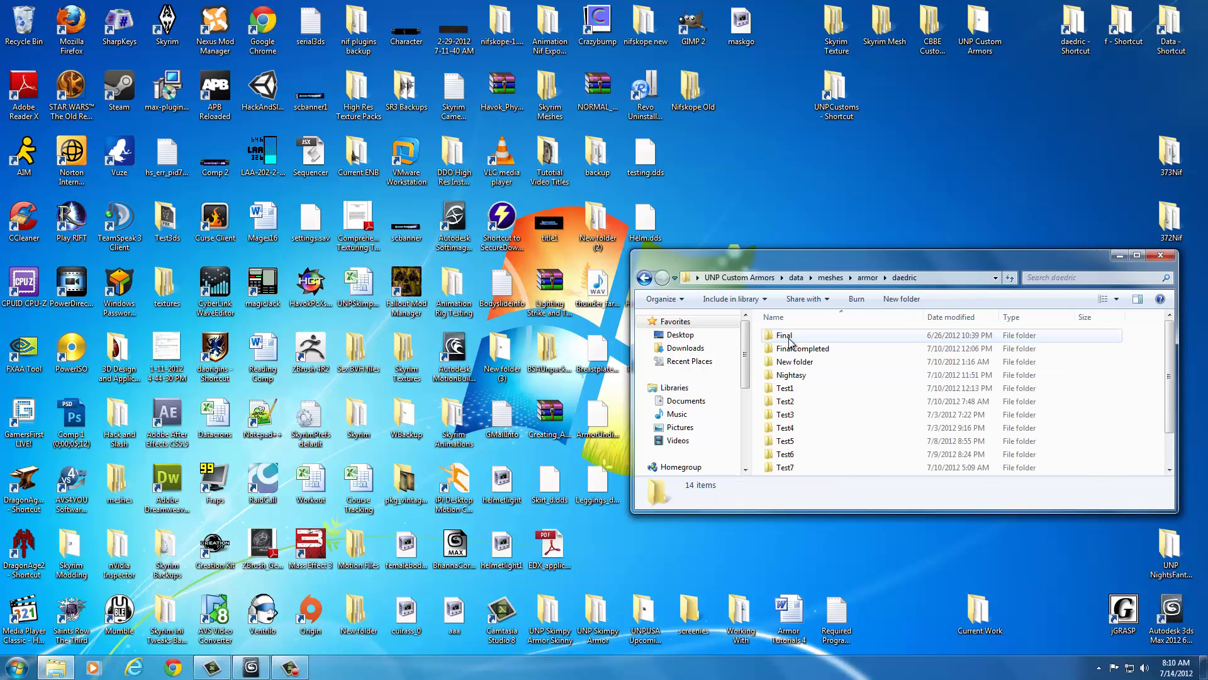
pyautogui.scroll(-1, 796, 391)
pyautogui.scroll(1, 796, 391)
pyautogui.scroll(-1, 795, 390)
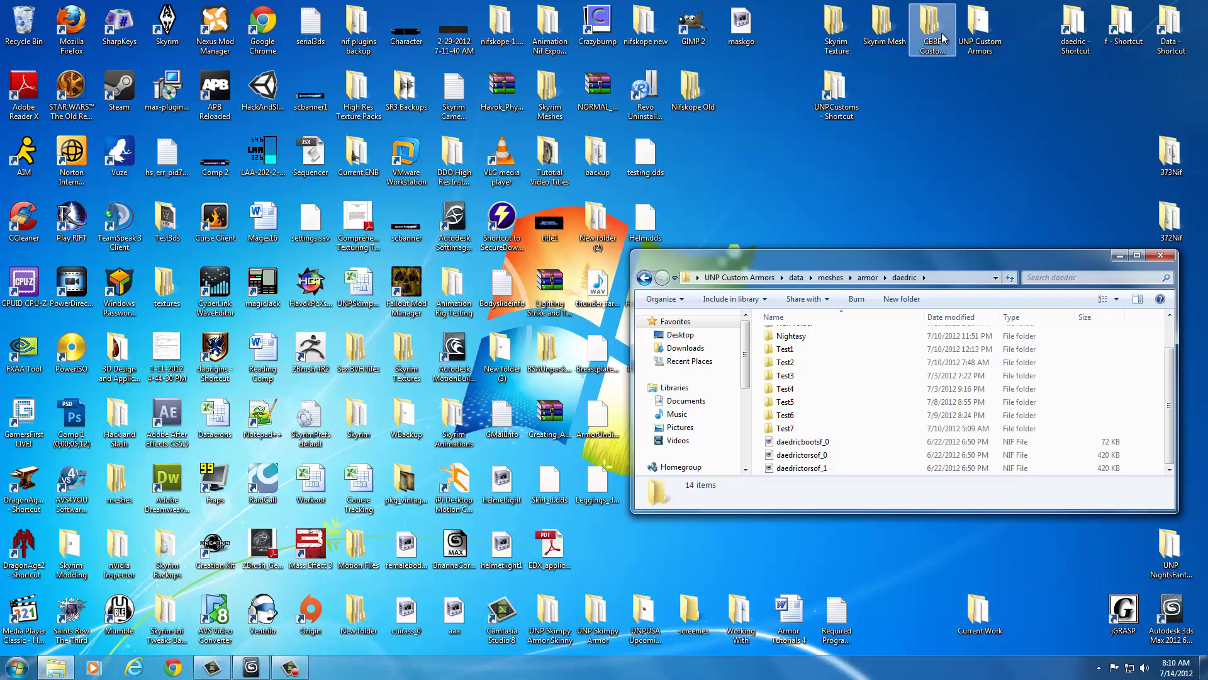
# Open Skyrim Mesh > meshes > armor > daedric in a window beside the other daedric folder
pyautogui.doubleClick(884, 28)
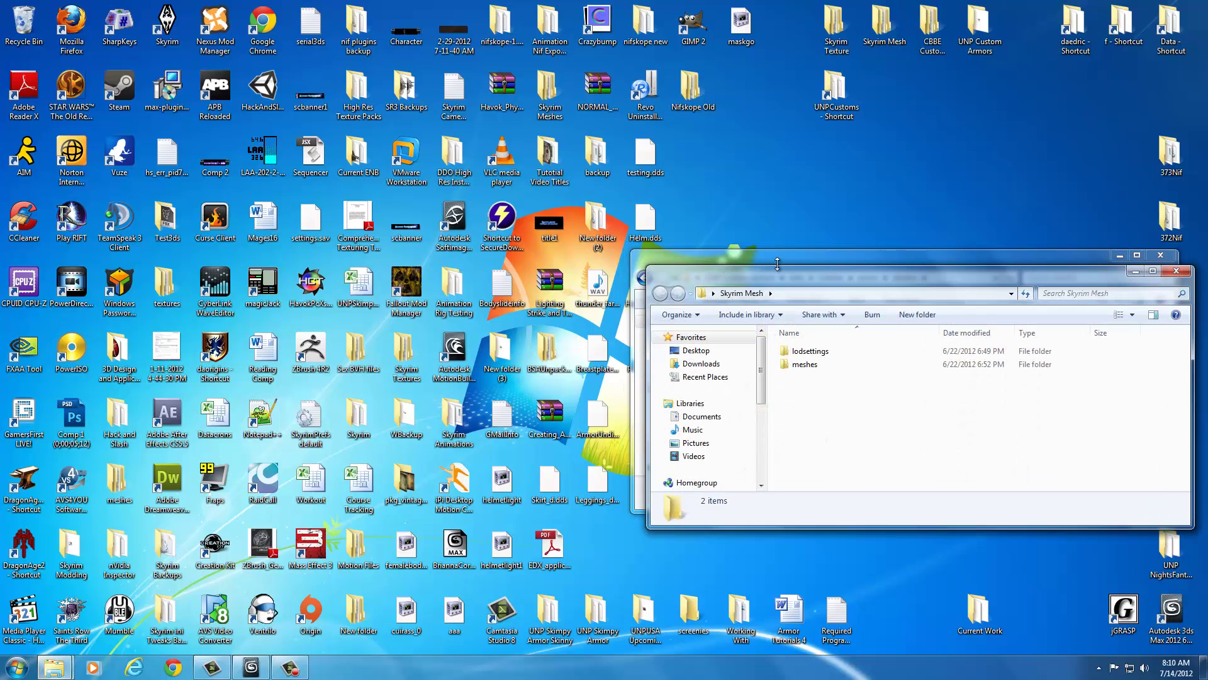
pyautogui.moveTo(795, 271); pyautogui.dragTo(182, 254)
pyautogui.doubleClick(208, 350)
pyautogui.doubleClick(197, 375)
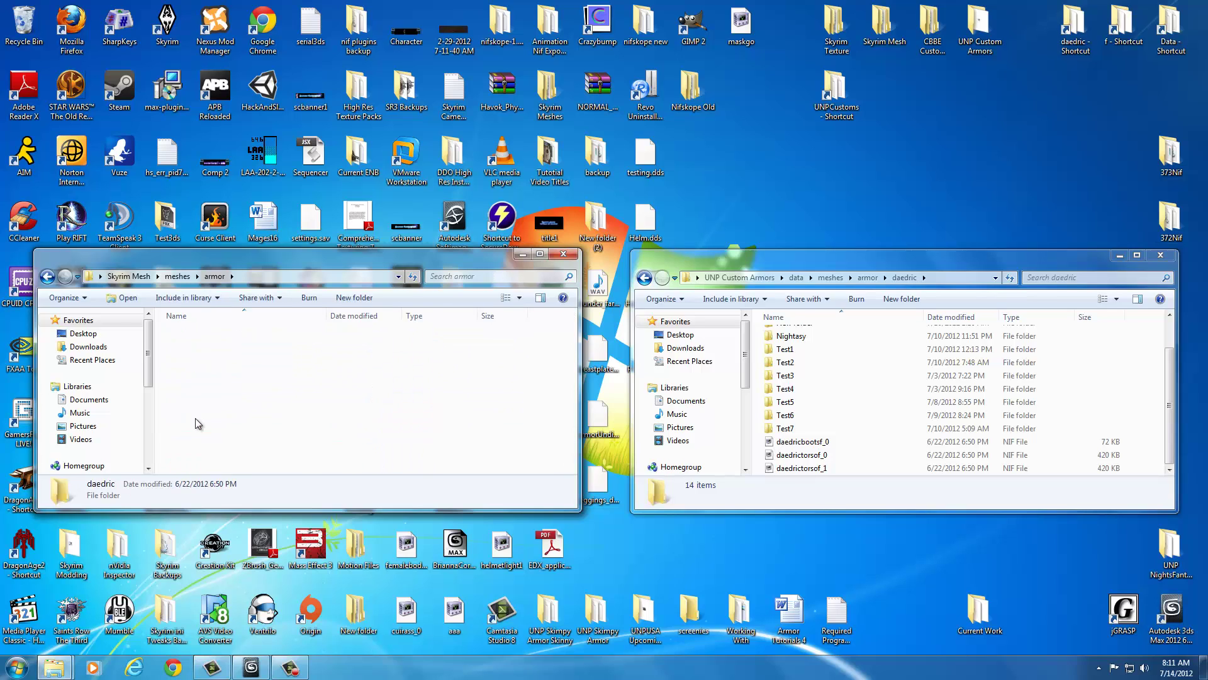
pyautogui.doubleClick(197, 414)
pyautogui.scroll(-2, 212, 444)
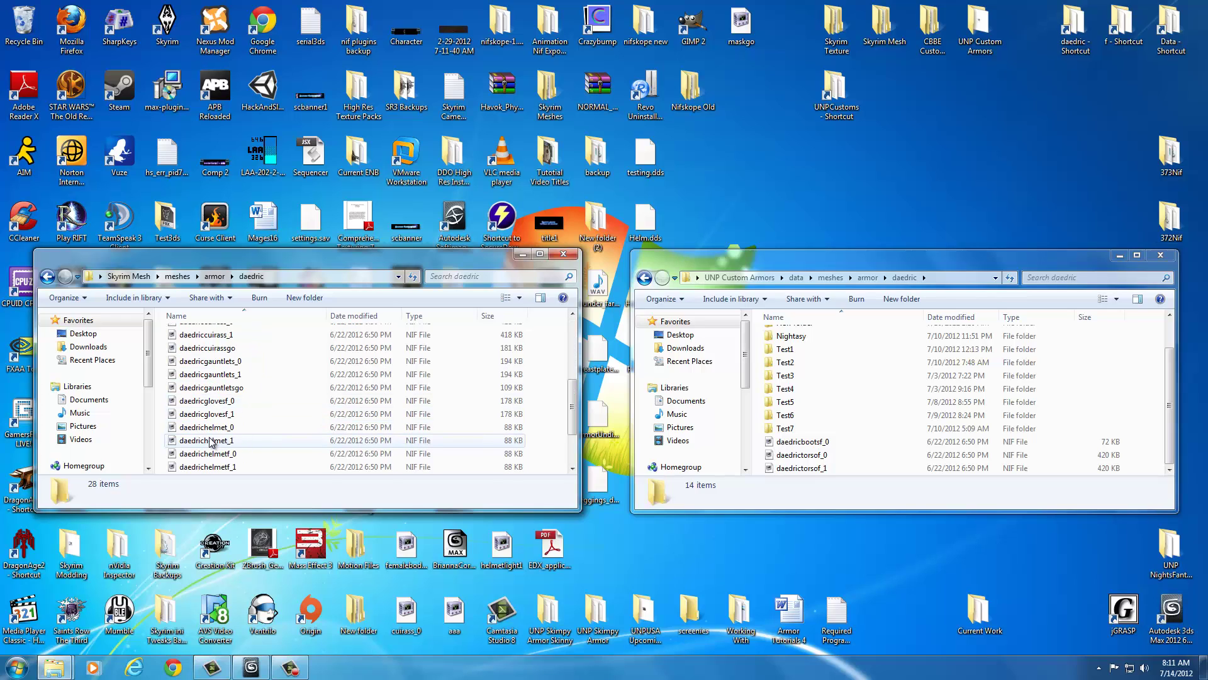
pyautogui.scroll(-2, 210, 434)
# Copy daedricglovesf_0 and daedricglovesf_1 into the UNP Custom Armors daedric folder and close both windows
pyautogui.click(204, 402)
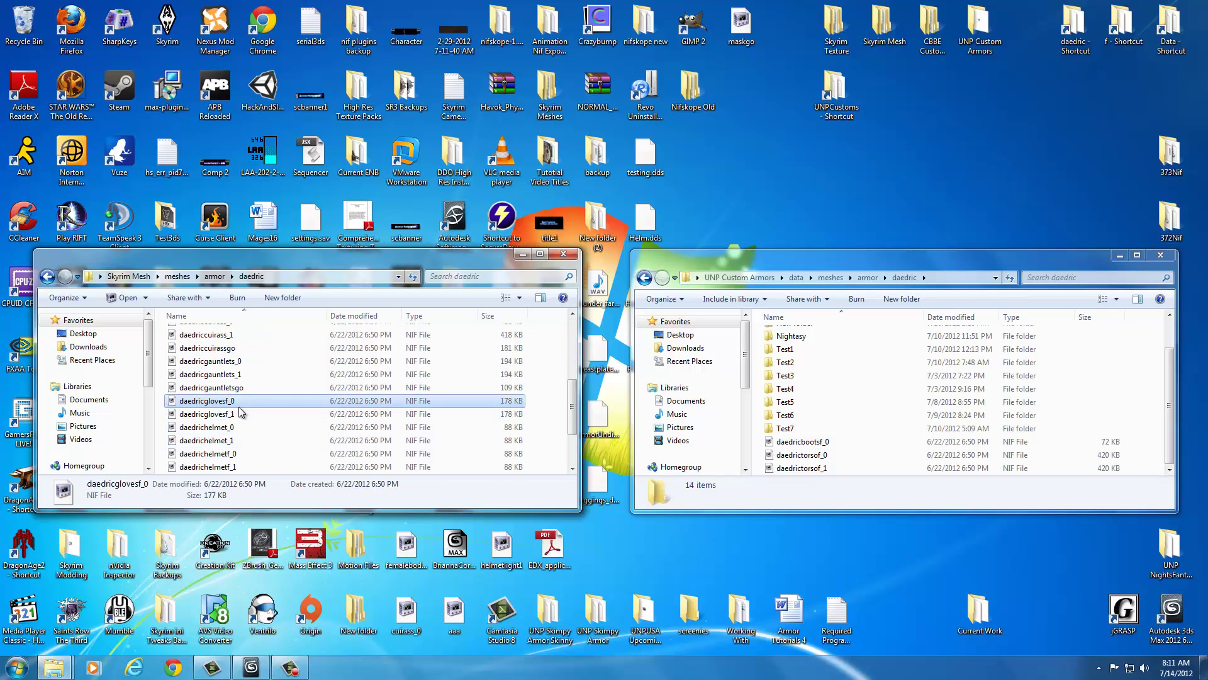
pyautogui.keyDown('shift'); pyautogui.click(224, 416); pyautogui.keyUp('shift')
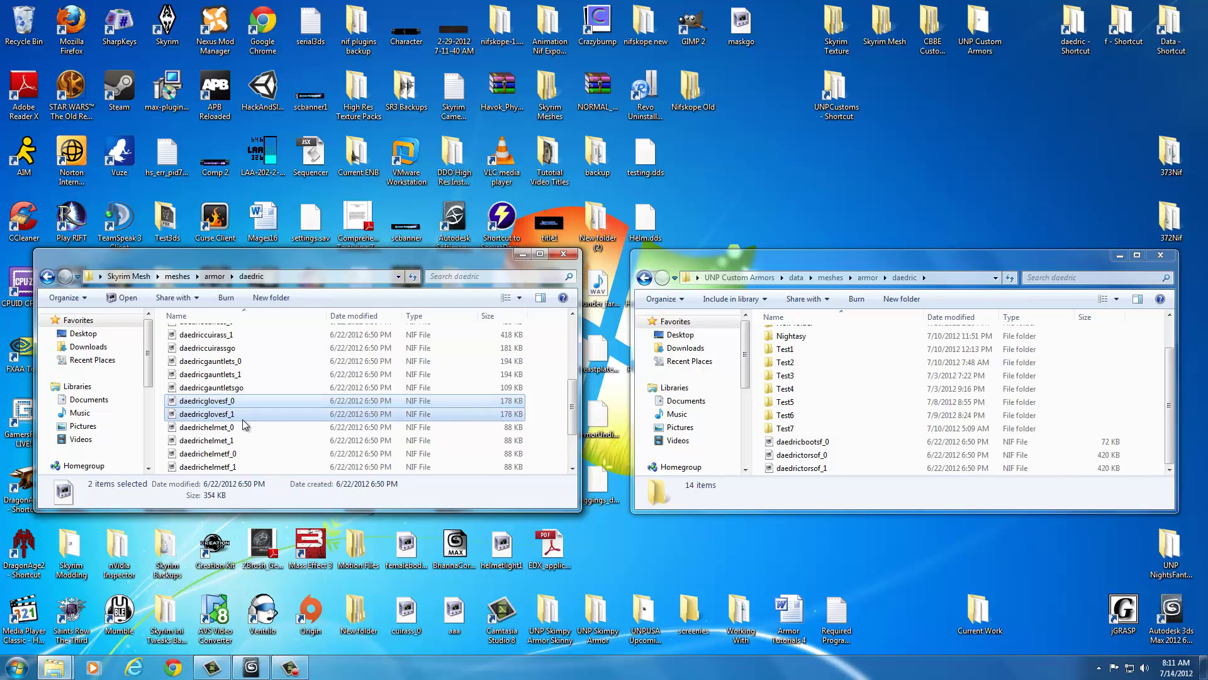
pyautogui.click(1142, 462)
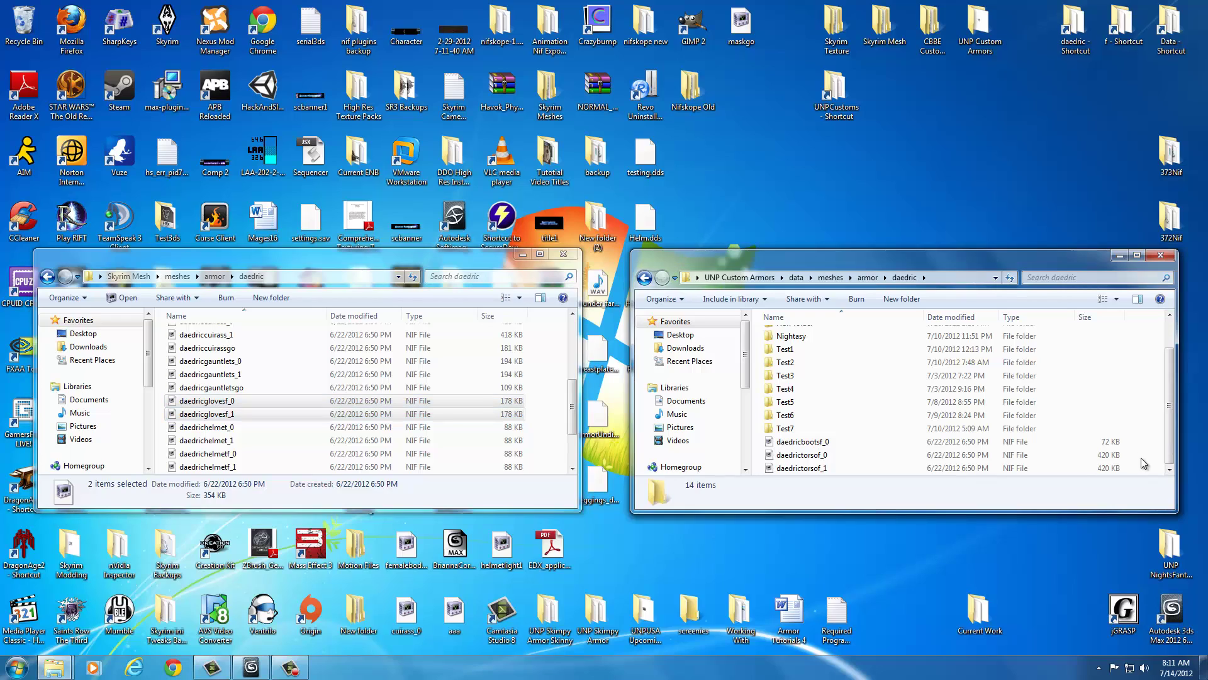
pyautogui.hotkey('ctrl', 'v')
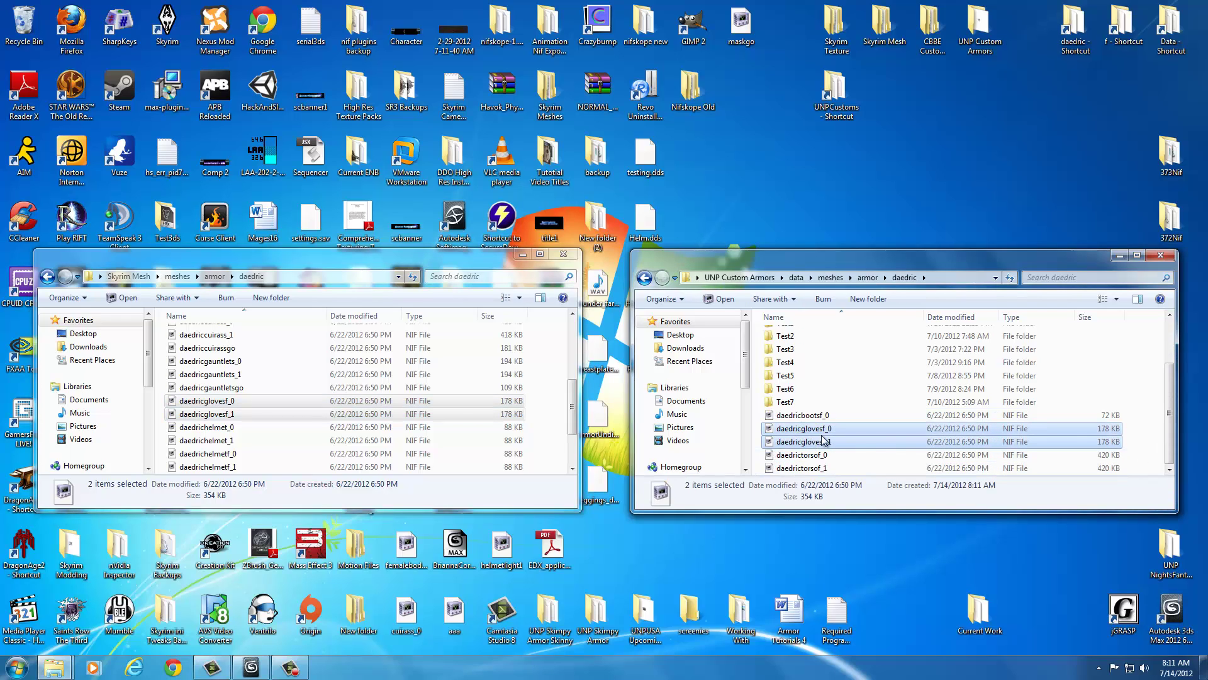
pyautogui.click(572, 255)
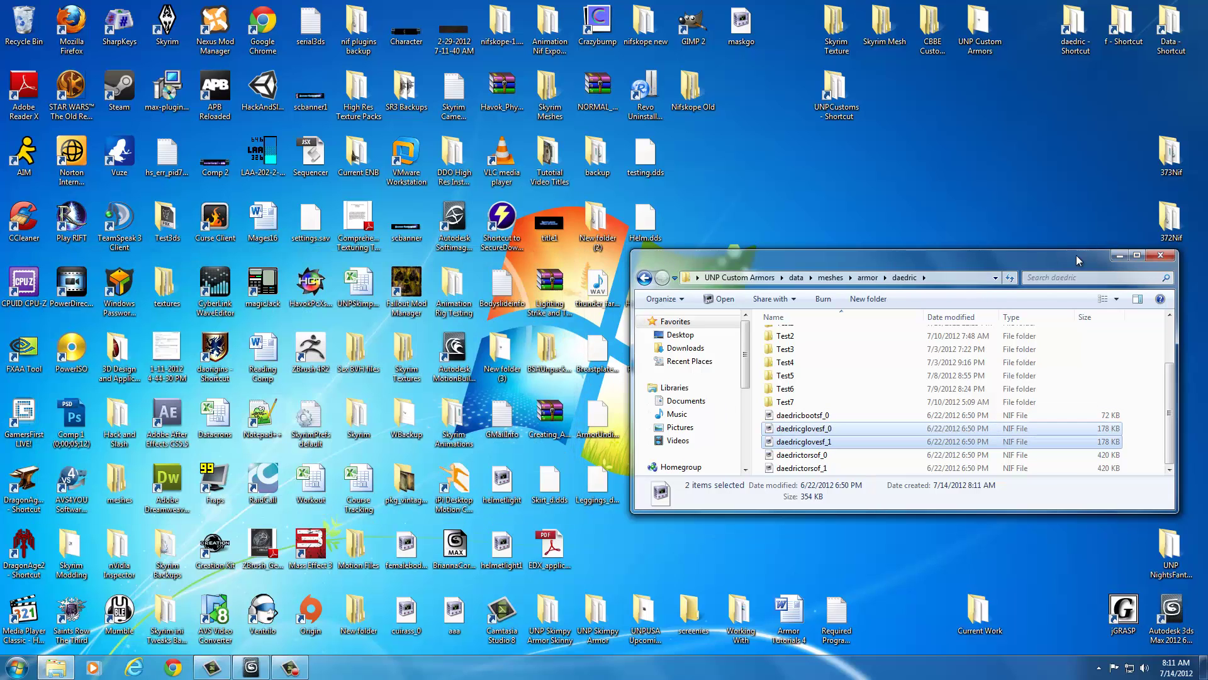
pyautogui.click(1160, 255)
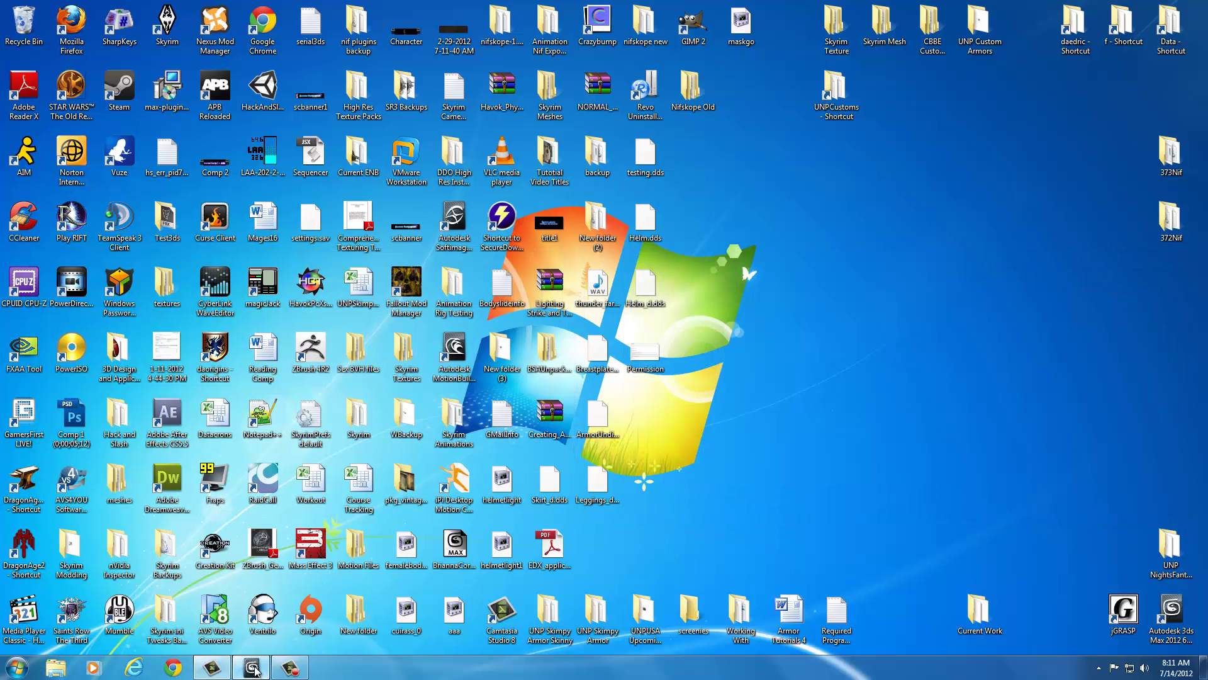
# Bring 3ds Max forward, start an Import and browse to the UNP Custom Armors folder
pyautogui.click(251, 667)
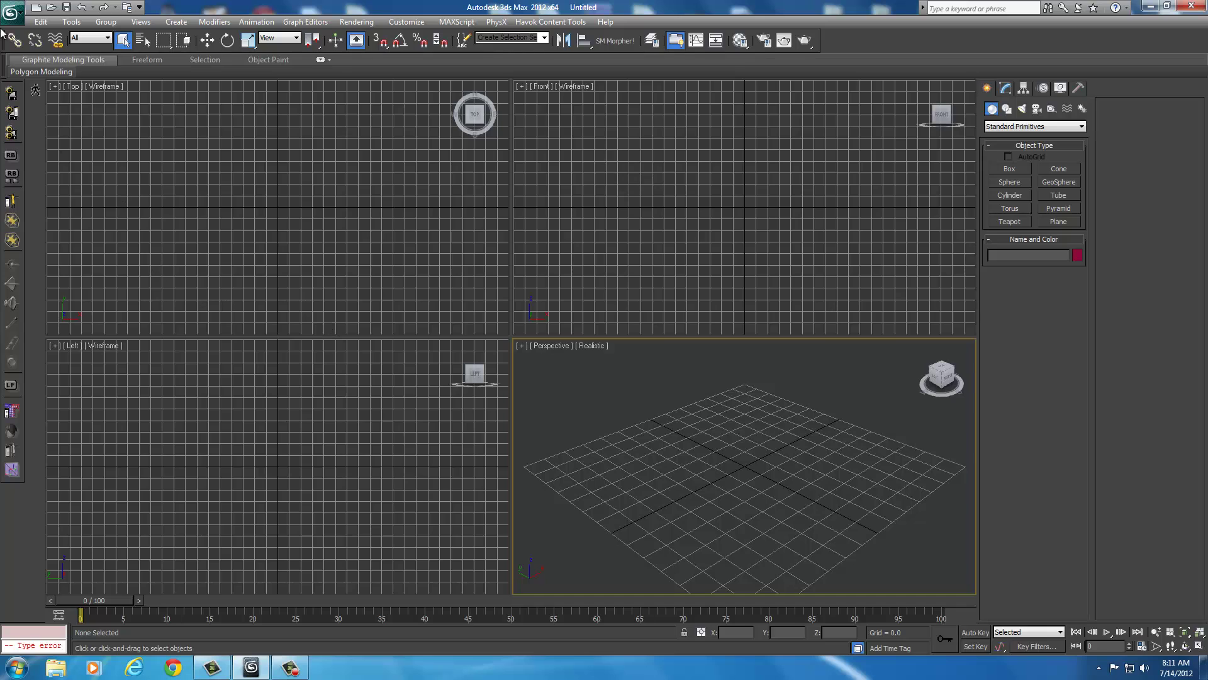
pyautogui.click(11, 12)
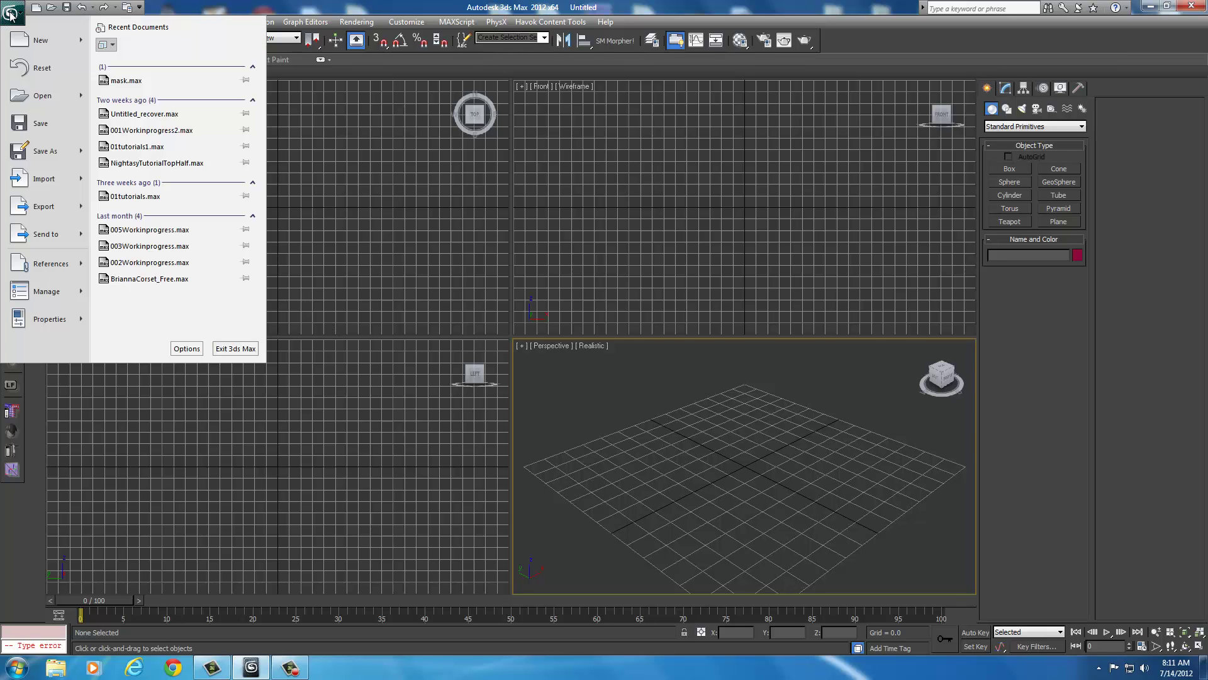
pyautogui.click(45, 181)
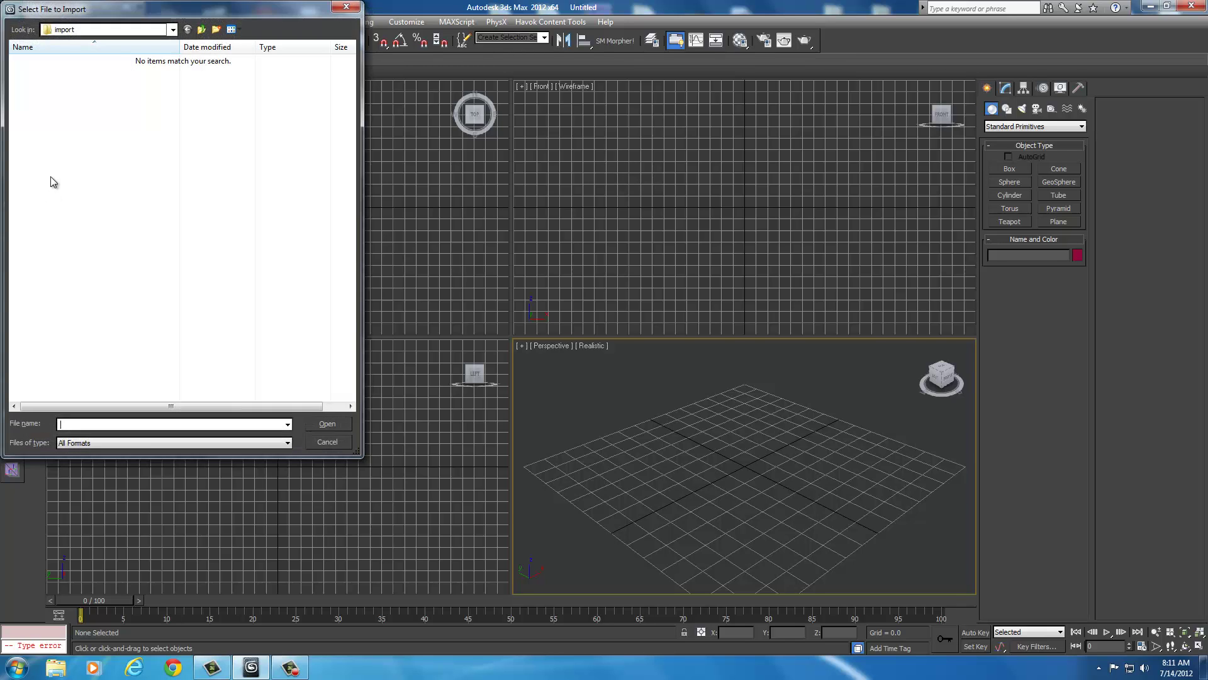
pyautogui.click(138, 30)
pyautogui.scroll(-3, 94, 211)
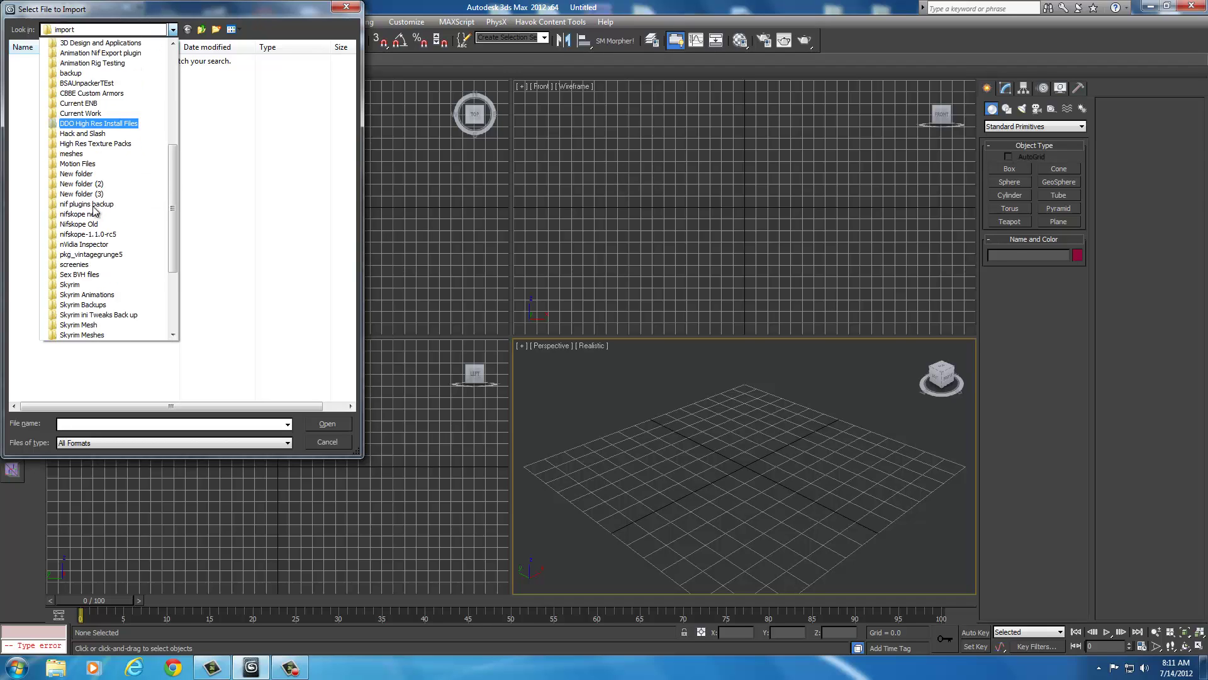
pyautogui.scroll(-3, 93, 211)
pyautogui.click(85, 269)
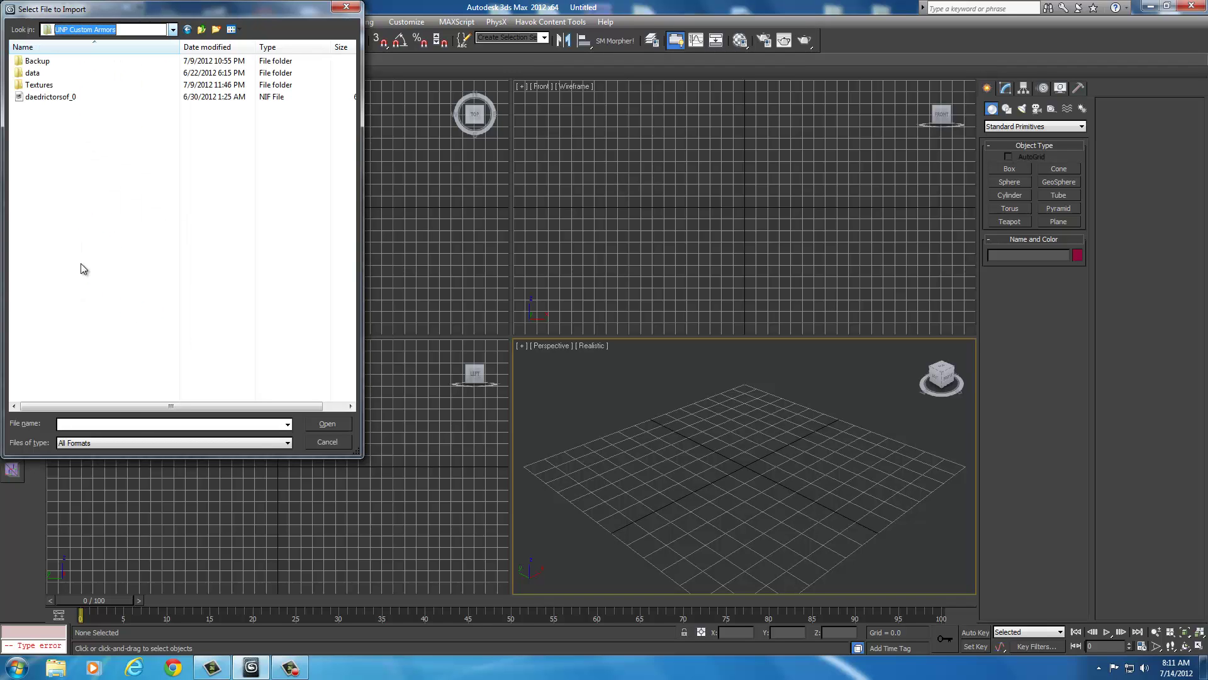
# Import femalehands_0 from data > meshes > Base Body Mesh with the default NIF settings
pyautogui.doubleClick(52, 73)
pyautogui.doubleClick(53, 63)
pyautogui.doubleClick(52, 73)
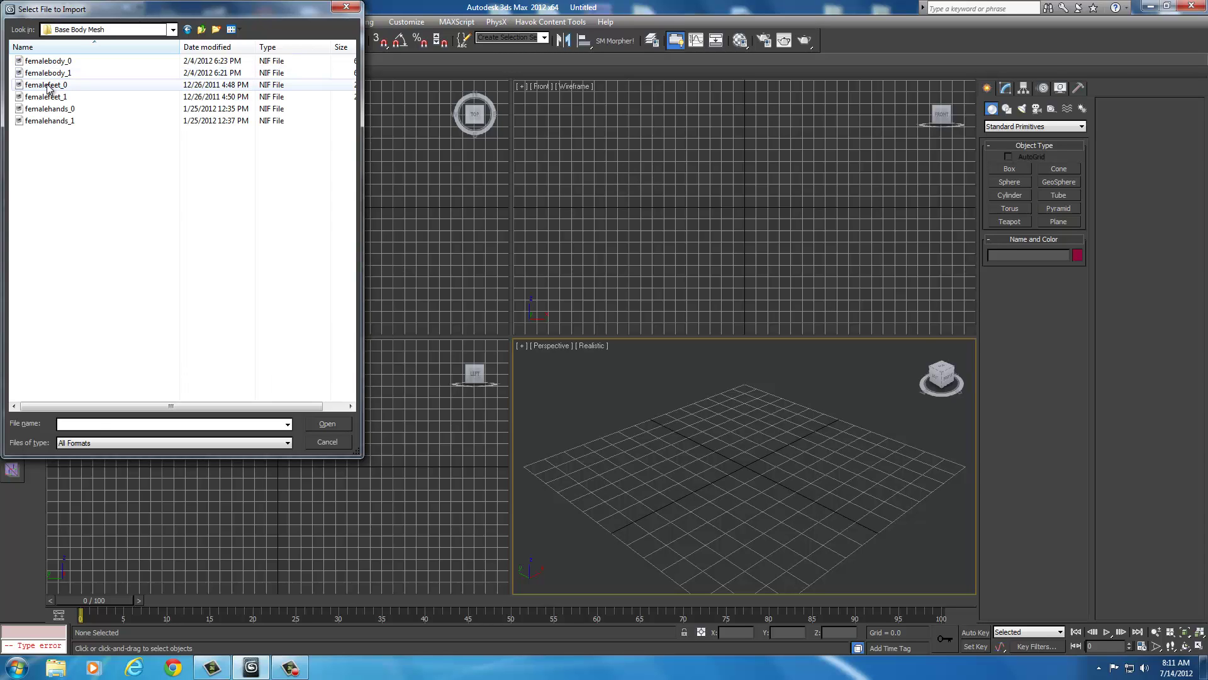
pyautogui.click(51, 110)
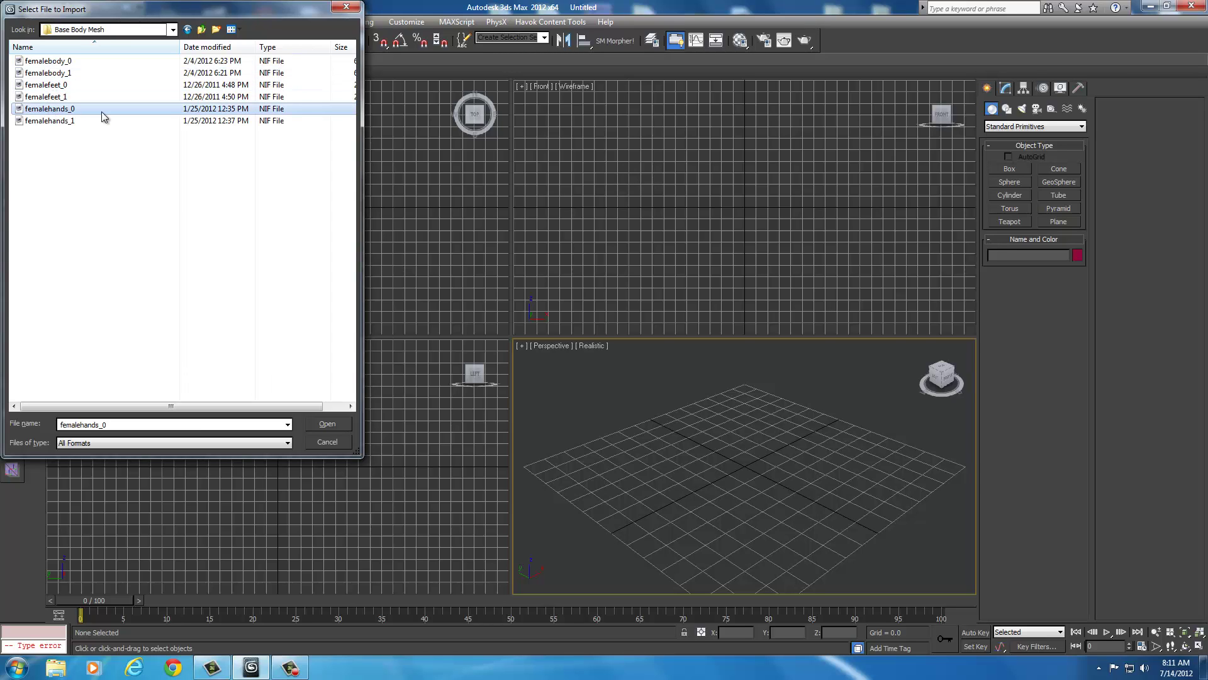
pyautogui.click(326, 424)
pyautogui.click(516, 453)
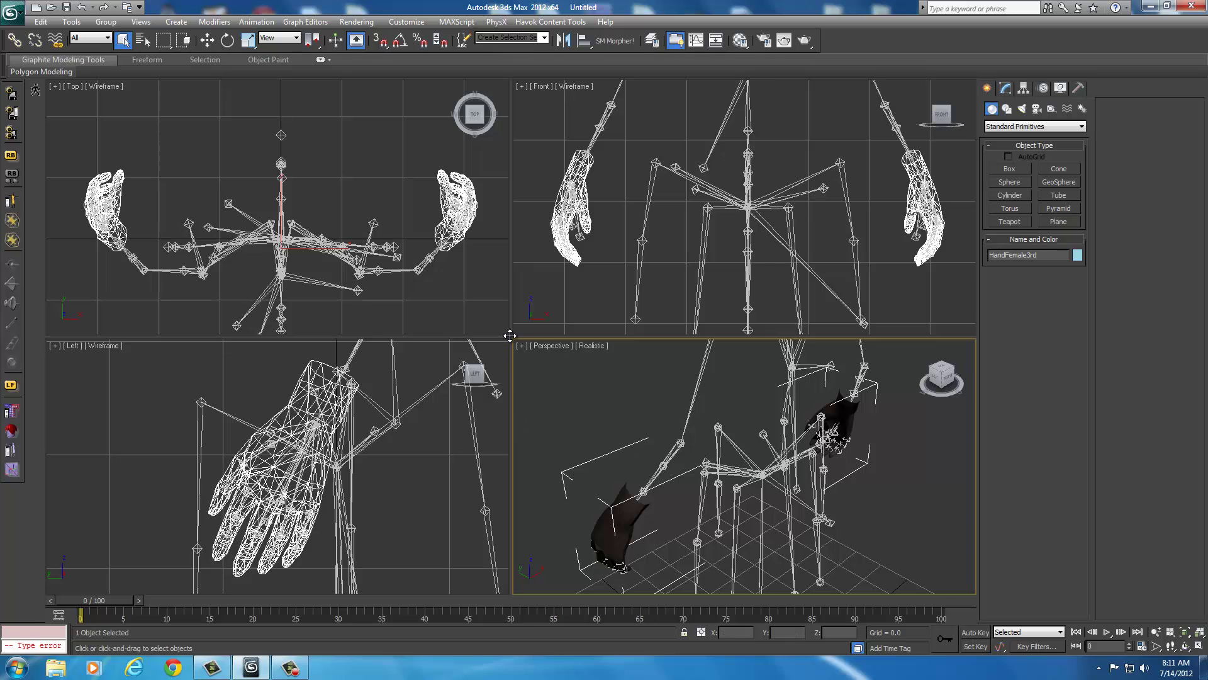
# Enlarge the Perspective viewport and frame the HandFemale3rd hands and skeleton from behind and the right
pyautogui.moveTo(512, 338); pyautogui.dragTo(361, 265)
pyautogui.scroll(3, 549, 402)
pyautogui.click(938, 297)
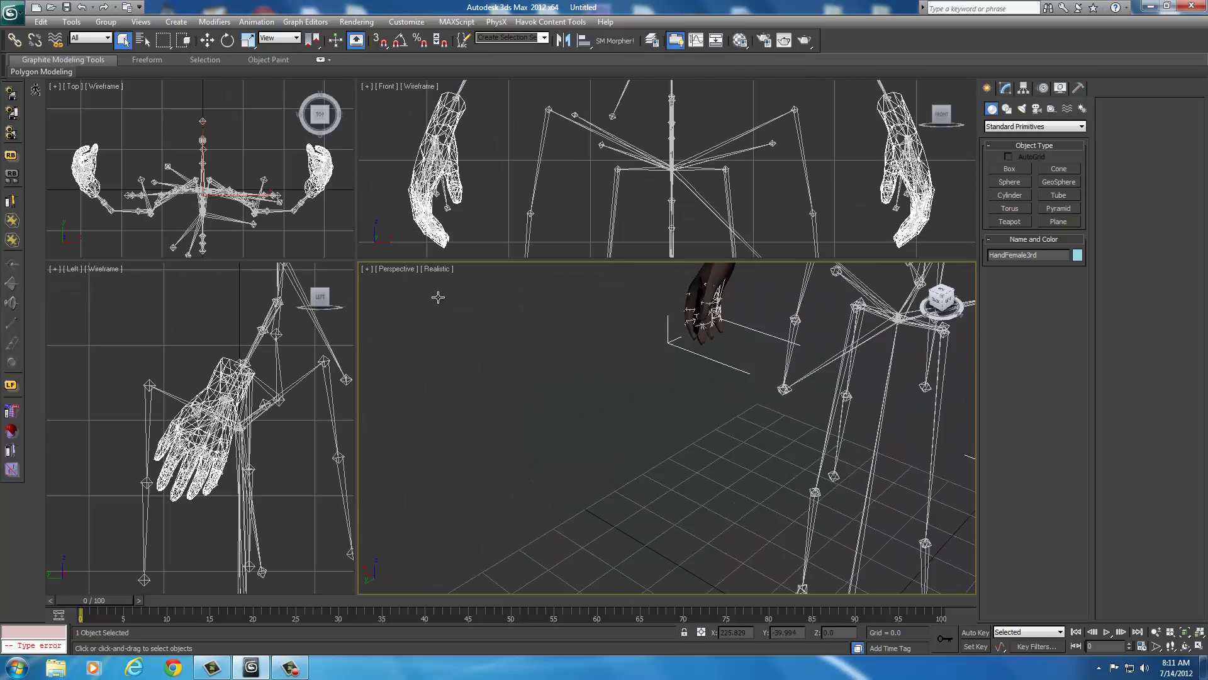
pyautogui.scroll(6, 688, 486)
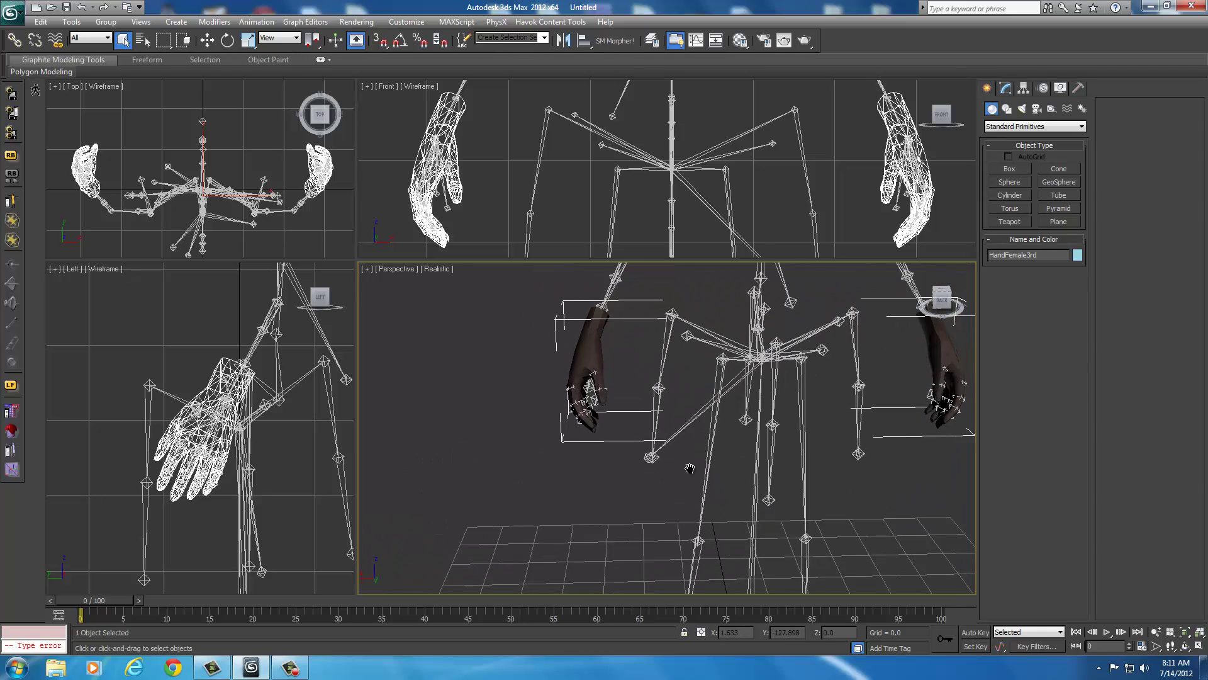
pyautogui.scroll(-6, 684, 505)
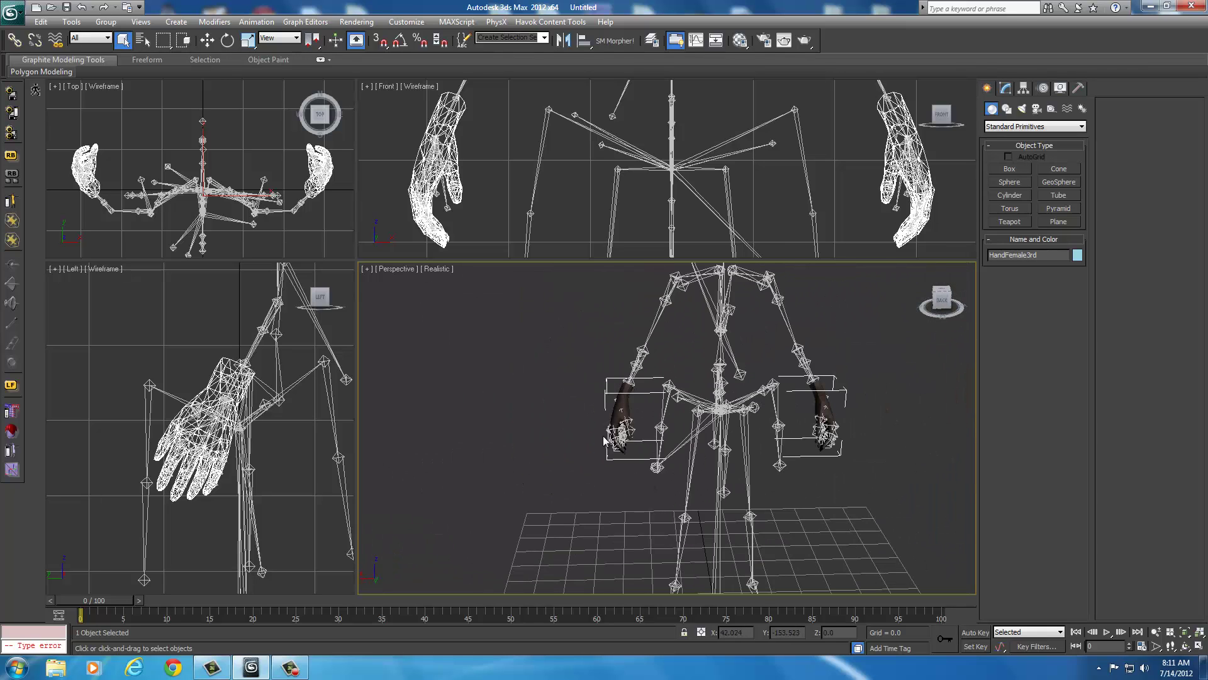
pyautogui.click(949, 306)
pyautogui.hotkey('shift', 'z')
pyautogui.hotkey('shift', 'z')
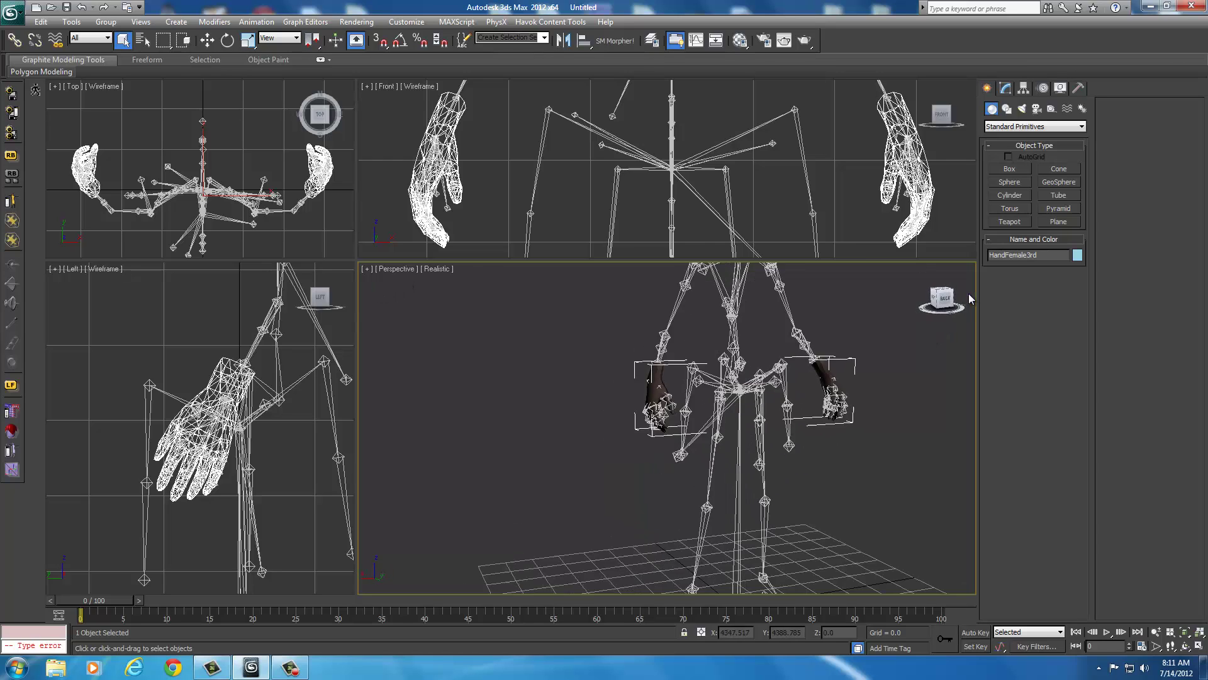
pyautogui.scroll(-5, 757, 409)
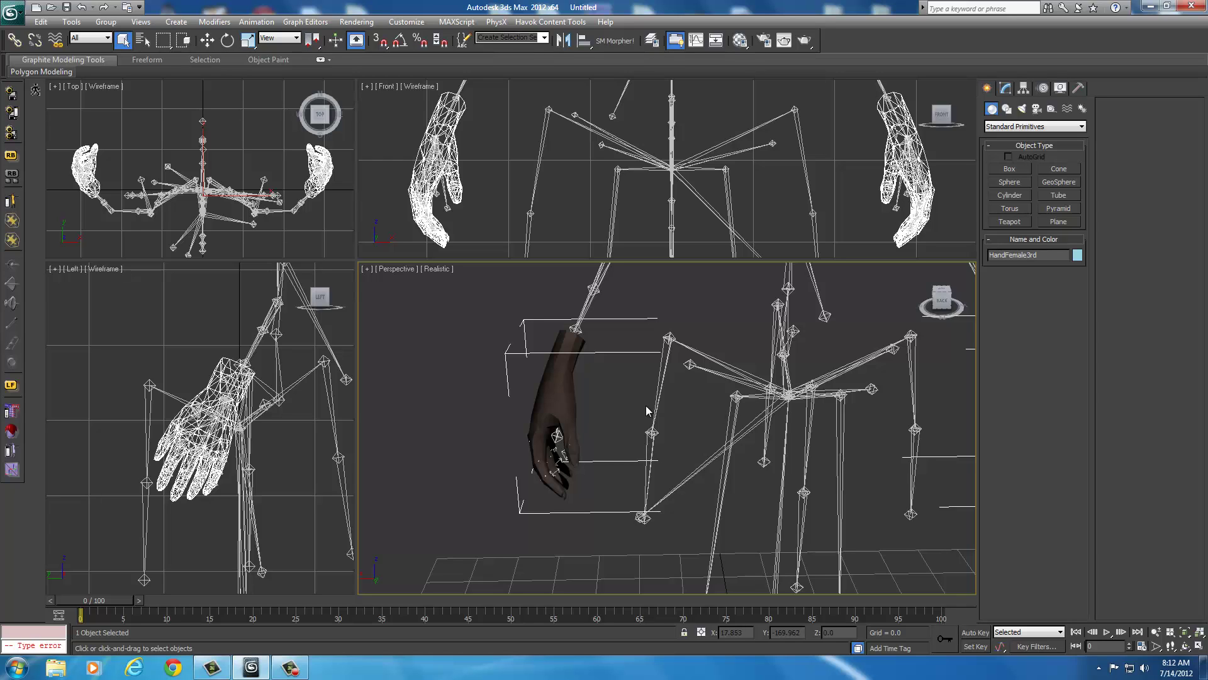
pyautogui.moveTo(646, 405); pyautogui.dragTo(567, 408, button='middle')
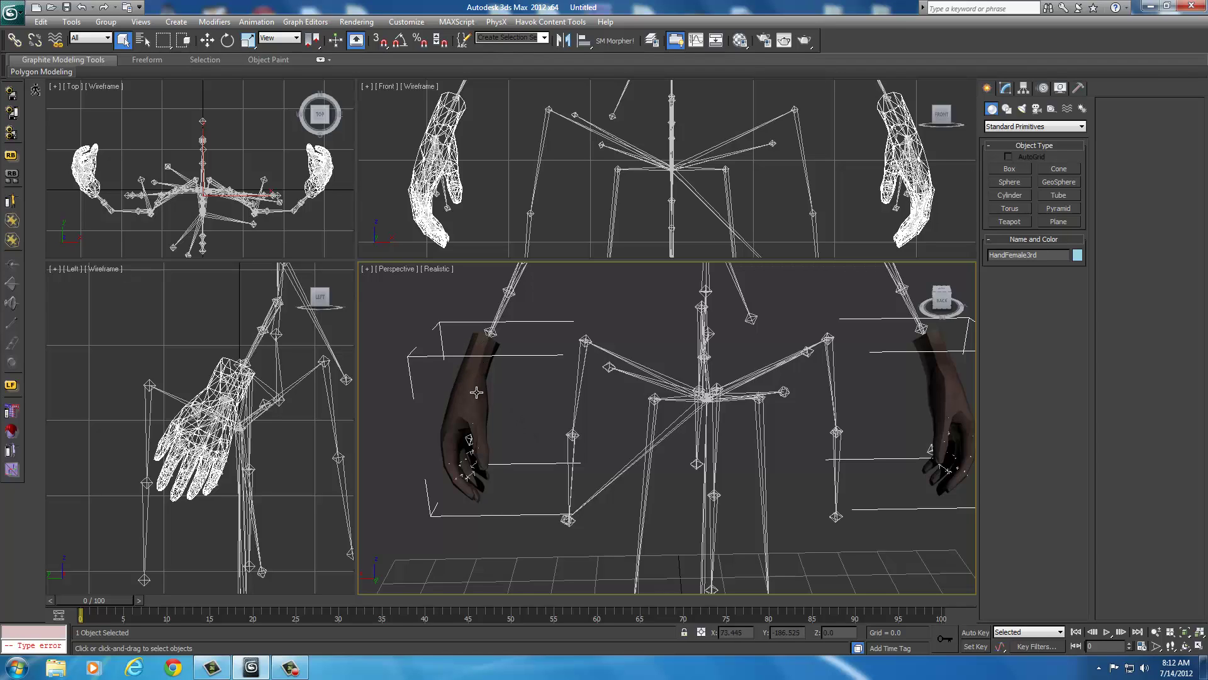
pyautogui.keyDown('alt'); pyautogui.moveTo(726, 383); pyautogui.dragTo(692, 380, button='middle'); pyautogui.keyUp('alt')
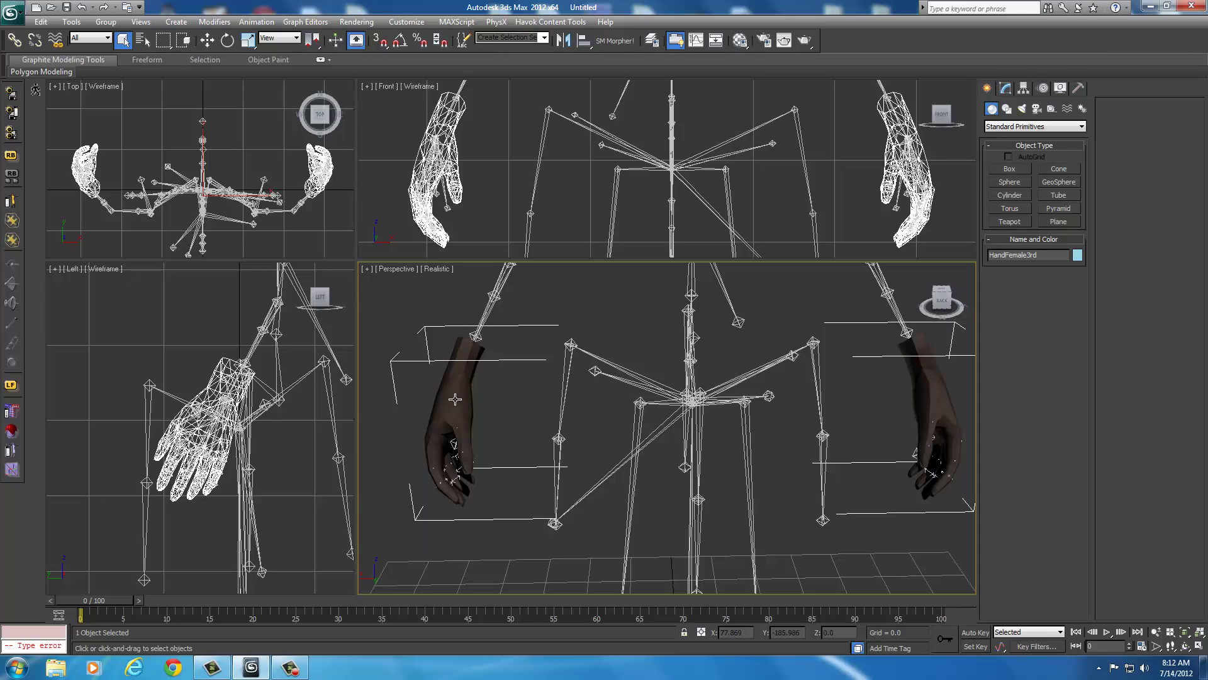
pyautogui.click(932, 291)
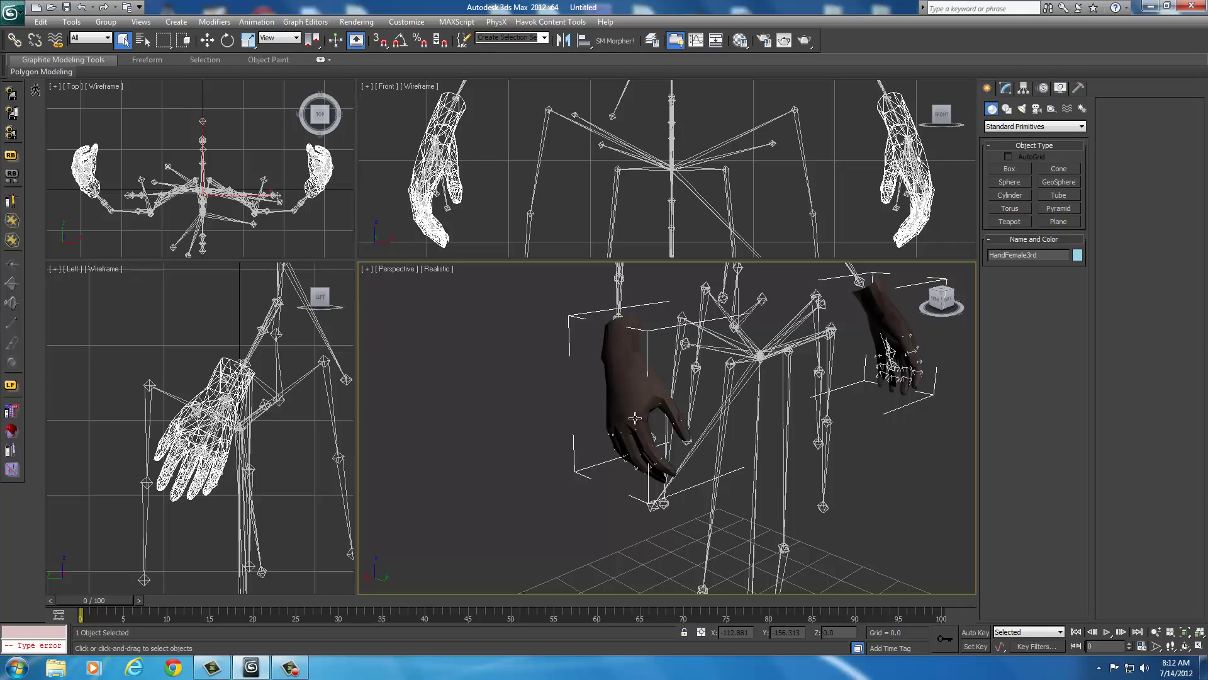
pyautogui.moveTo(635, 417); pyautogui.dragTo(548, 436, button='middle')
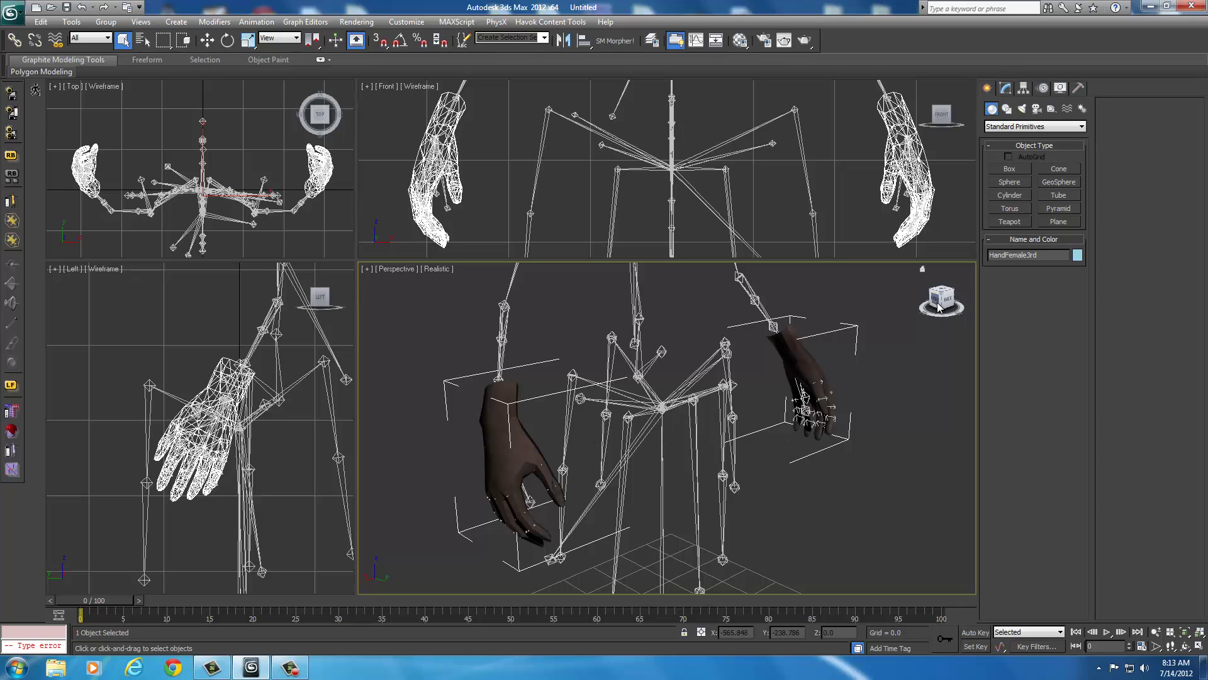
pyautogui.moveTo(935, 306); pyautogui.dragTo(923, 310)
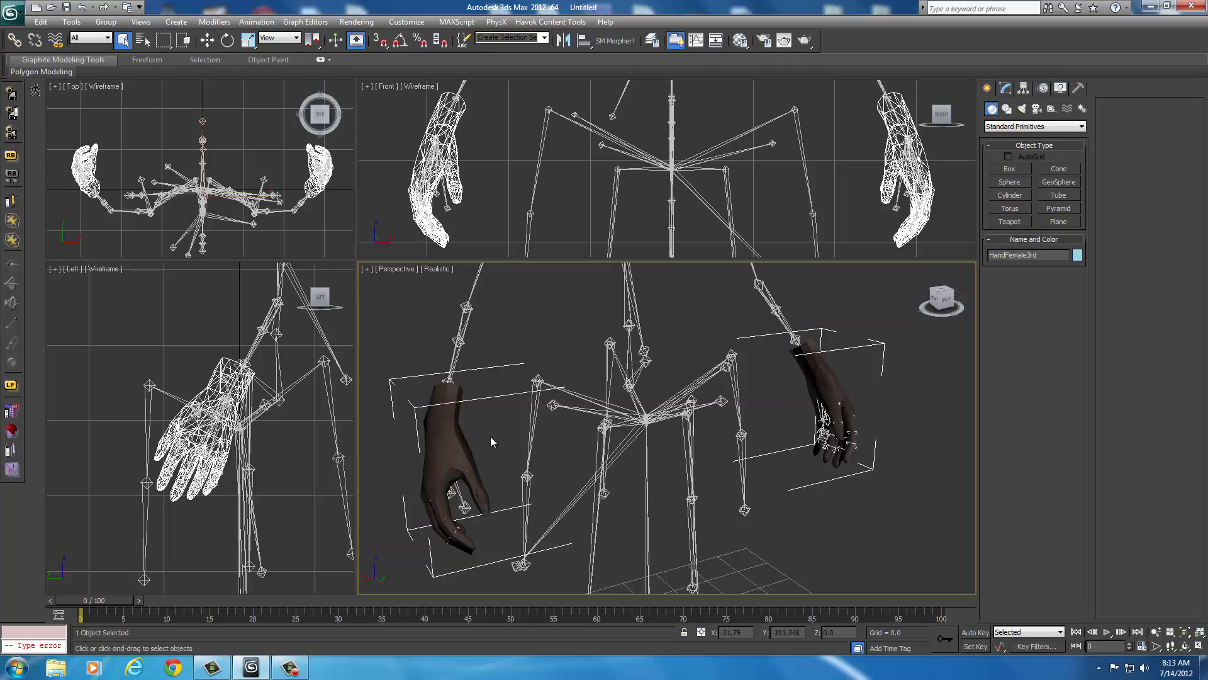
pyautogui.moveTo(501, 454); pyautogui.dragTo(553, 434, button='middle')
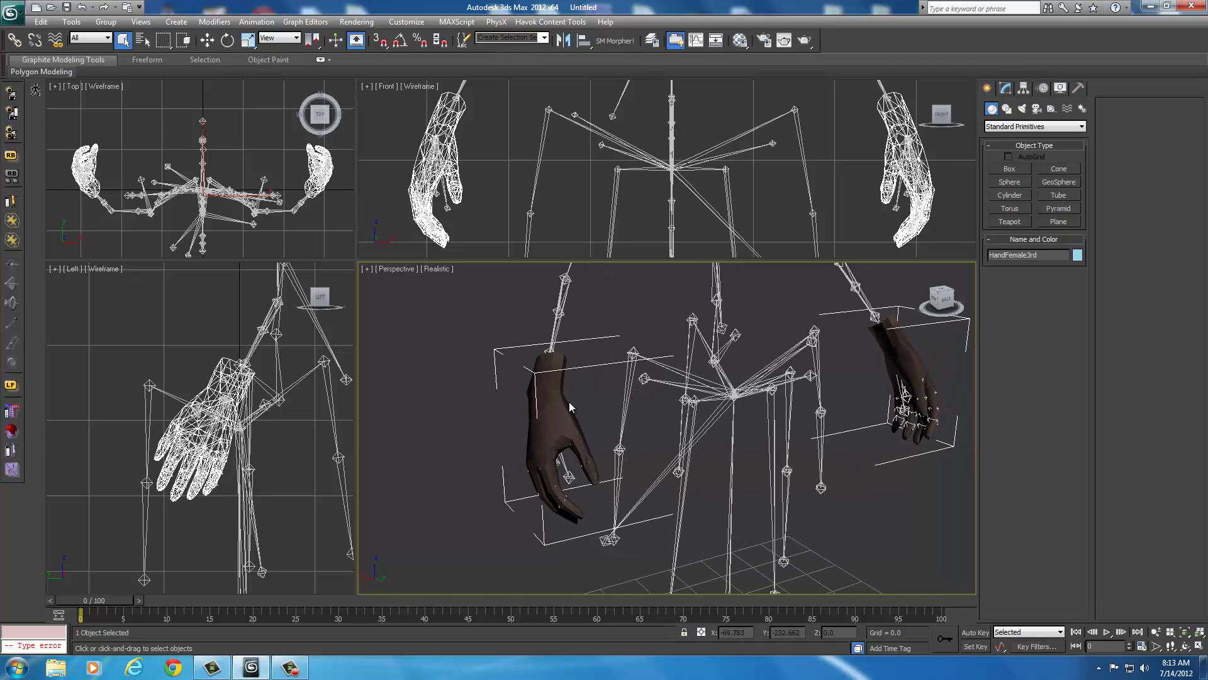
pyautogui.scroll(3, 588, 401)
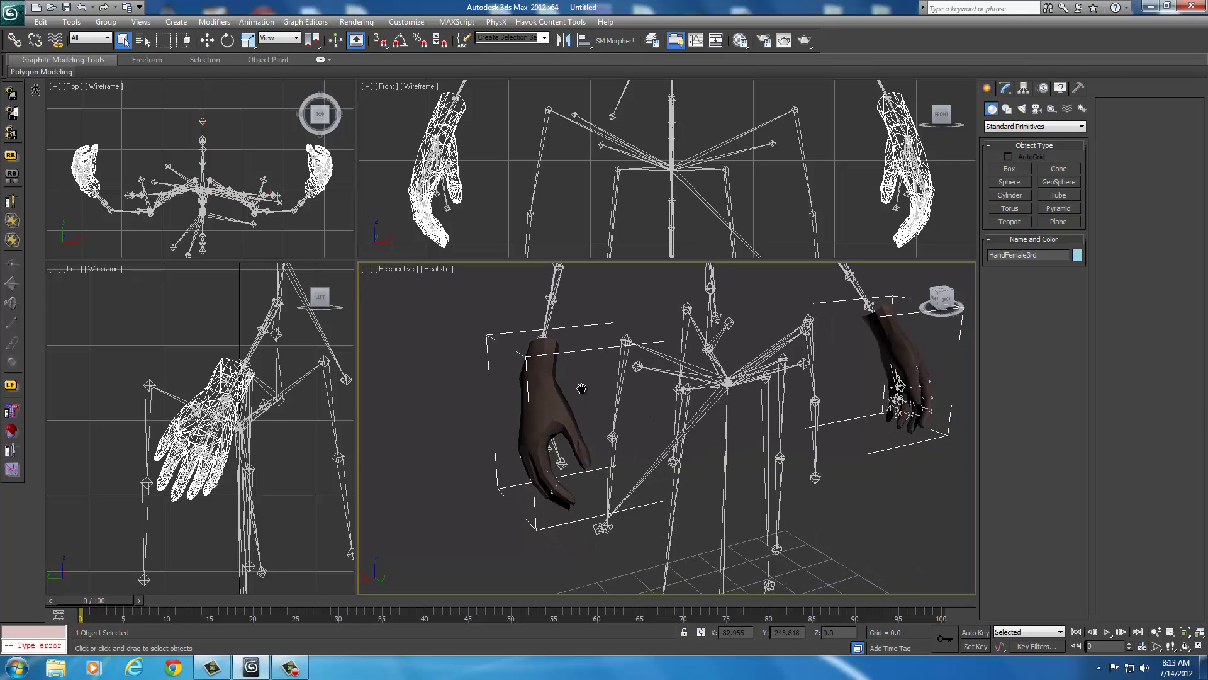
pyautogui.click(931, 294)
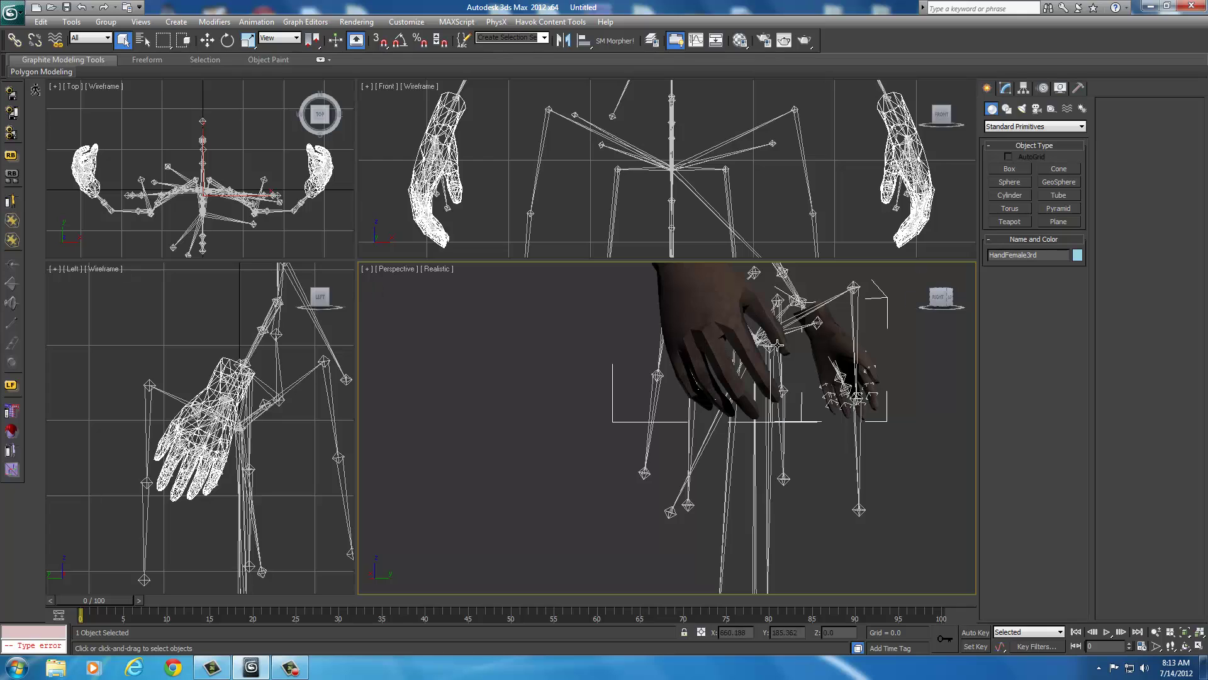
pyautogui.keyDown('alt'); pyautogui.moveTo(778, 345); pyautogui.dragTo(665, 467, button='middle'); pyautogui.keyUp('alt')
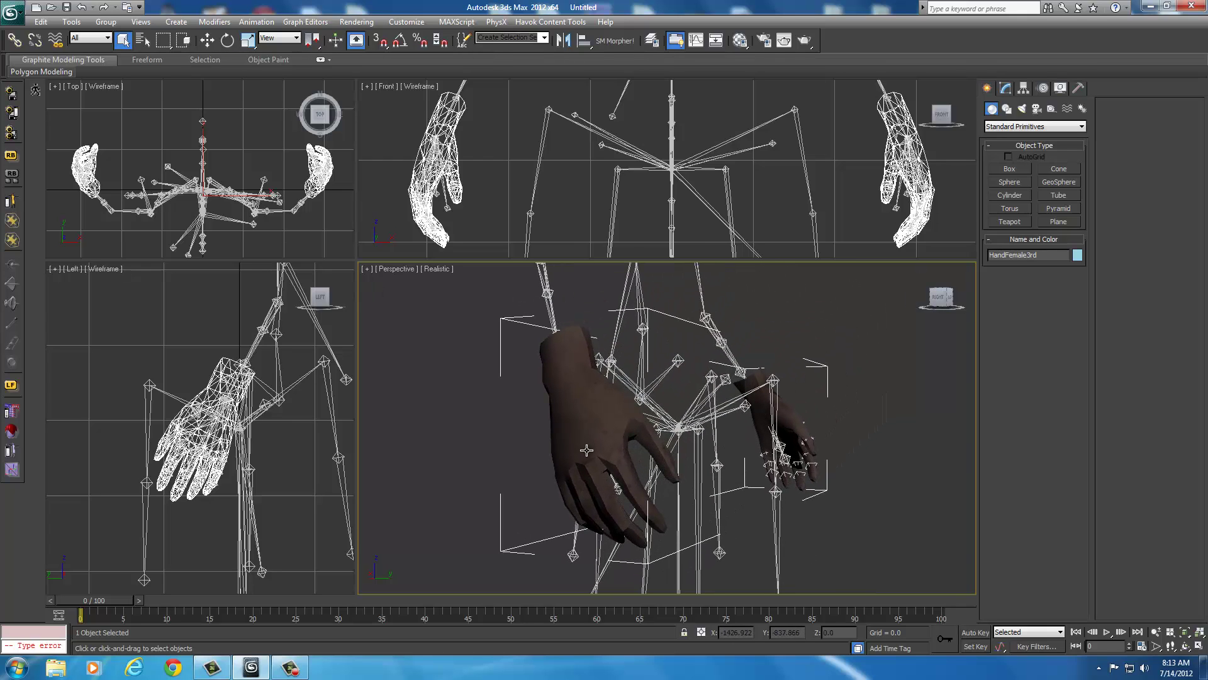
pyautogui.scroll(4, 631, 459)
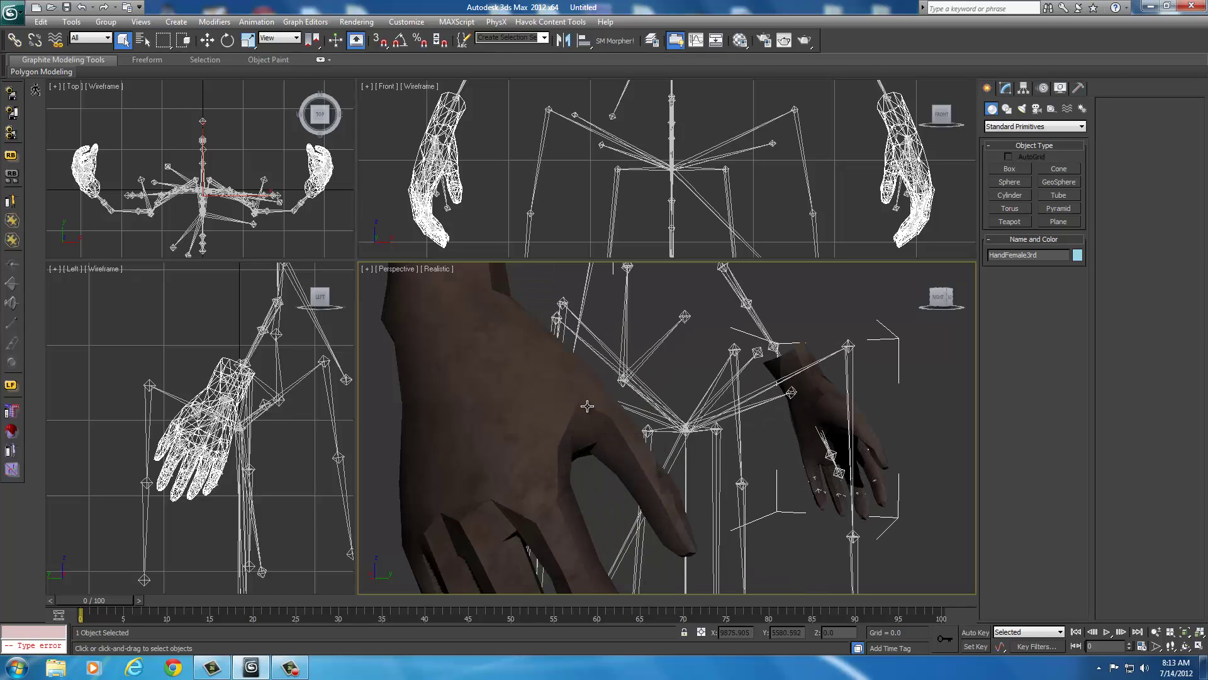
pyautogui.moveTo(587, 502); pyautogui.dragTo(540, 343, button='middle')
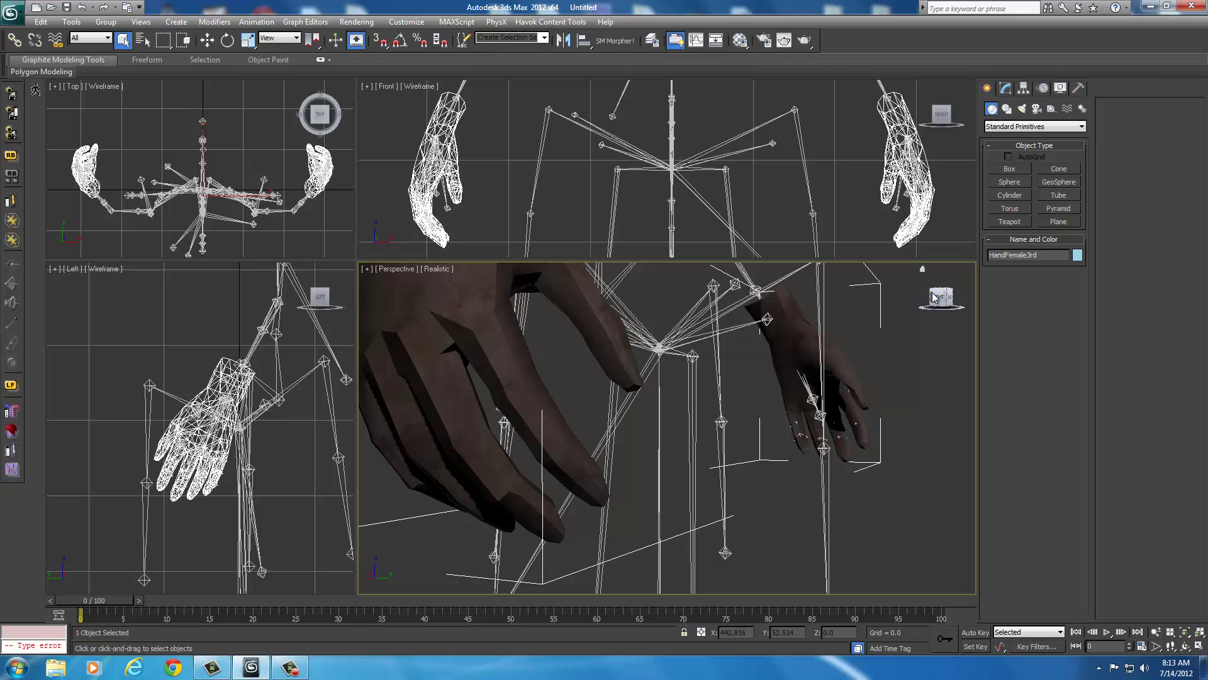
pyautogui.moveTo(936, 298)
pyautogui.mouseDown()
pyautogui.moveTo(952, 299)
pyautogui.moveTo(803, 294)
pyautogui.moveTo(906, 312)
pyautogui.moveTo(640, 382)
pyautogui.moveTo(637, 345)
pyautogui.mouseUp()
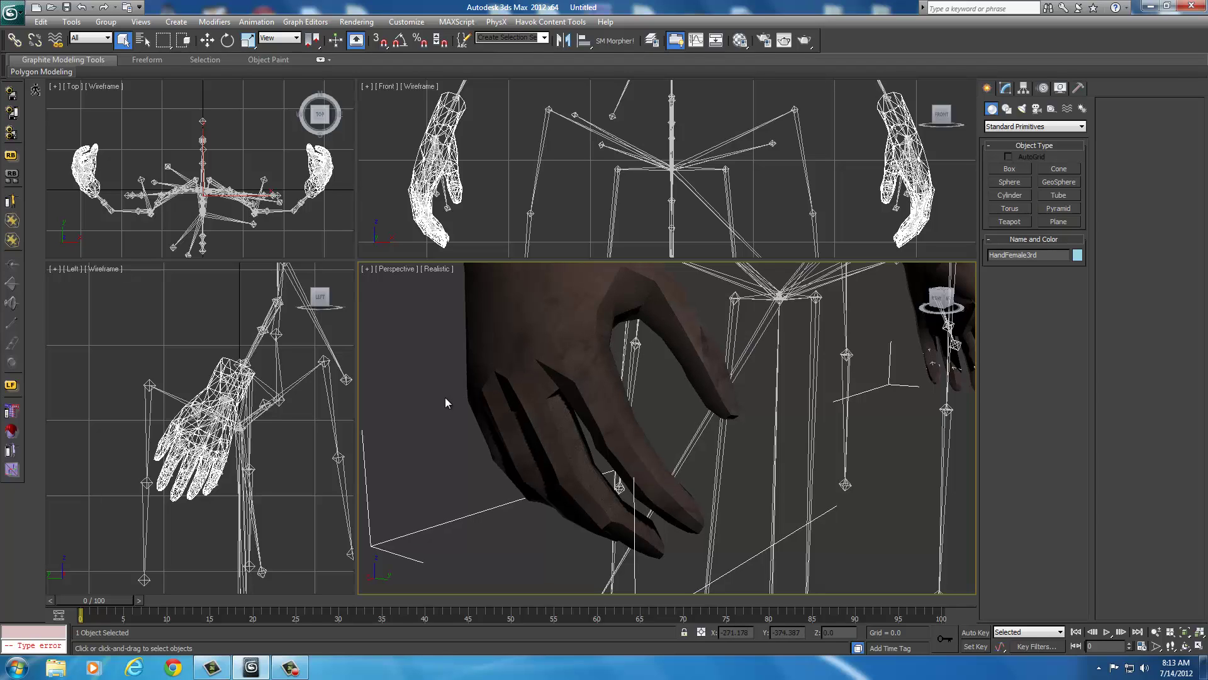
pyautogui.scroll(-2, 445, 398)
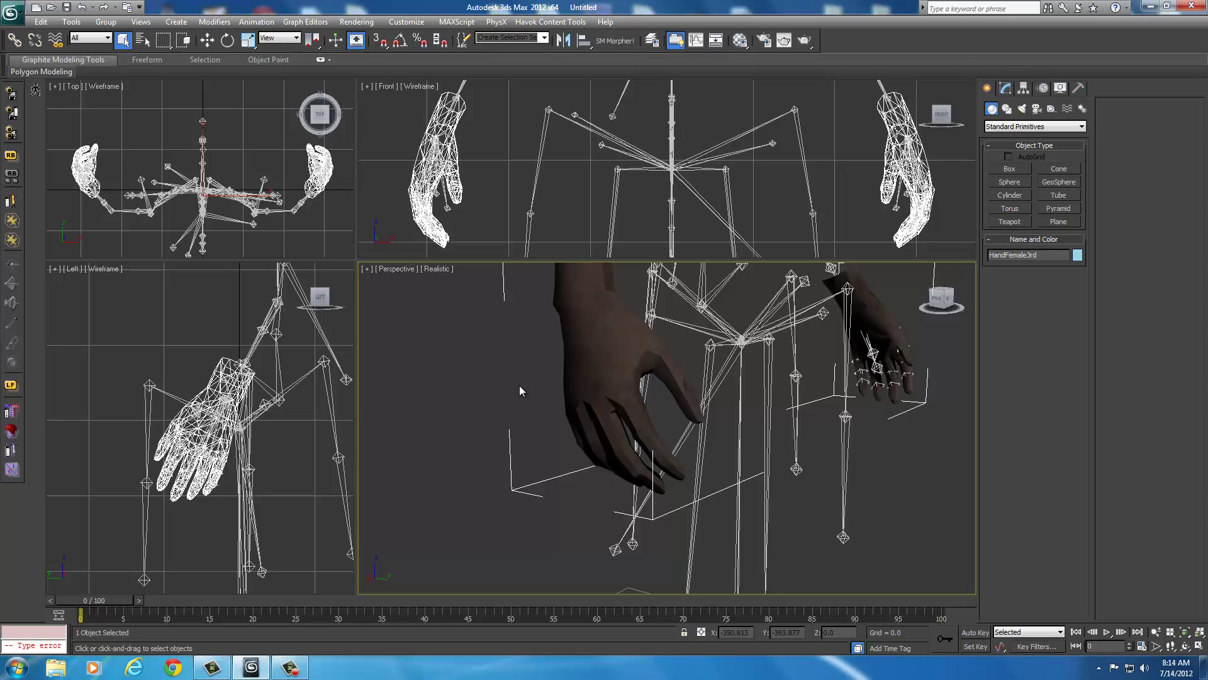
pyautogui.moveTo(519, 385); pyautogui.dragTo(508, 413, button='middle')
pyautogui.scroll(3, 509, 413)
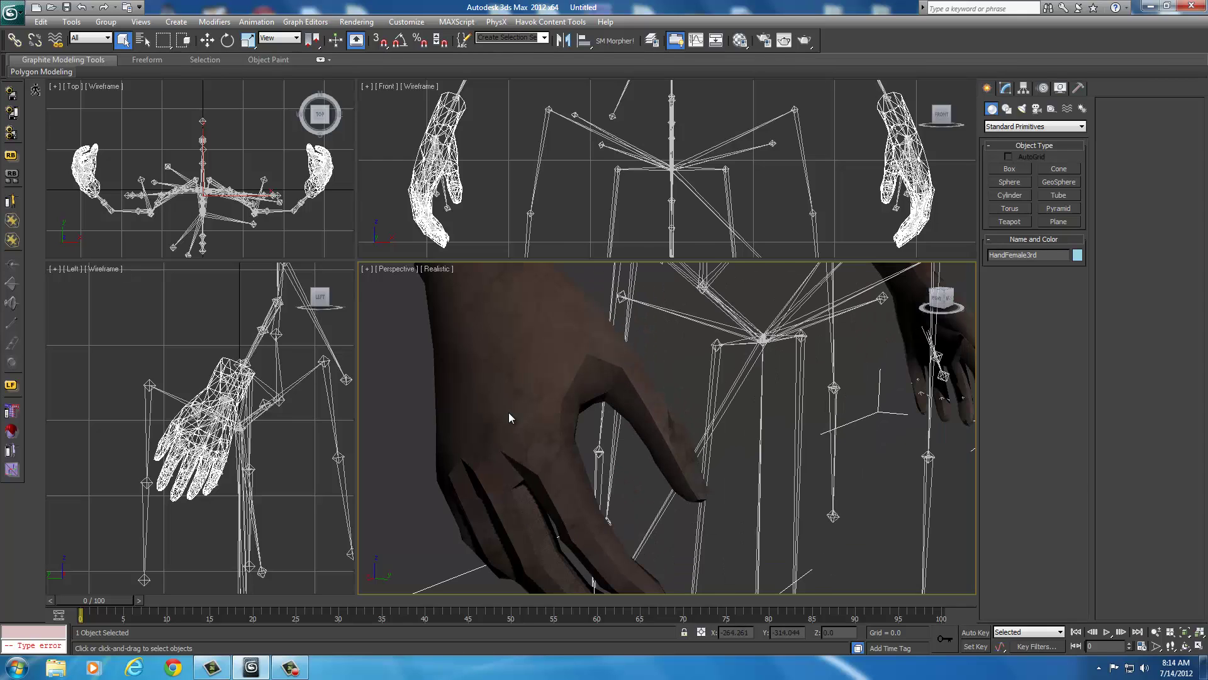
pyautogui.scroll(-3, 531, 392)
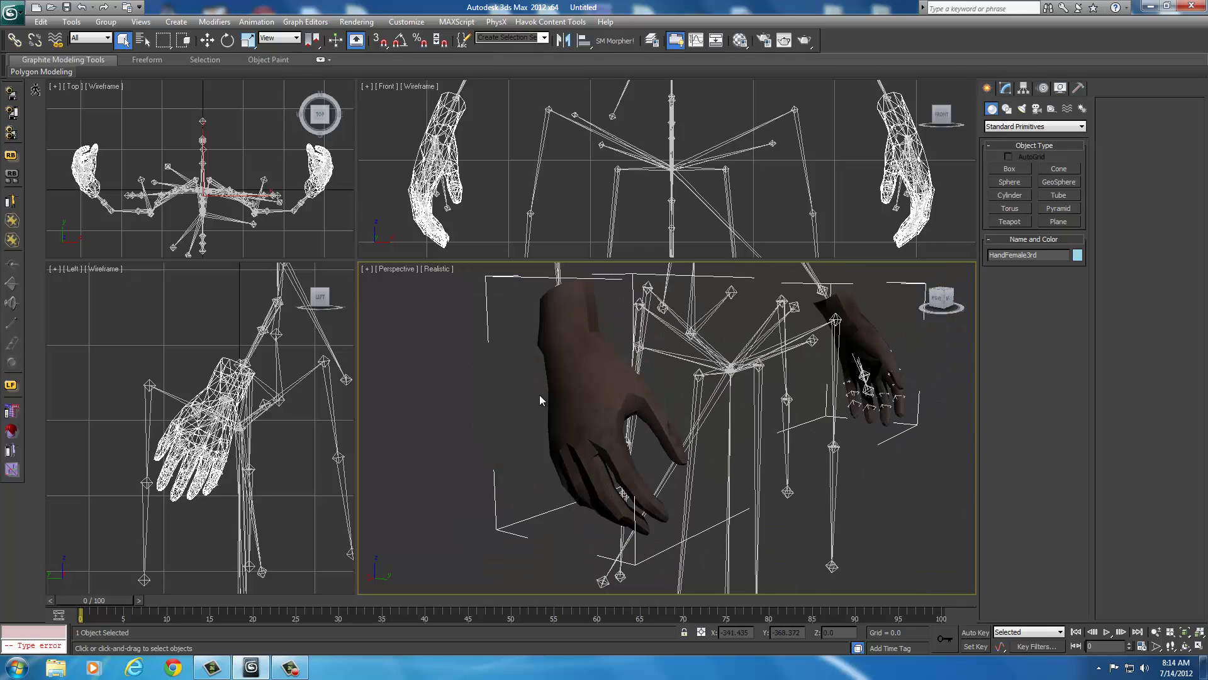
# Freeze the original hands and re-import femalehands_0.nif as a new object named Gloves
pyautogui.rightClick(588, 383)
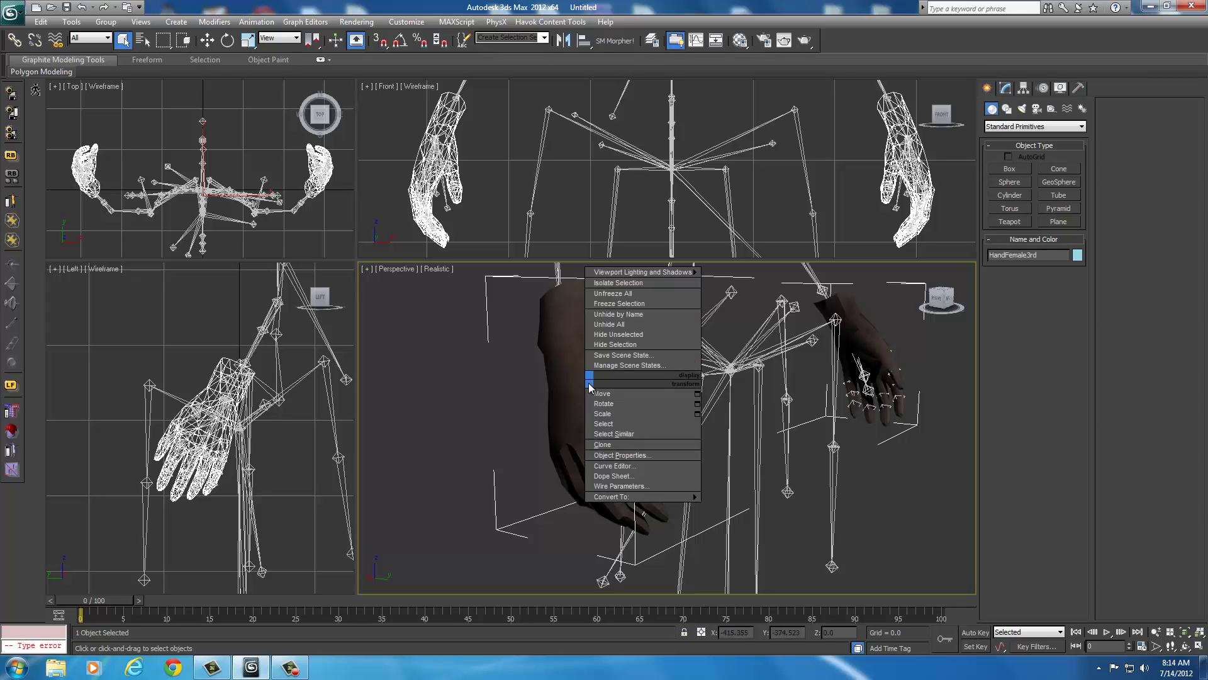
pyautogui.click(611, 304)
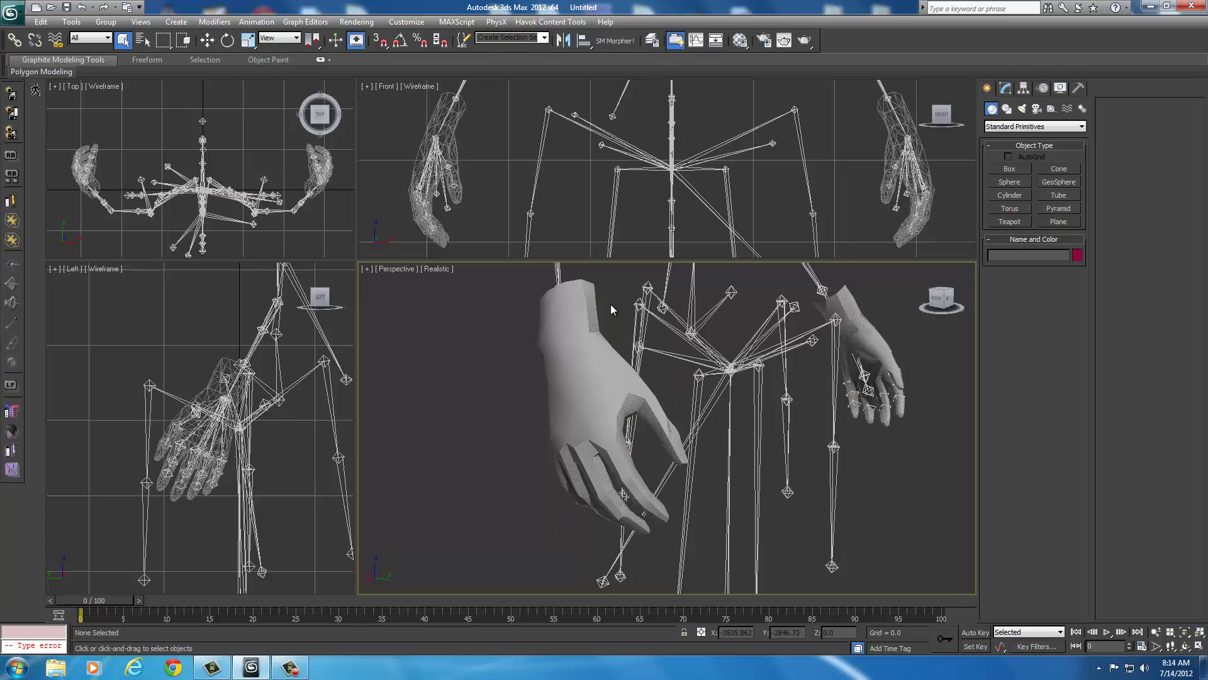
pyautogui.click(12, 11)
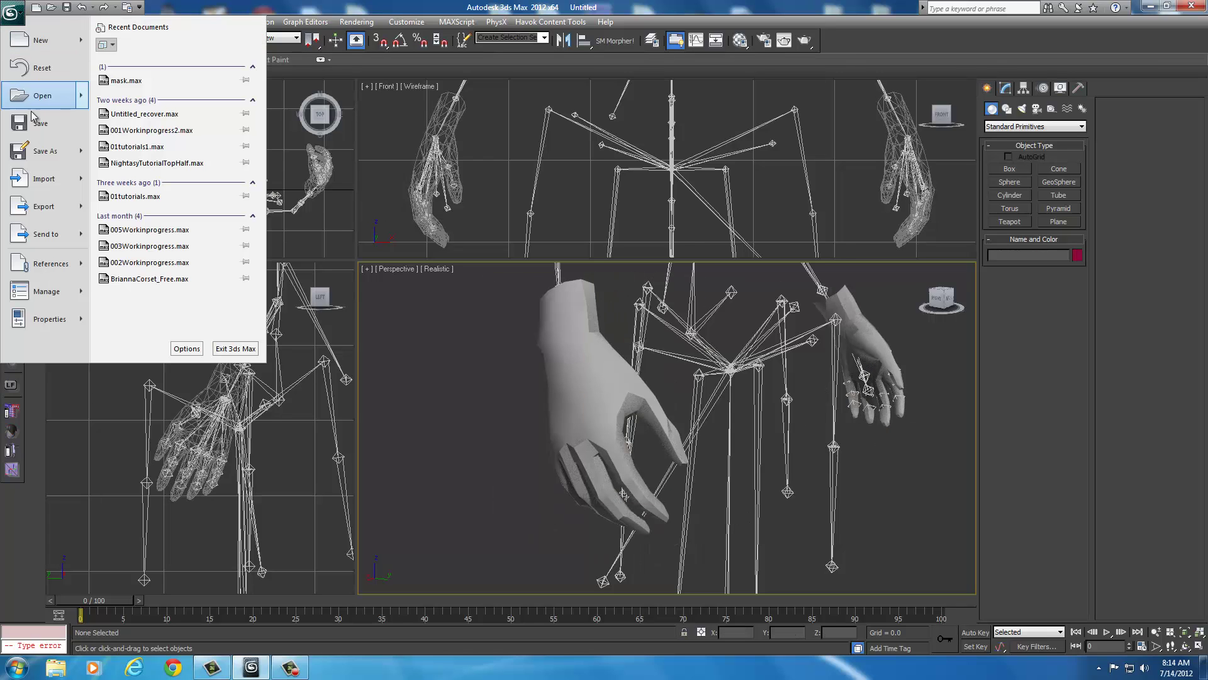
pyautogui.click(49, 183)
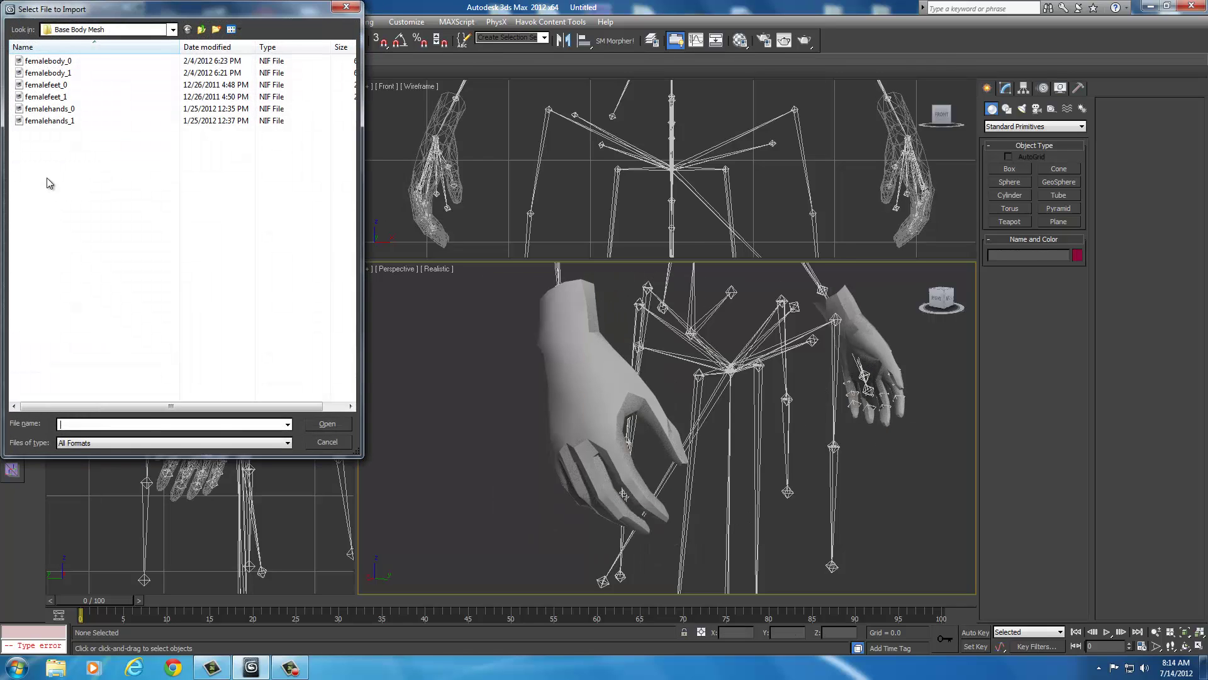
pyautogui.click(49, 111)
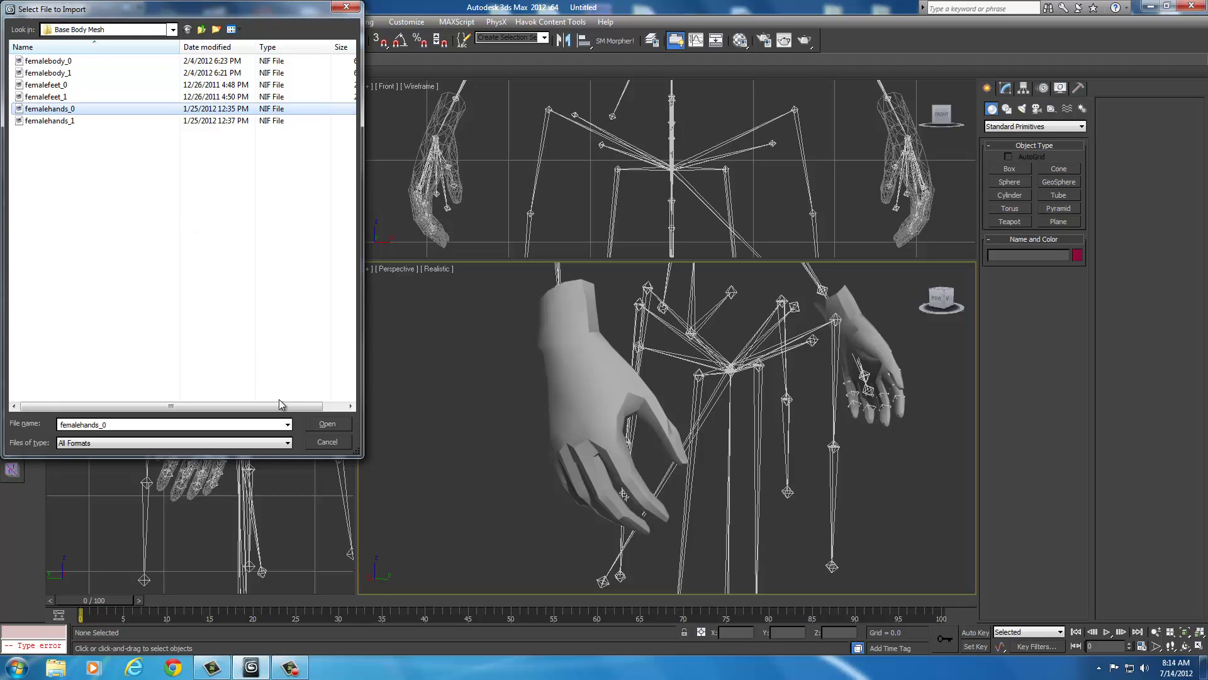
pyautogui.click(338, 428)
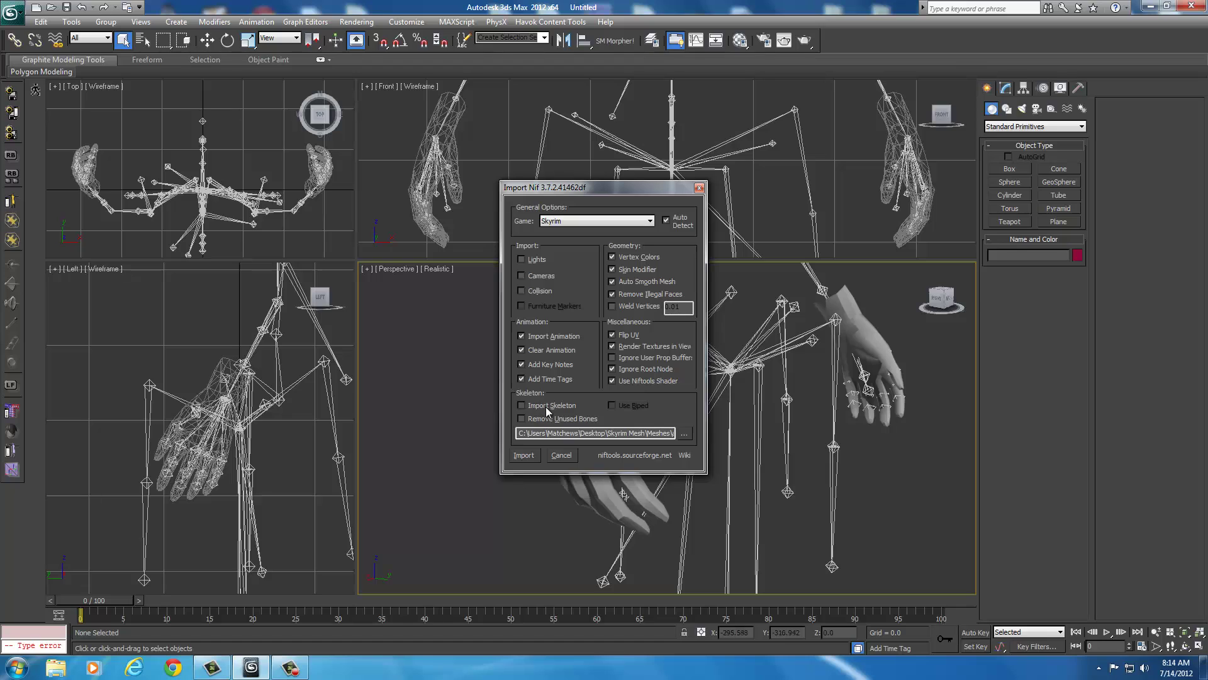
pyautogui.click(523, 456)
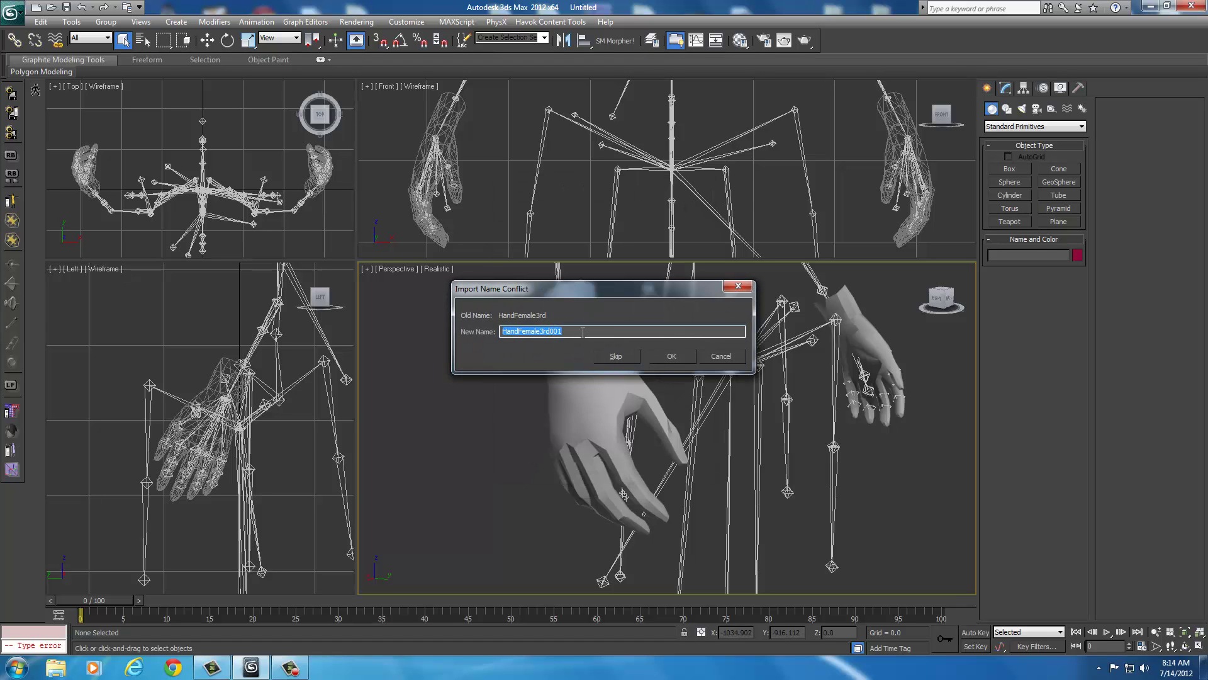
pyautogui.write('Gloves')
# Confirm the Gloves name and convert the gloves to an Editable Mesh
pyautogui.click(679, 356)
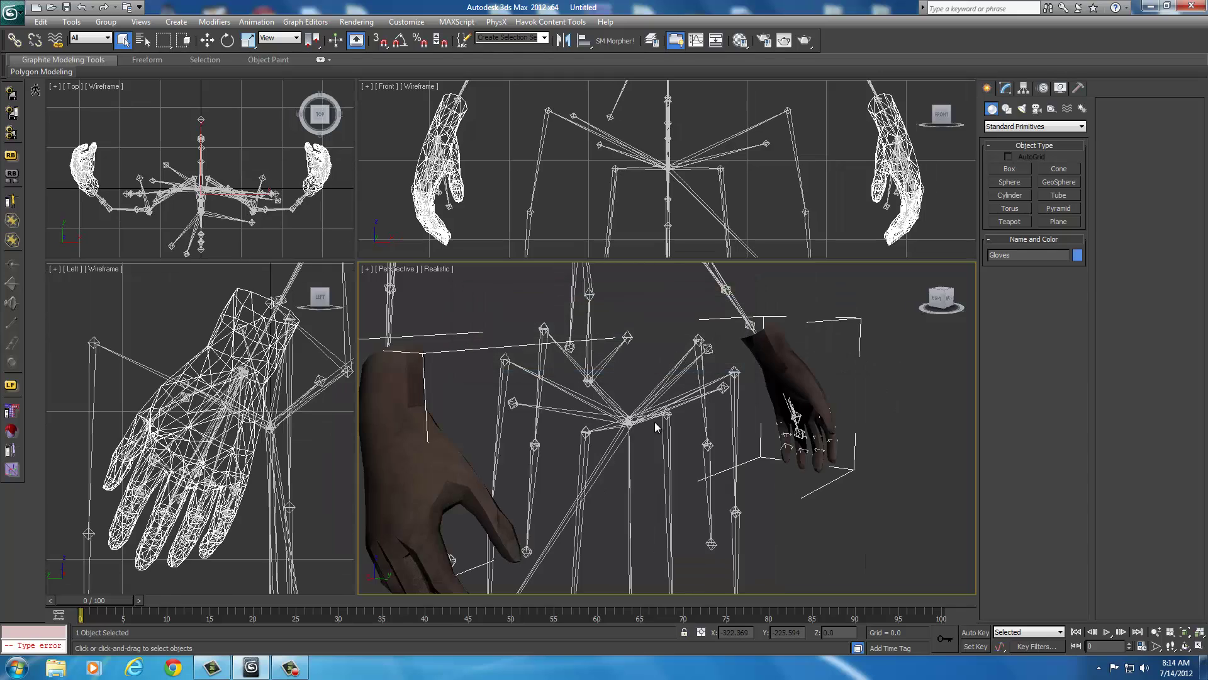
pyautogui.moveTo(658, 428); pyautogui.dragTo(730, 392, button='middle')
pyautogui.scroll(-5, 730, 392)
pyautogui.scroll(3, 736, 385)
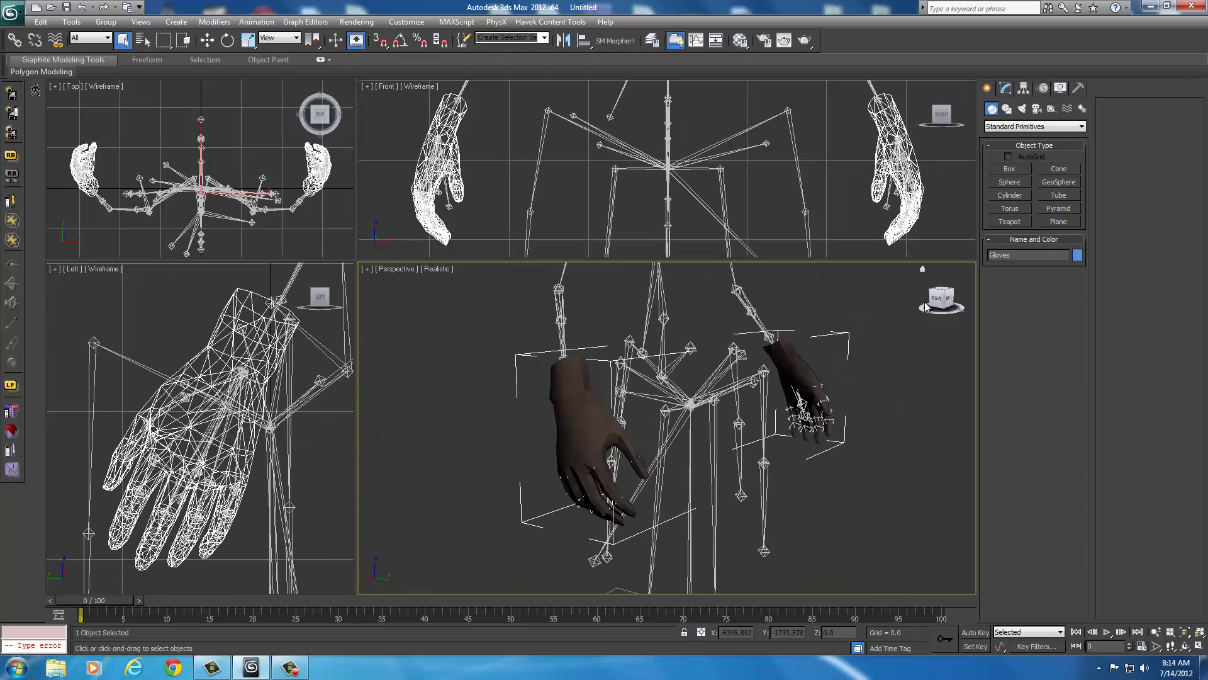
pyautogui.moveTo(951, 301)
pyautogui.mouseDown()
pyautogui.moveTo(802, 299)
pyautogui.moveTo(950, 302)
pyautogui.mouseUp()
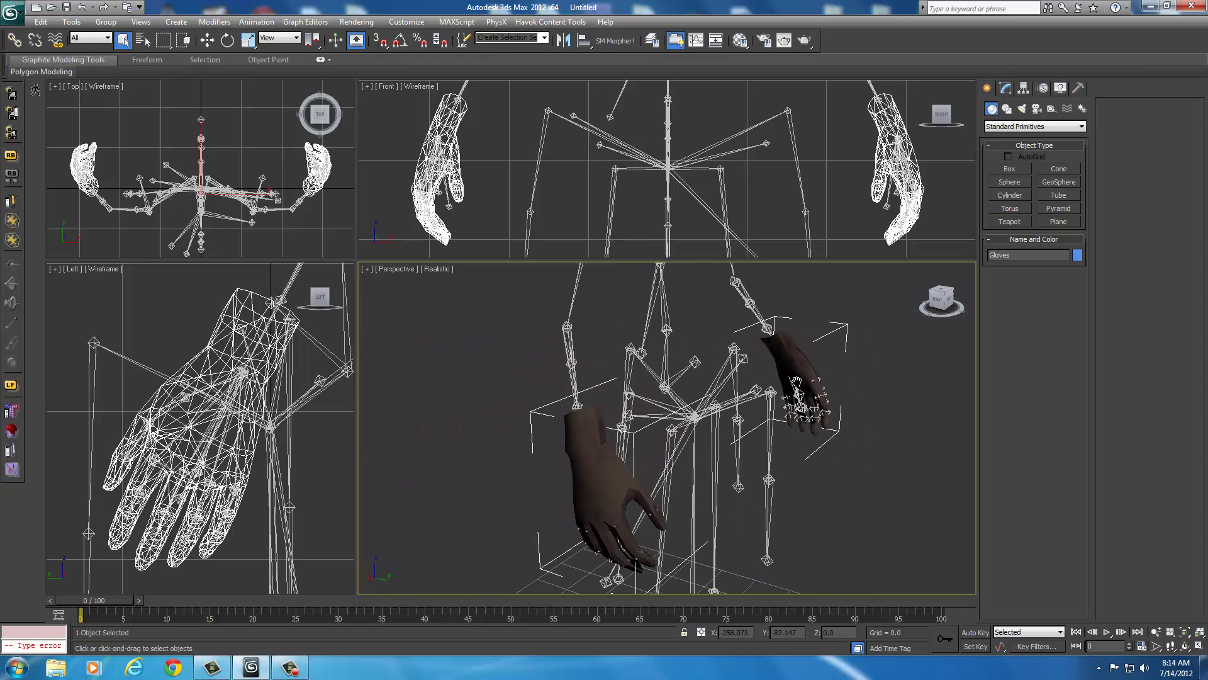
pyautogui.moveTo(586, 459); pyautogui.dragTo(583, 446, button='middle')
pyautogui.rightClick(595, 462)
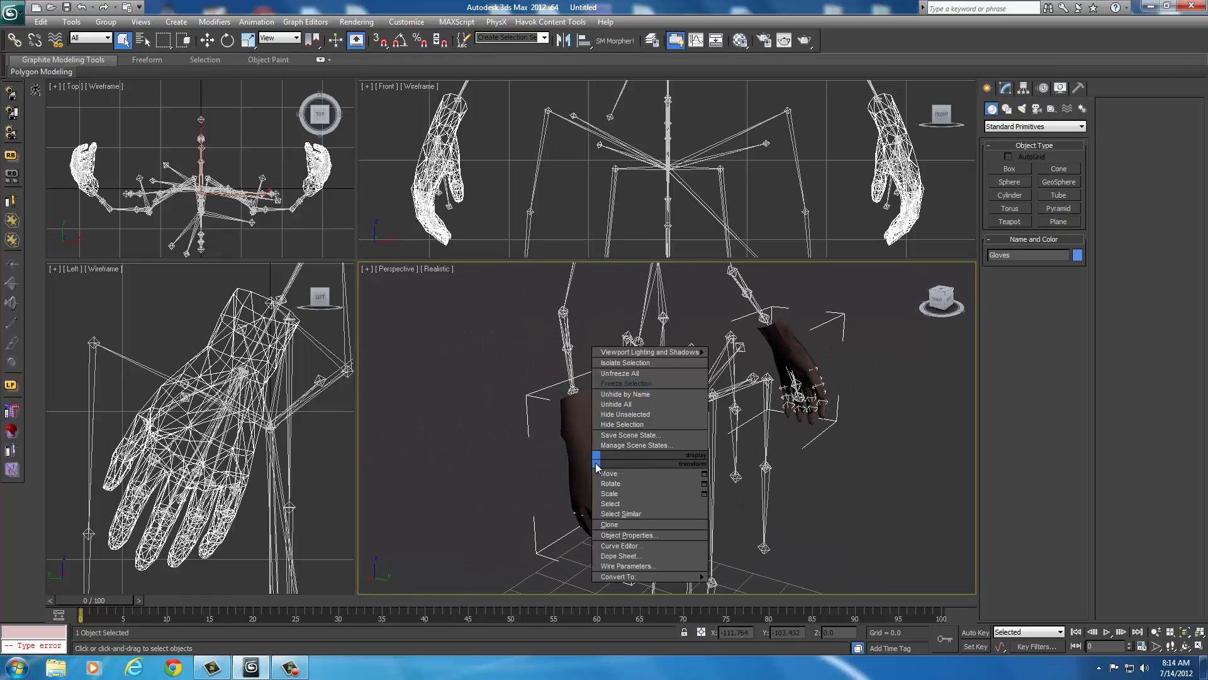
pyautogui.moveTo(693, 577)
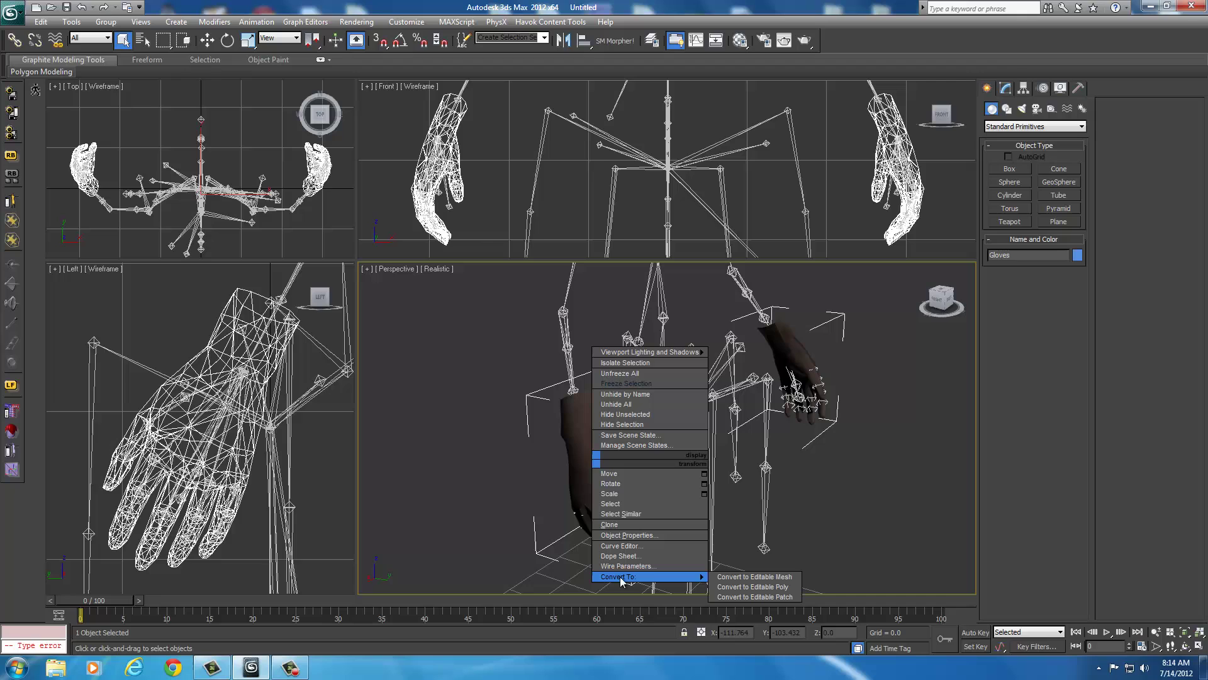
pyautogui.click(733, 578)
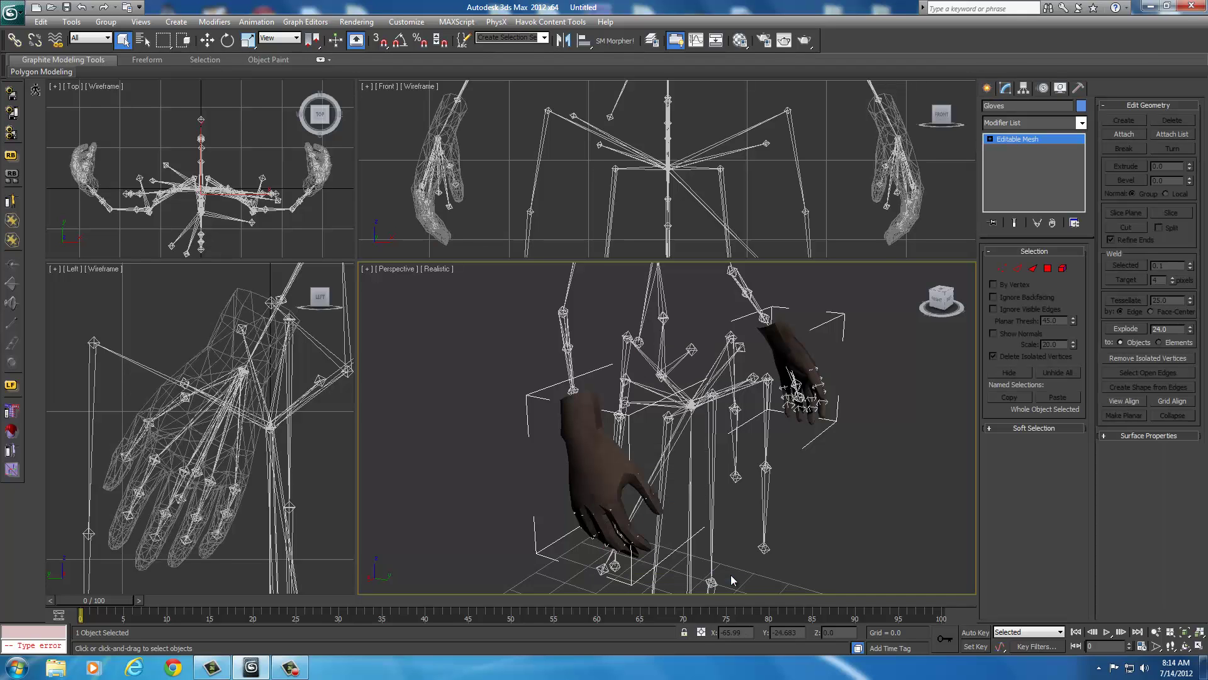
# In Vertex sub-object mode, drag-select all 872 glove vertices
pyautogui.click(1003, 268)
pyautogui.moveTo(777, 448); pyautogui.dragTo(781, 375, button='middle')
pyautogui.scroll(5, 741, 391)
pyautogui.scroll(-3, 741, 392)
pyautogui.keyDown('alt'); pyautogui.moveTo(560, 372); pyautogui.dragTo(557, 302, button='middle'); pyautogui.keyUp('alt')
pyautogui.scroll(-6, 557, 302)
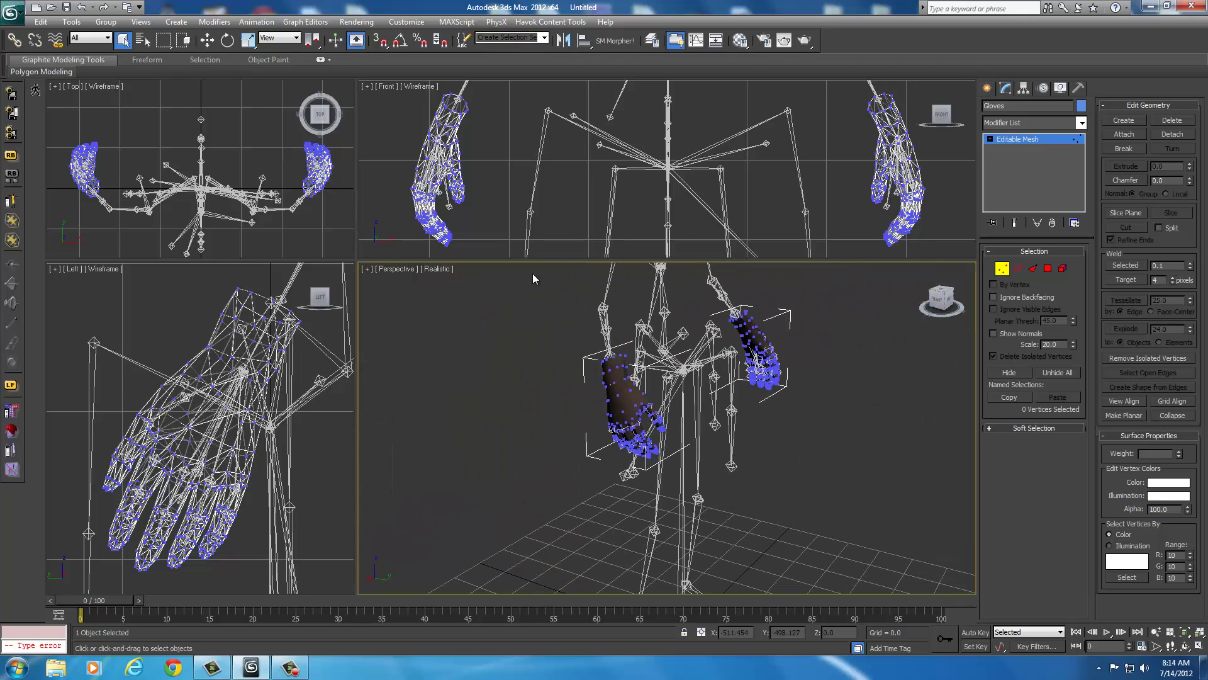
pyautogui.moveTo(536, 276); pyautogui.dragTo(905, 514)
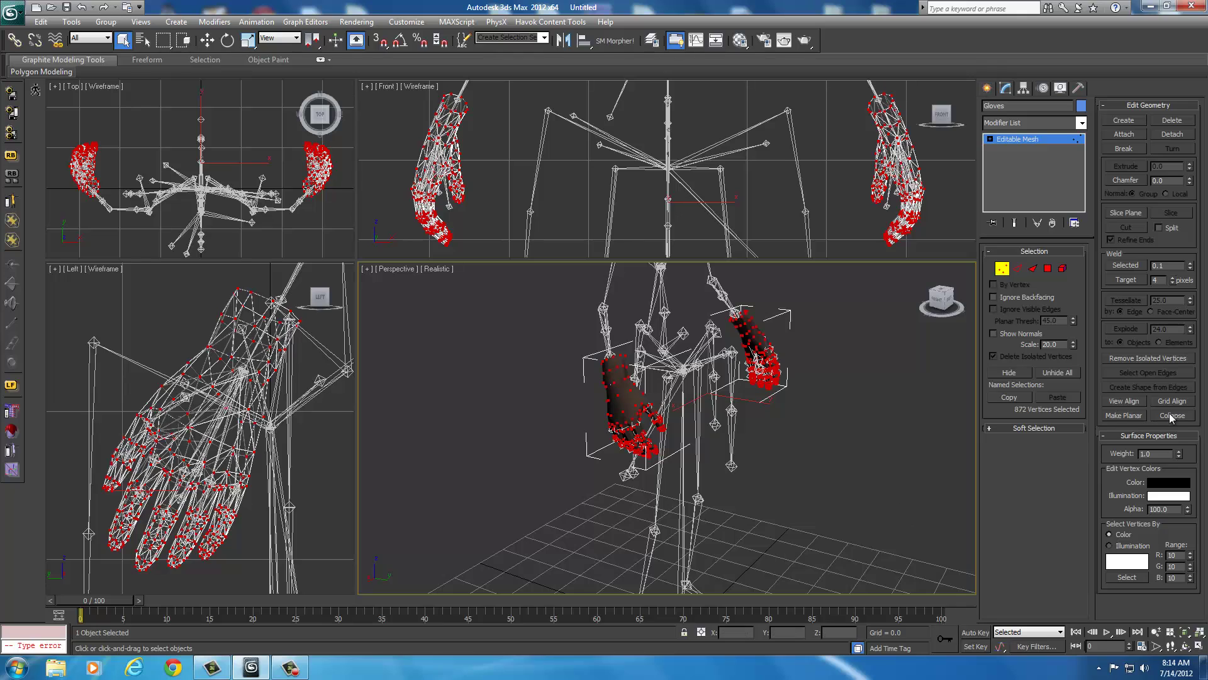
# Convert the gloves to Editable Poly and restore the 872-vertex selection in Vertex mode
pyautogui.rightClick(623, 394)
pyautogui.moveTo(660, 515)
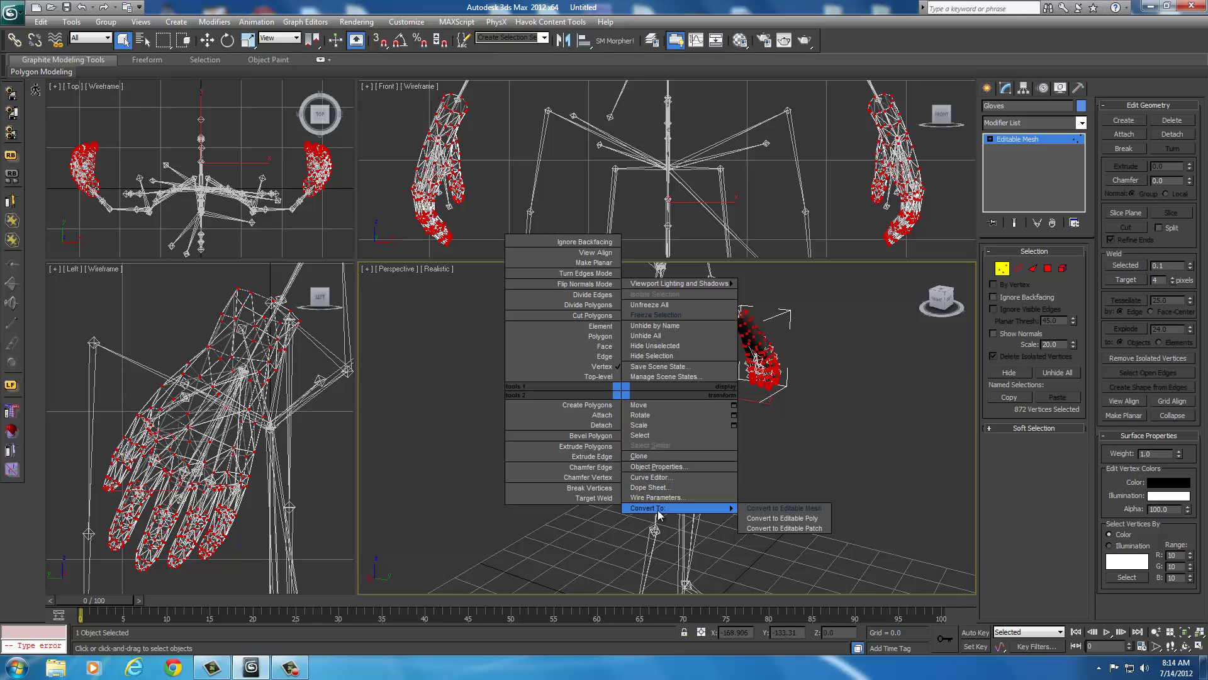
pyautogui.click(763, 518)
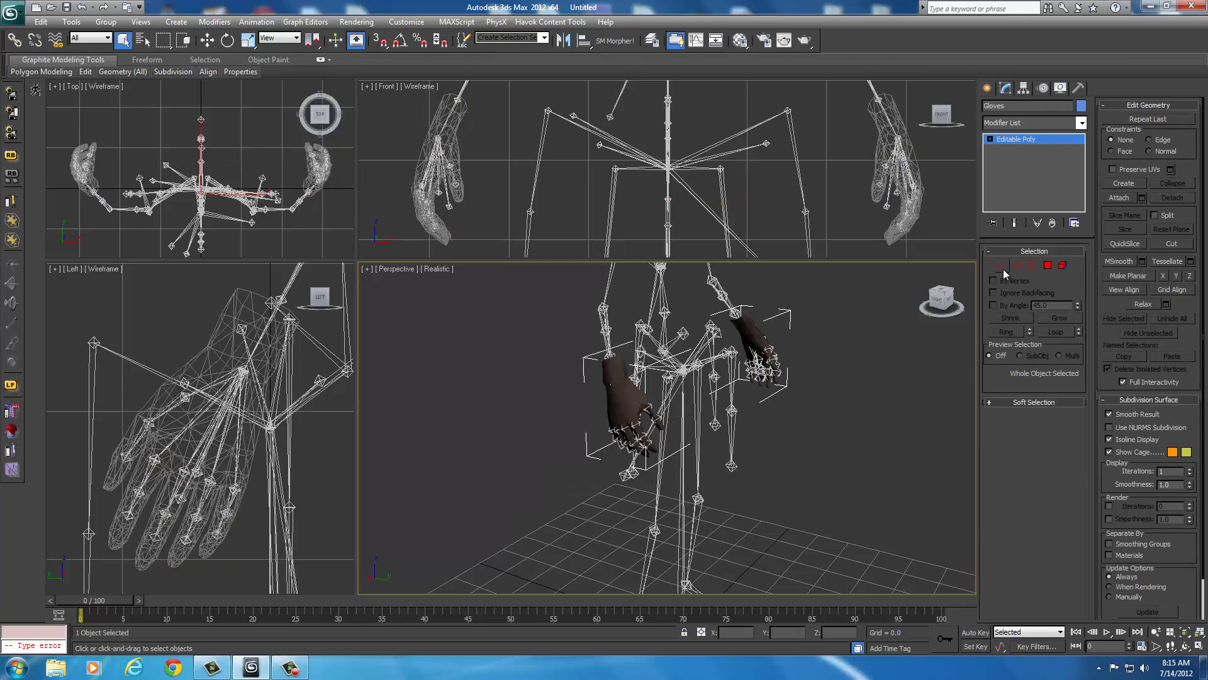
pyautogui.click(1002, 266)
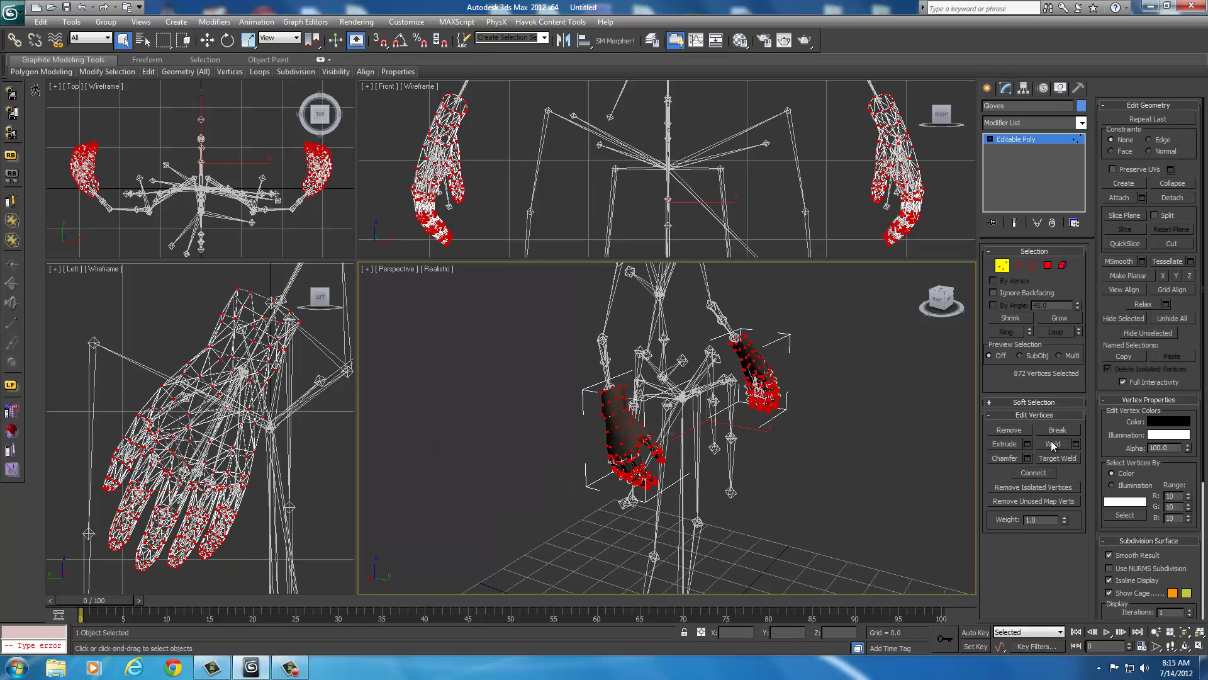
pyautogui.moveTo(1100, 482)
pyautogui.mouseDown()
pyautogui.moveTo(1099, 297)
pyautogui.moveTo(1100, 481)
pyautogui.mouseUp()
pyautogui.hotkey('ctrl', 'a')
pyautogui.moveTo(851, 406); pyautogui.dragTo(827, 402, button='middle')
pyautogui.scroll(10, 826, 406)
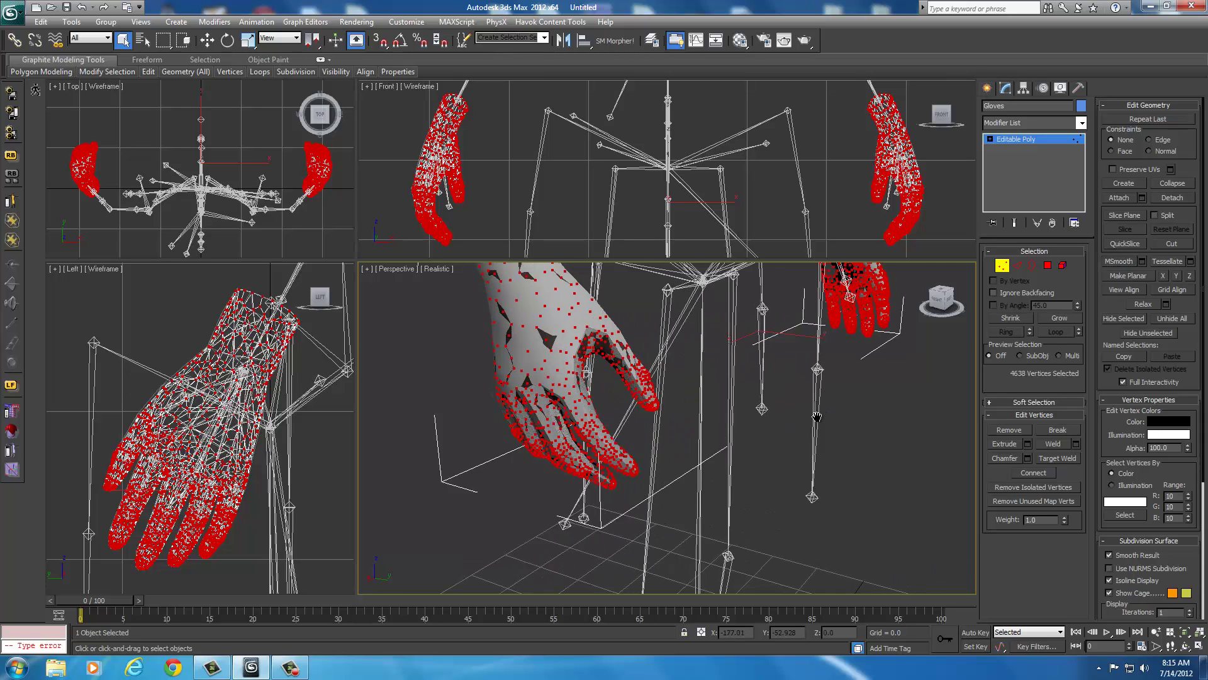
pyautogui.scroll(-5, 851, 483)
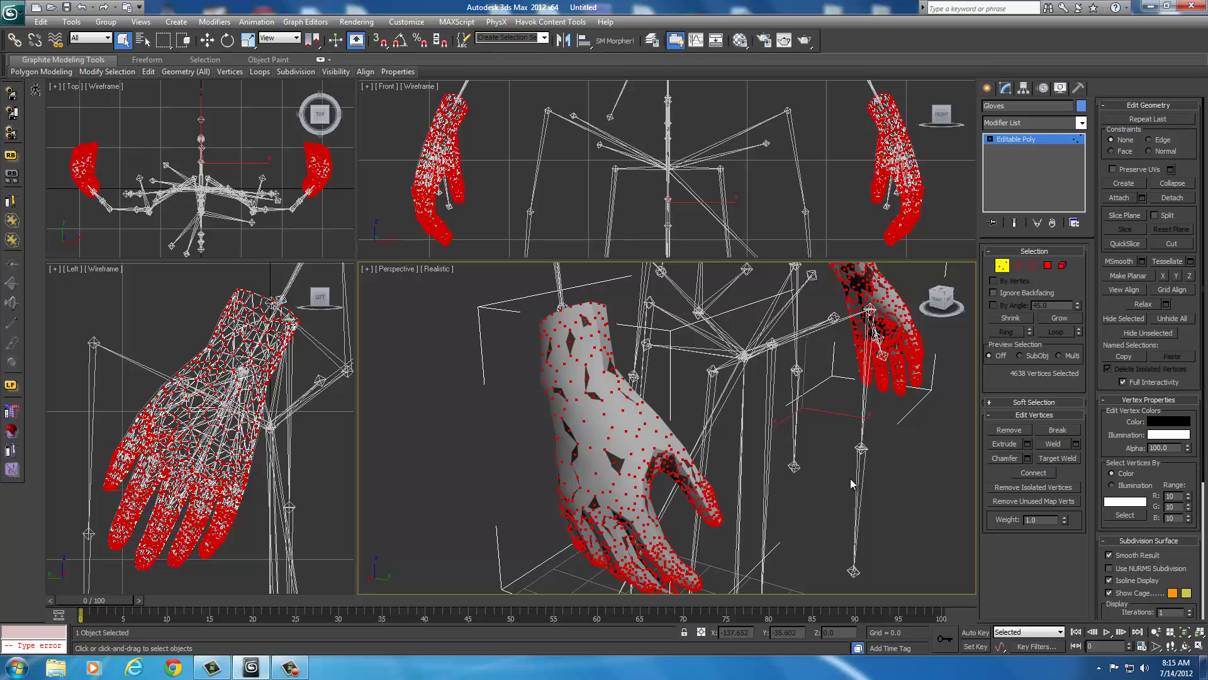
pyautogui.hotkey('ctrl', 'z')
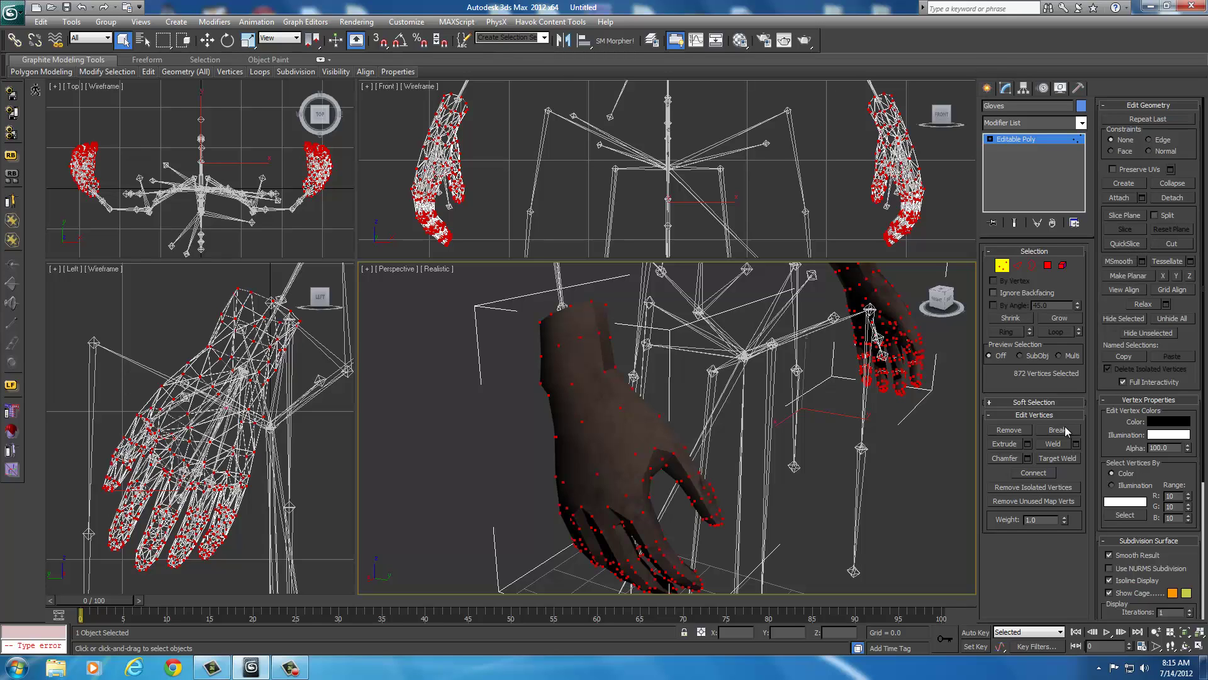
# Weld the vertices down to 734, then MSmooth the glove mesh to 4354 vertices
pyautogui.click(1049, 444)
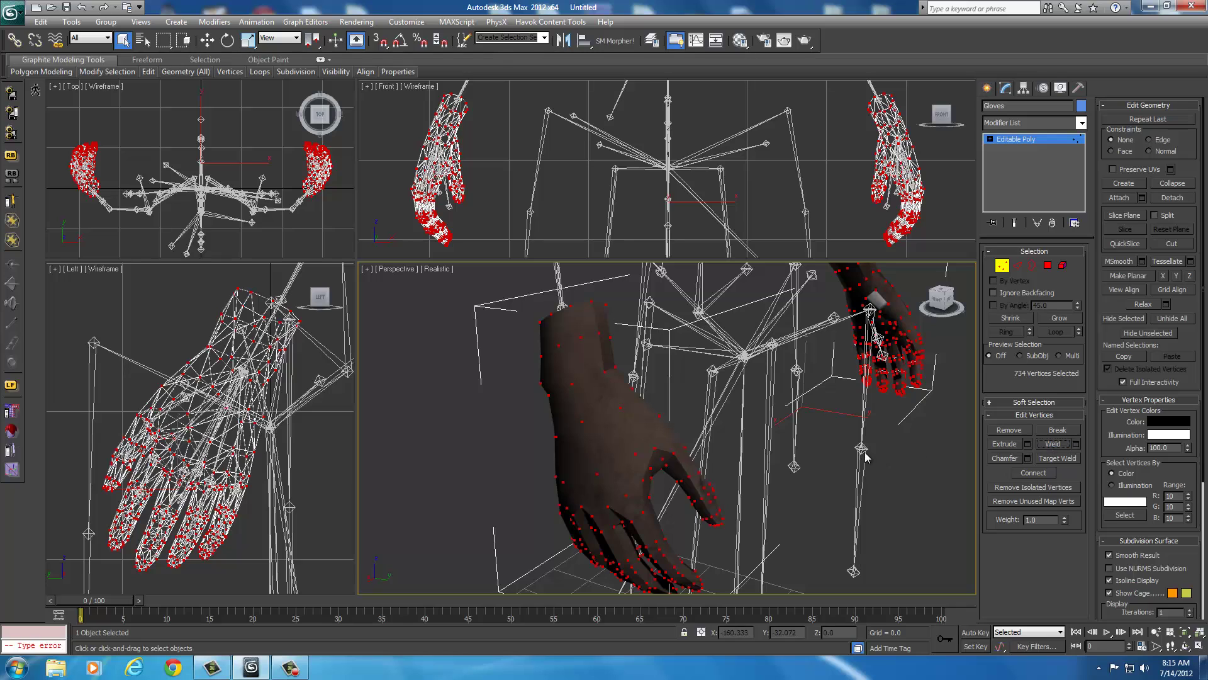
pyautogui.moveTo(866, 458); pyautogui.dragTo(862, 458, button='middle')
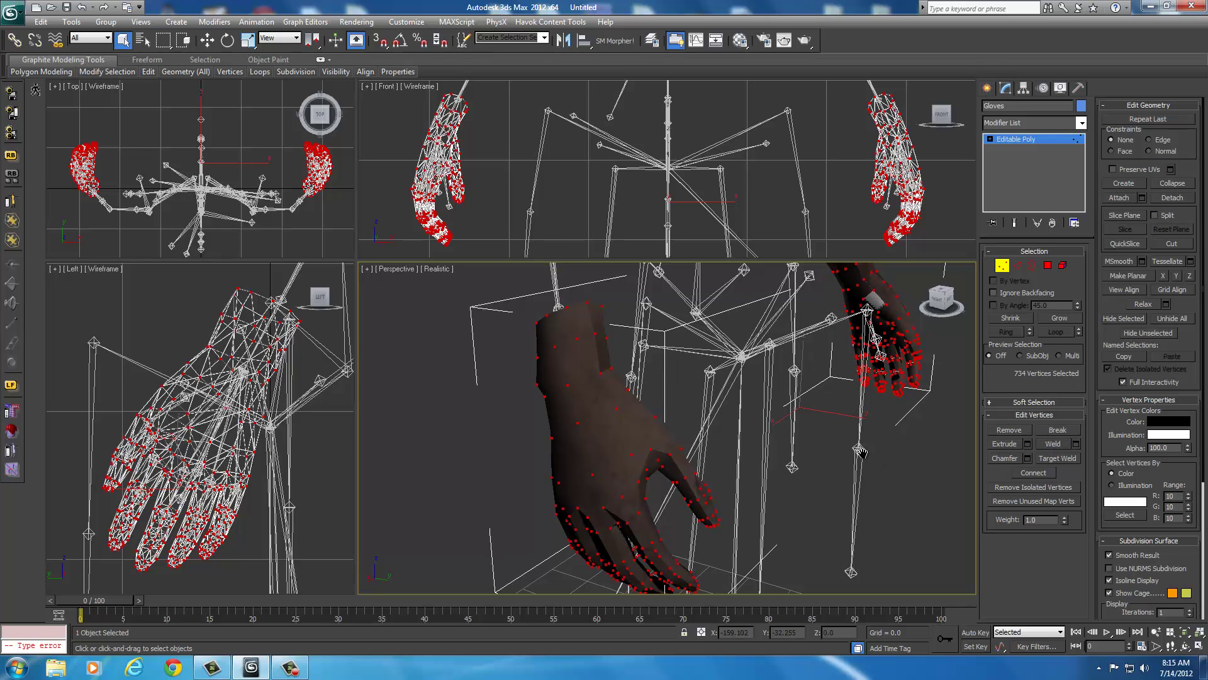
pyautogui.click(1119, 261)
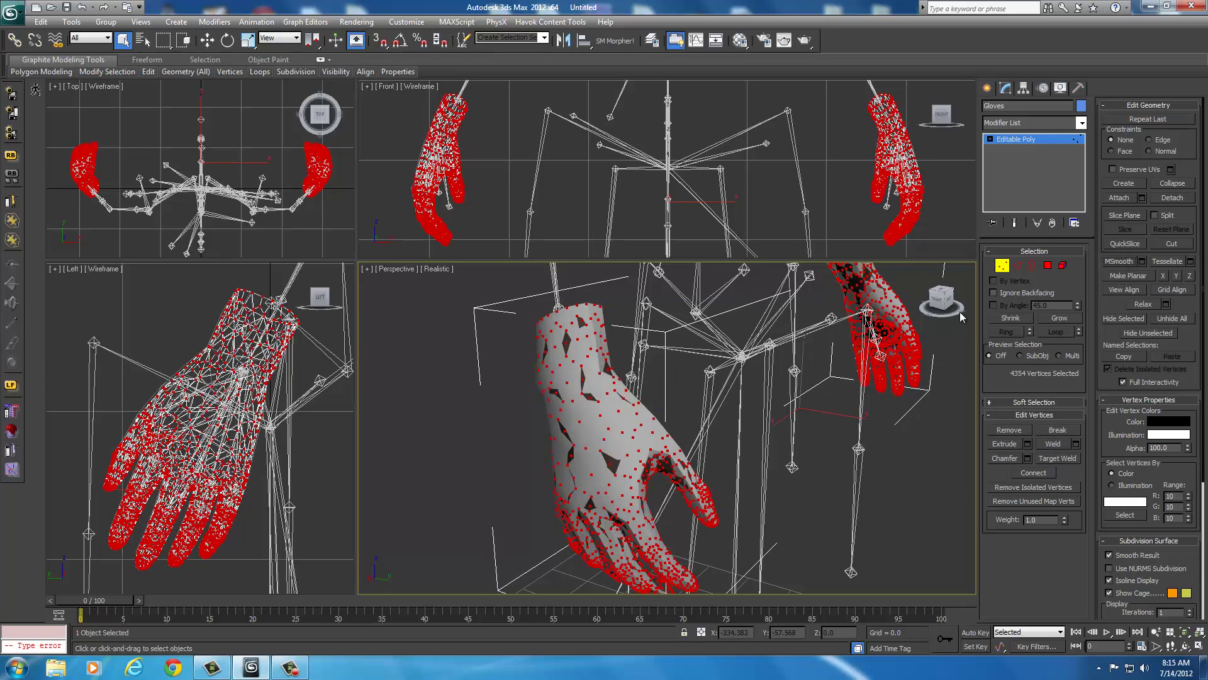
pyautogui.moveTo(951, 300); pyautogui.dragTo(877, 311)
# Use Hide Unselected so only the gloves remain visible, hiding the skeleton
pyautogui.rightClick(496, 379)
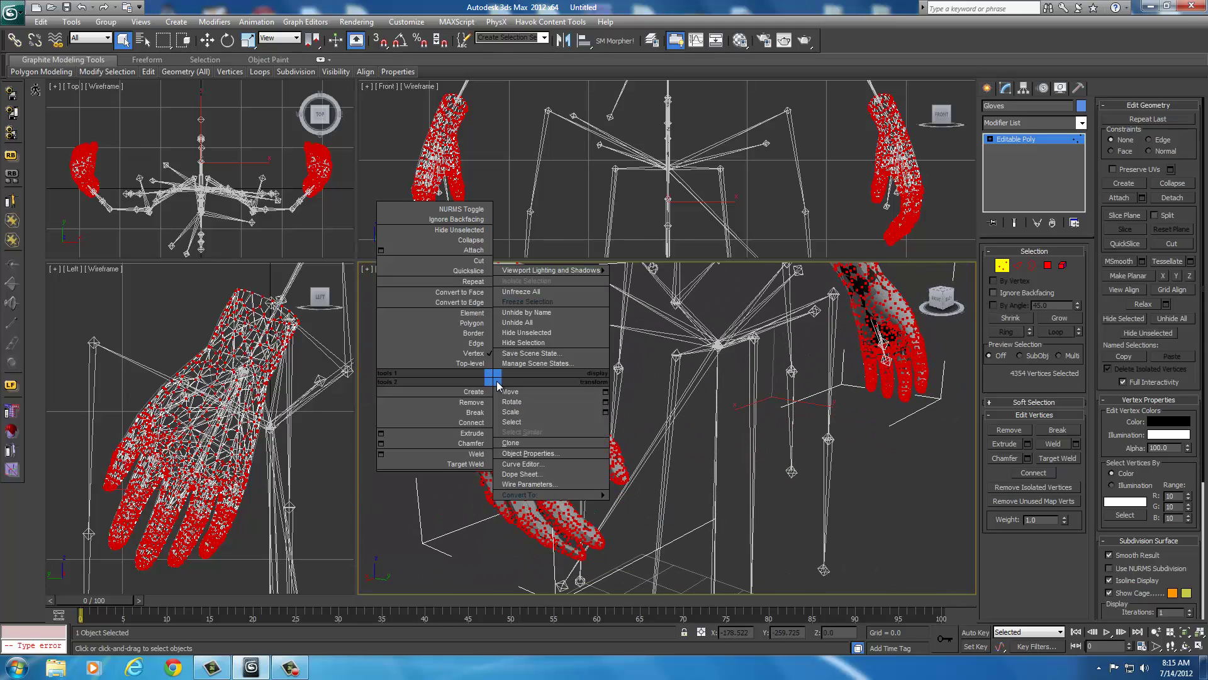
pyautogui.click(515, 333)
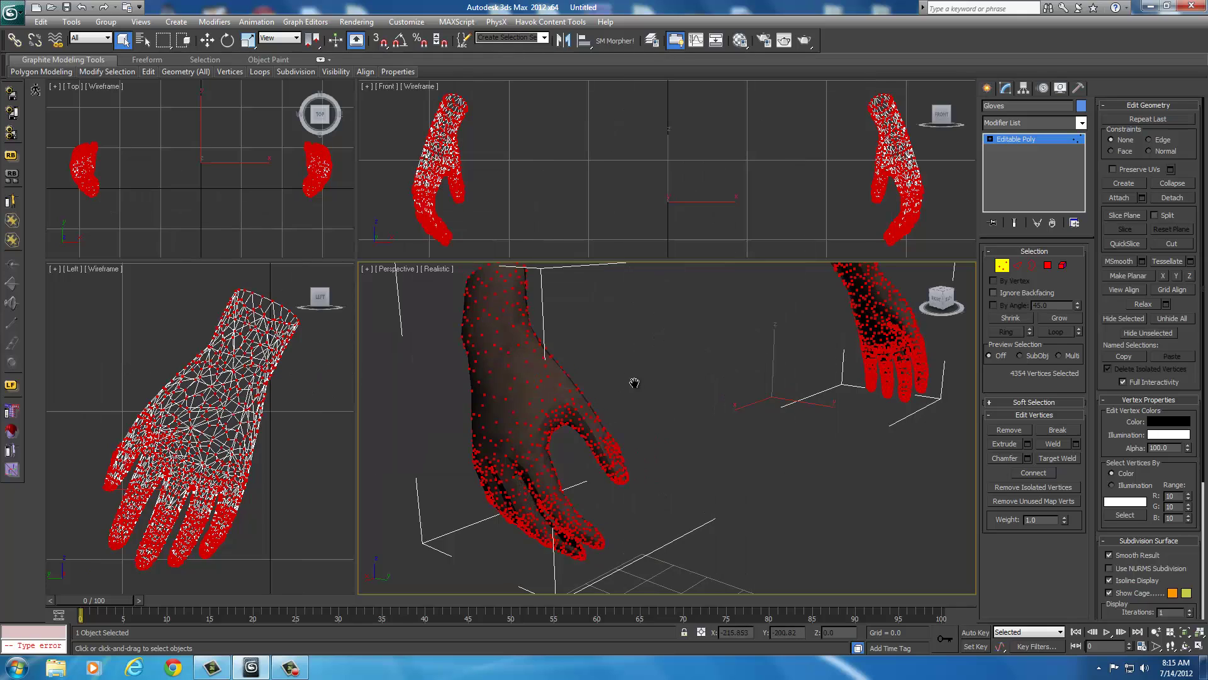
pyautogui.keyDown('alt'); pyautogui.moveTo(711, 382); pyautogui.dragTo(783, 375, button='middle'); pyautogui.keyUp('alt')
pyautogui.scroll(3, 764, 340)
pyautogui.moveTo(939, 305)
pyautogui.mouseDown()
pyautogui.moveTo(816, 304)
pyautogui.moveTo(937, 302)
pyautogui.mouseUp()
# Weld the smoothed glove vertices from 4354 down to 4213
pyautogui.click(1052, 444)
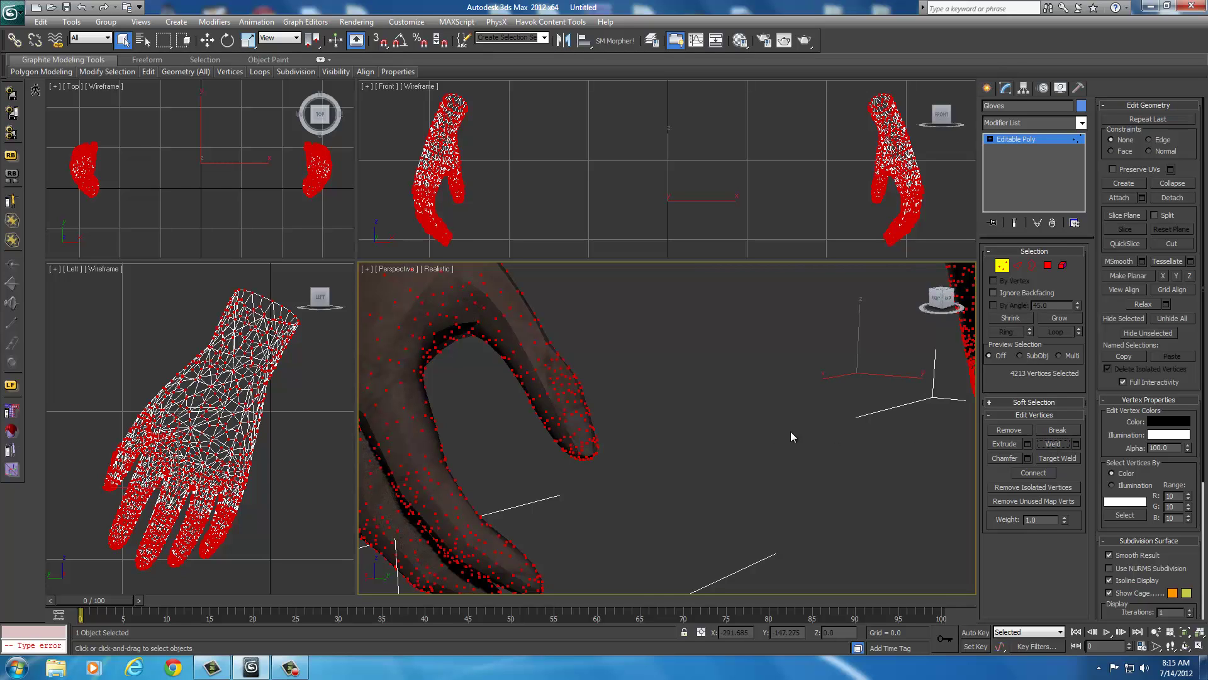
pyautogui.moveTo(767, 436); pyautogui.dragTo(789, 413, button='middle')
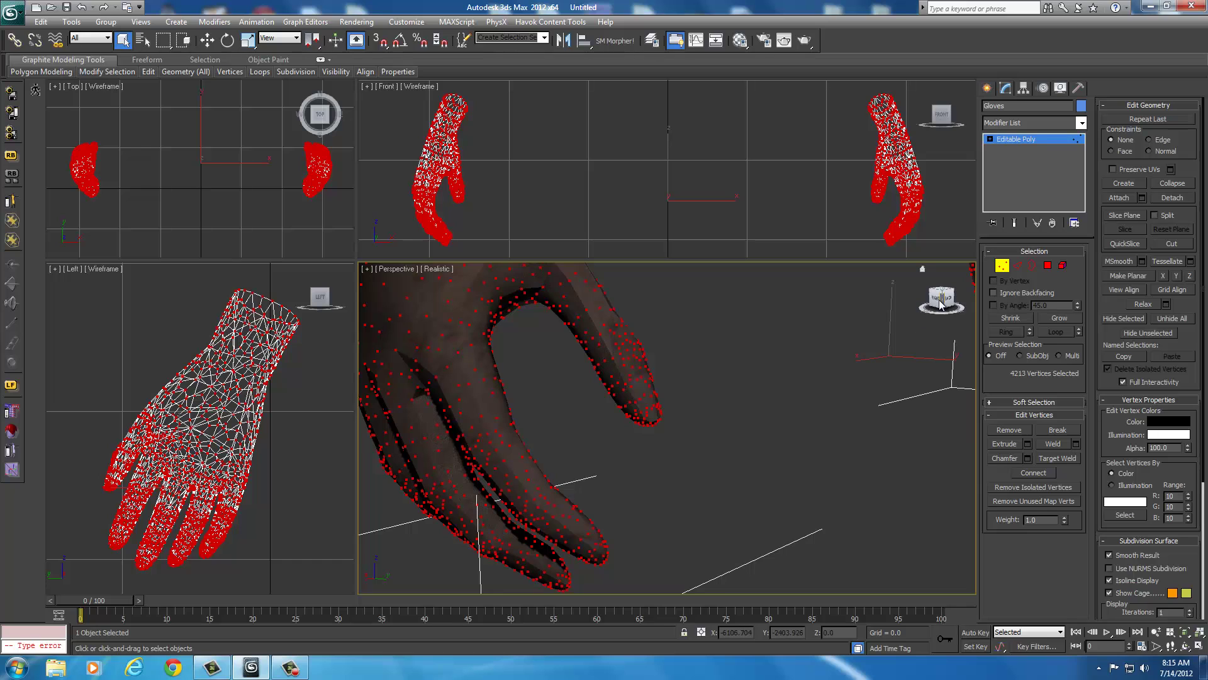
pyautogui.moveTo(941, 304); pyautogui.dragTo(843, 308)
pyautogui.moveTo(879, 345)
pyautogui.mouseDown(button='middle')
pyautogui.moveTo(868, 370)
pyautogui.moveTo(863, 340)
pyautogui.mouseUp(button='middle')
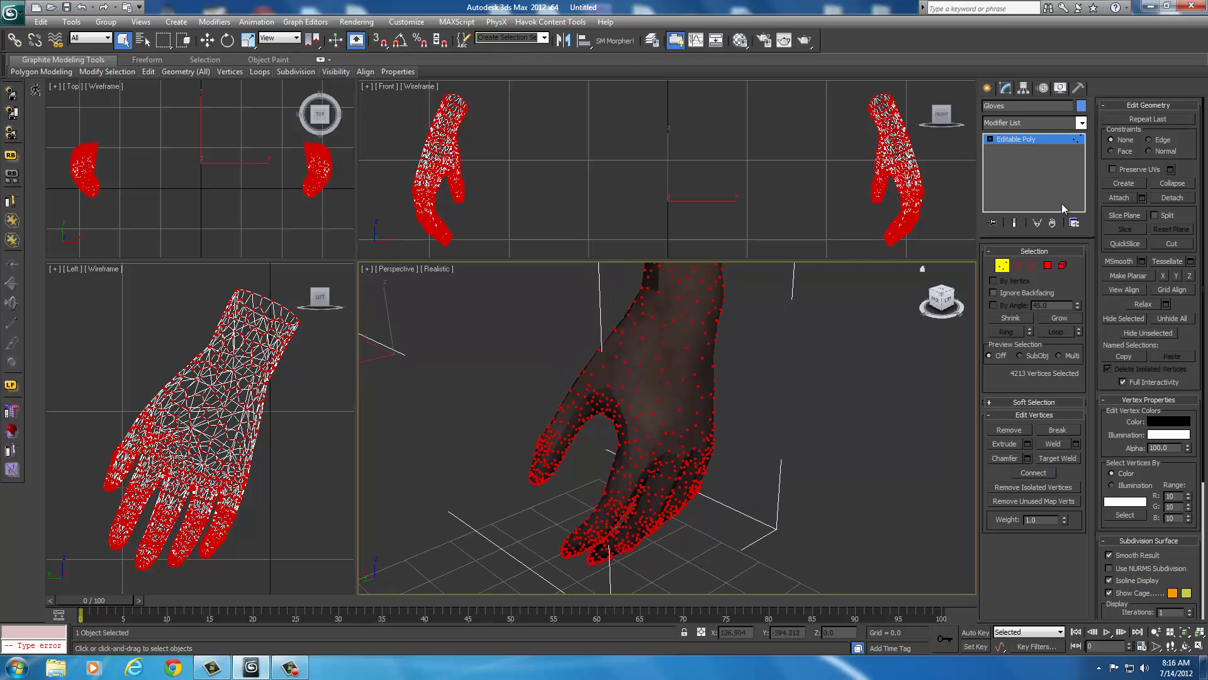
# Add a Smooth modifier to the gloves with smoothing group 2
pyautogui.click(1081, 123)
pyautogui.scroll(-3, 1035, 403)
pyautogui.scroll(-10, 1036, 406)
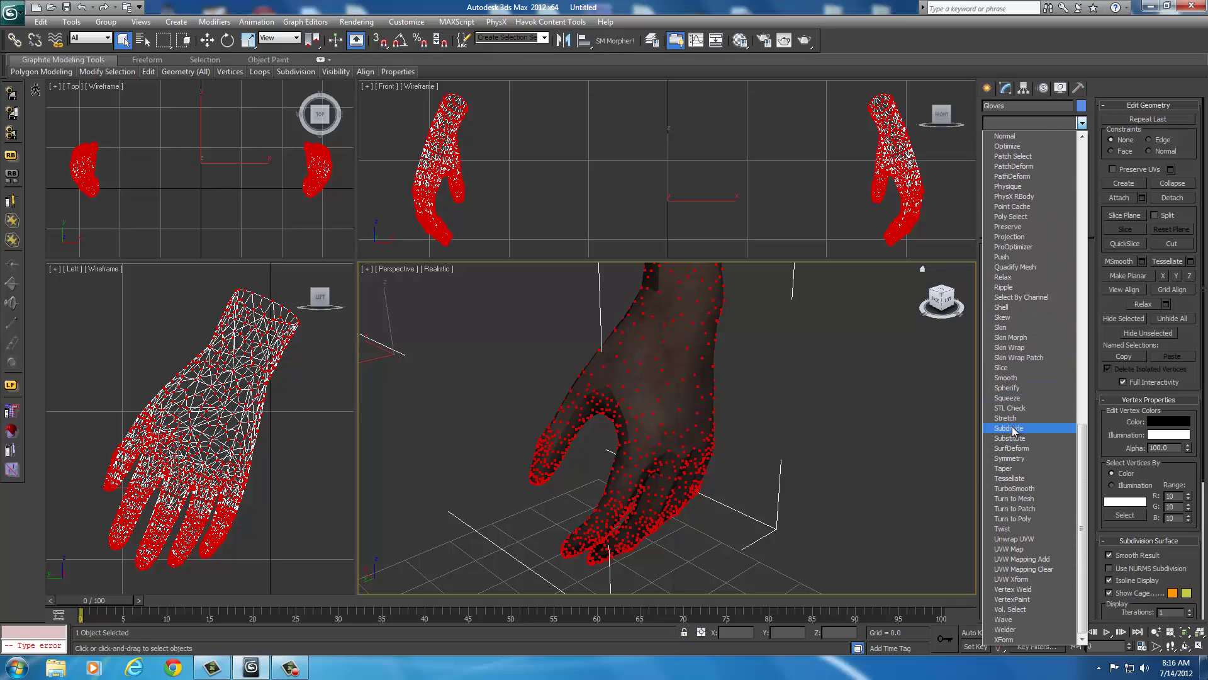
pyautogui.click(1013, 377)
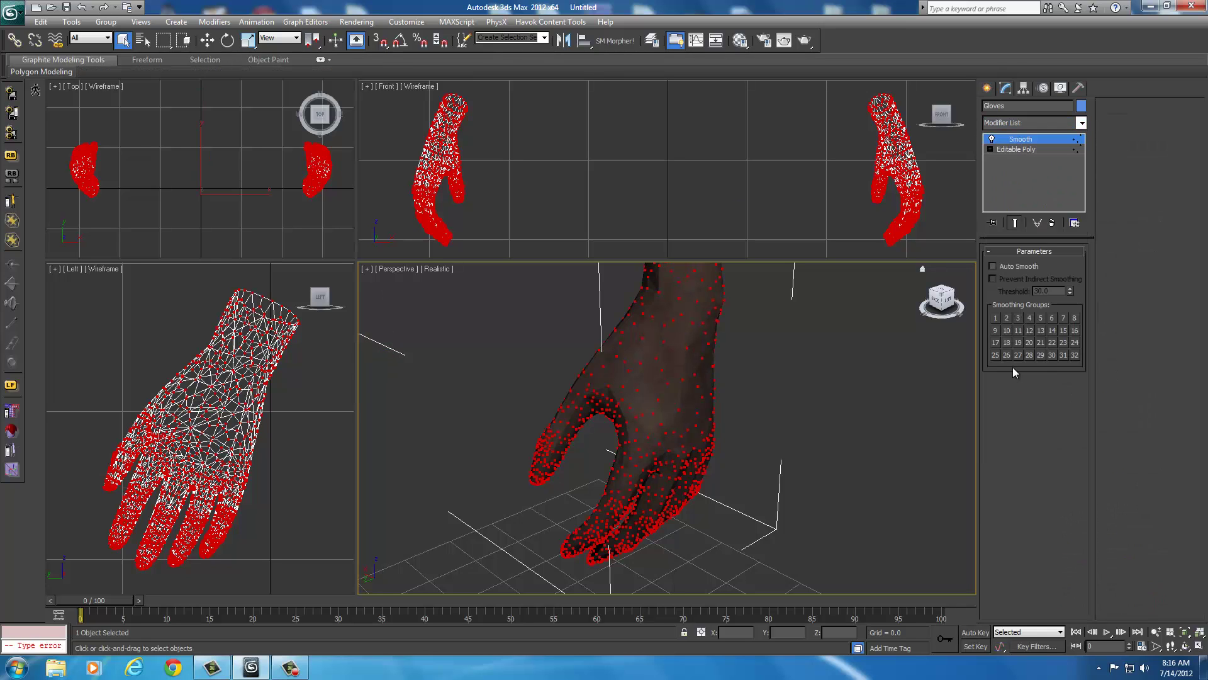
pyautogui.click(1008, 318)
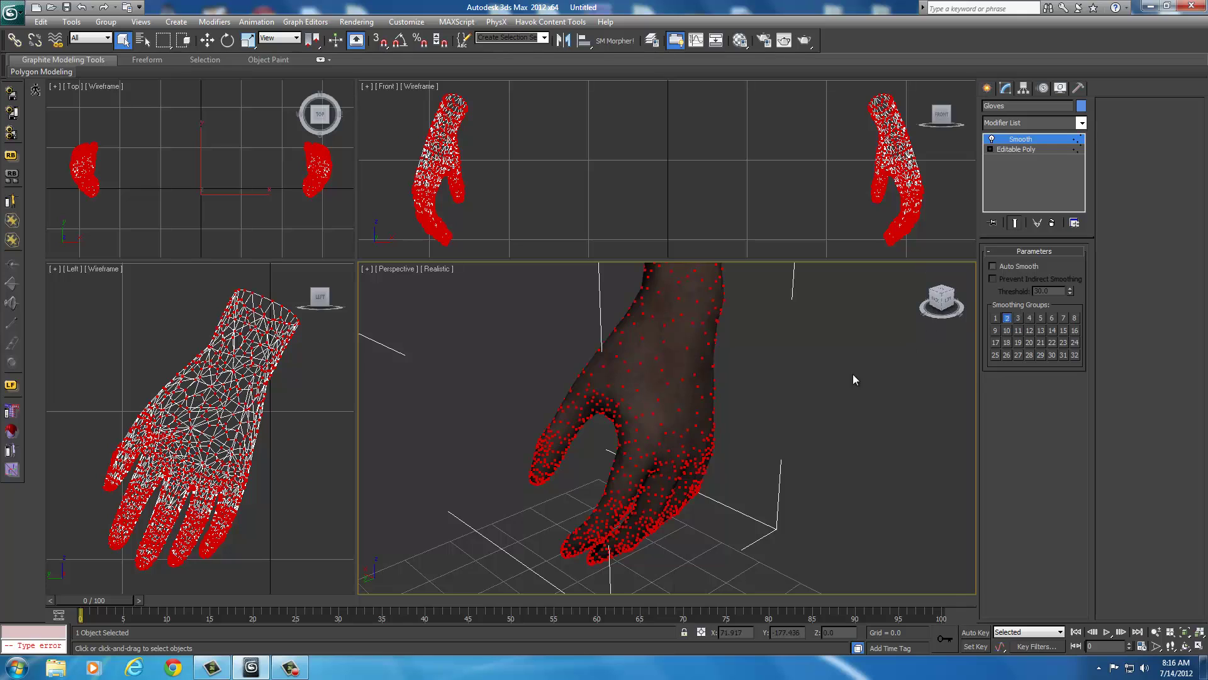
pyautogui.moveTo(941, 299); pyautogui.dragTo(787, 336)
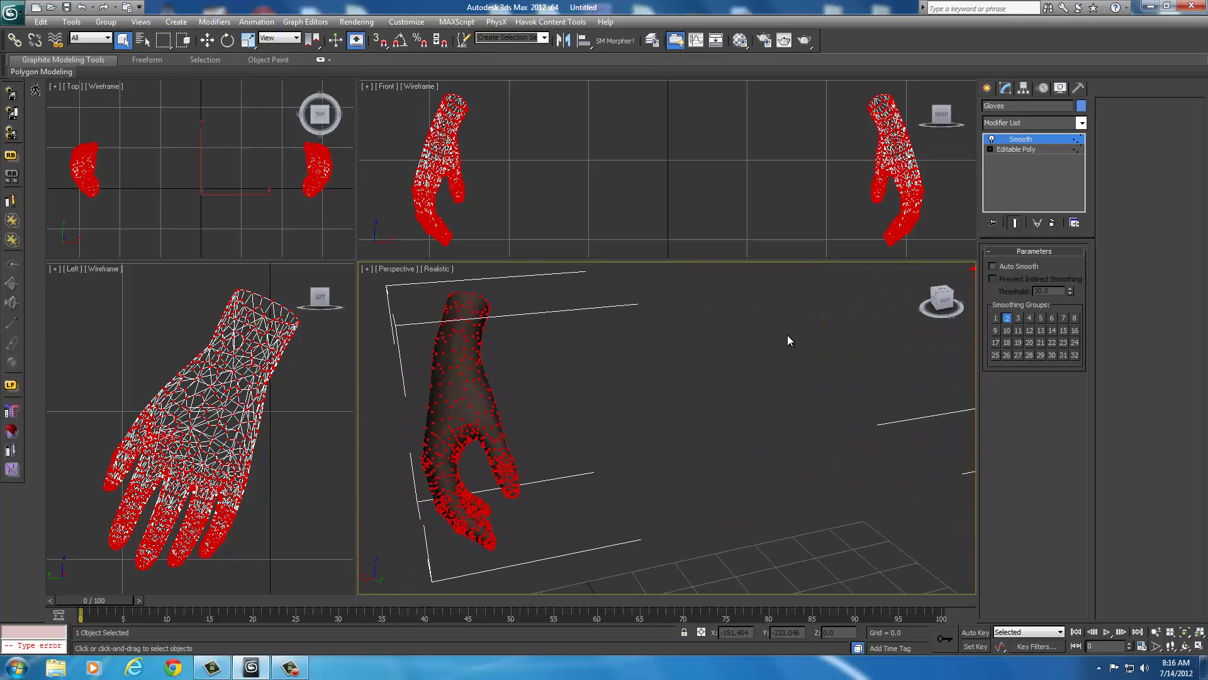
# Convert the gloves to an Editable Mesh and try Weld Selected, which welds no vertices
pyautogui.rightClick(450, 393)
pyautogui.moveTo(503, 507)
pyautogui.click(591, 511)
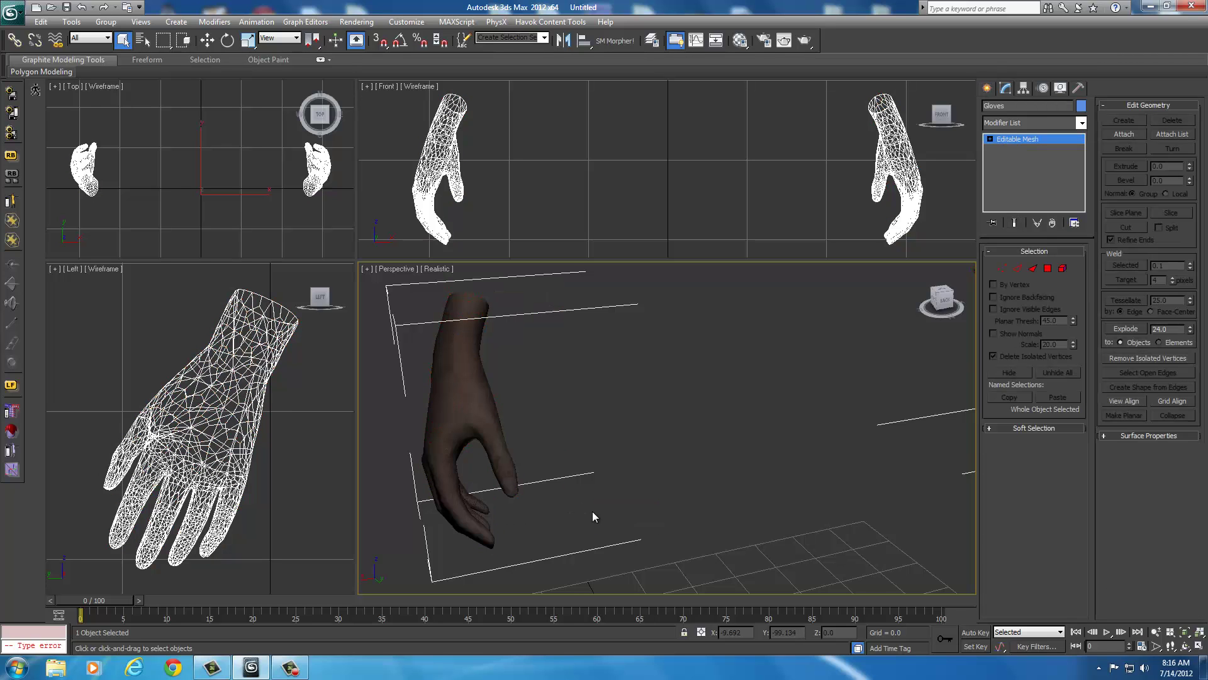
pyautogui.click(1002, 268)
pyautogui.scroll(-3, 814, 384)
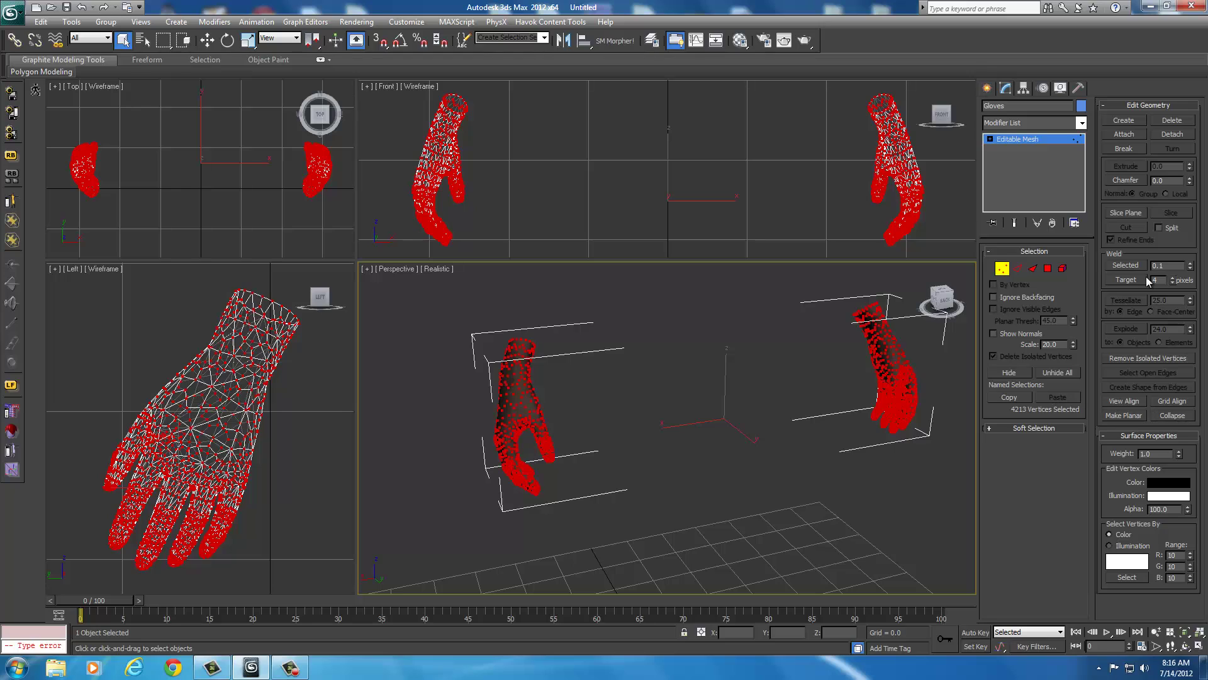
pyautogui.click(1126, 265)
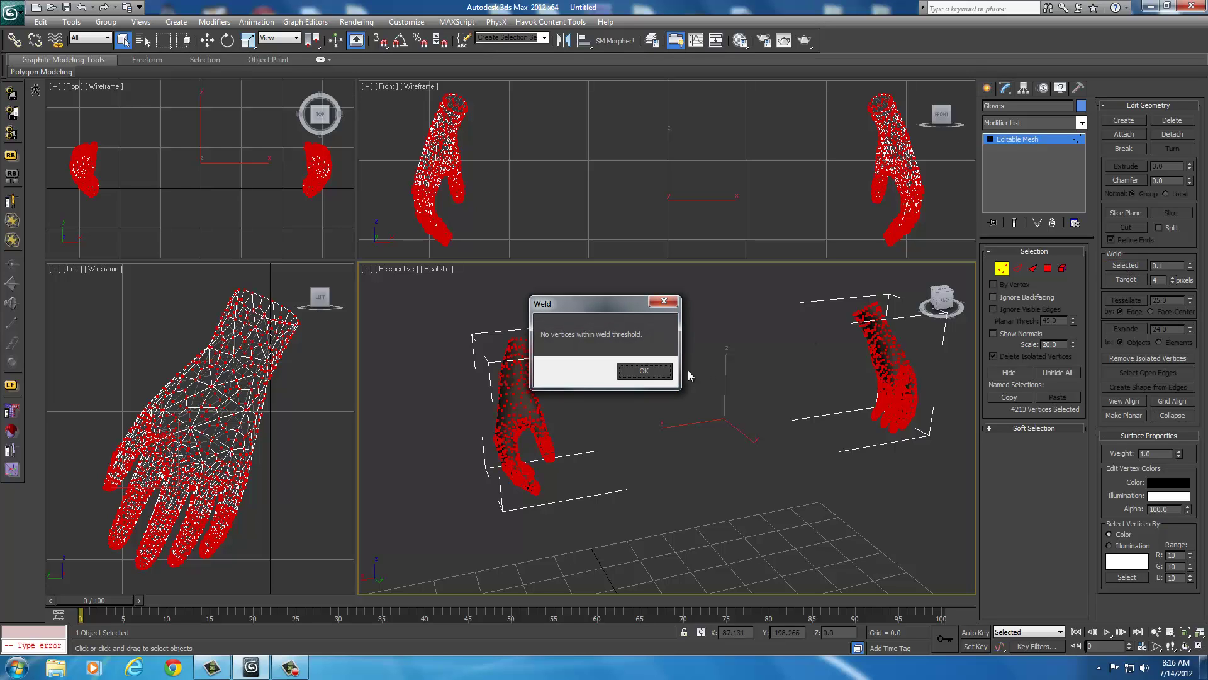
pyautogui.click(655, 378)
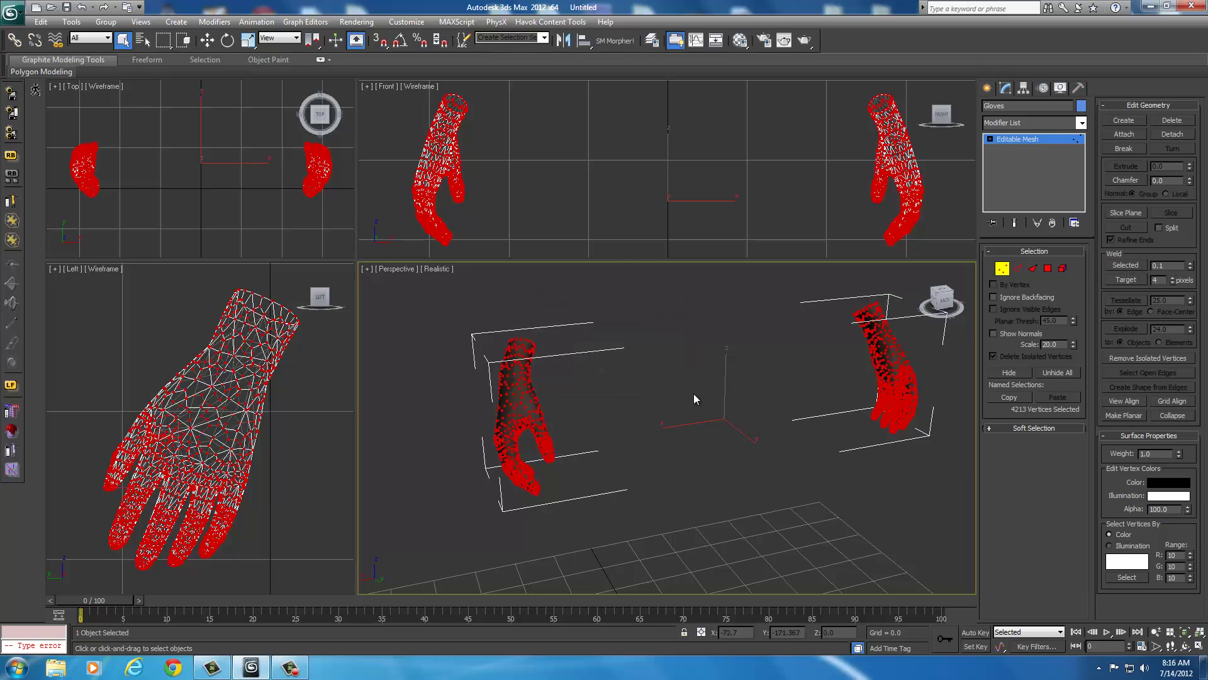
pyautogui.moveTo(694, 394); pyautogui.dragTo(744, 388, button='middle')
pyautogui.scroll(3, 693, 394)
# Apply the first grey sample material to the glove and exit Vertex sub-object mode
pyautogui.moveTo(950, 304); pyautogui.dragTo(916, 319)
pyautogui.press('m')
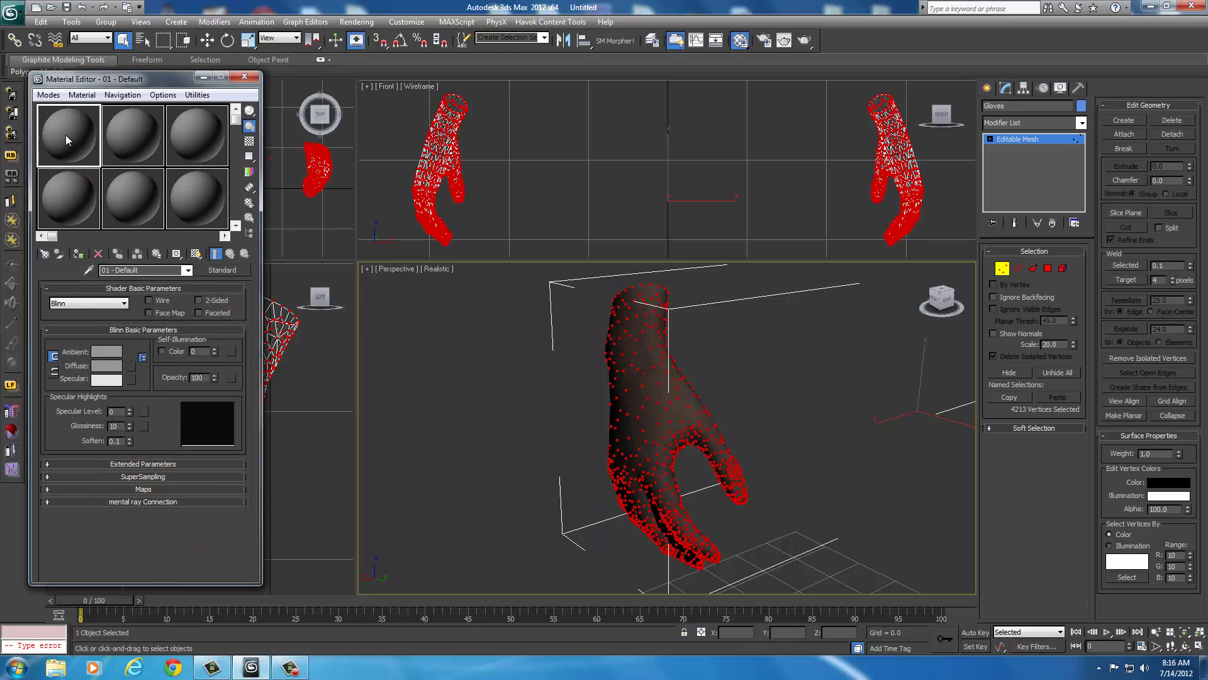
pyautogui.moveTo(65, 134); pyautogui.dragTo(656, 386)
pyautogui.press('m')
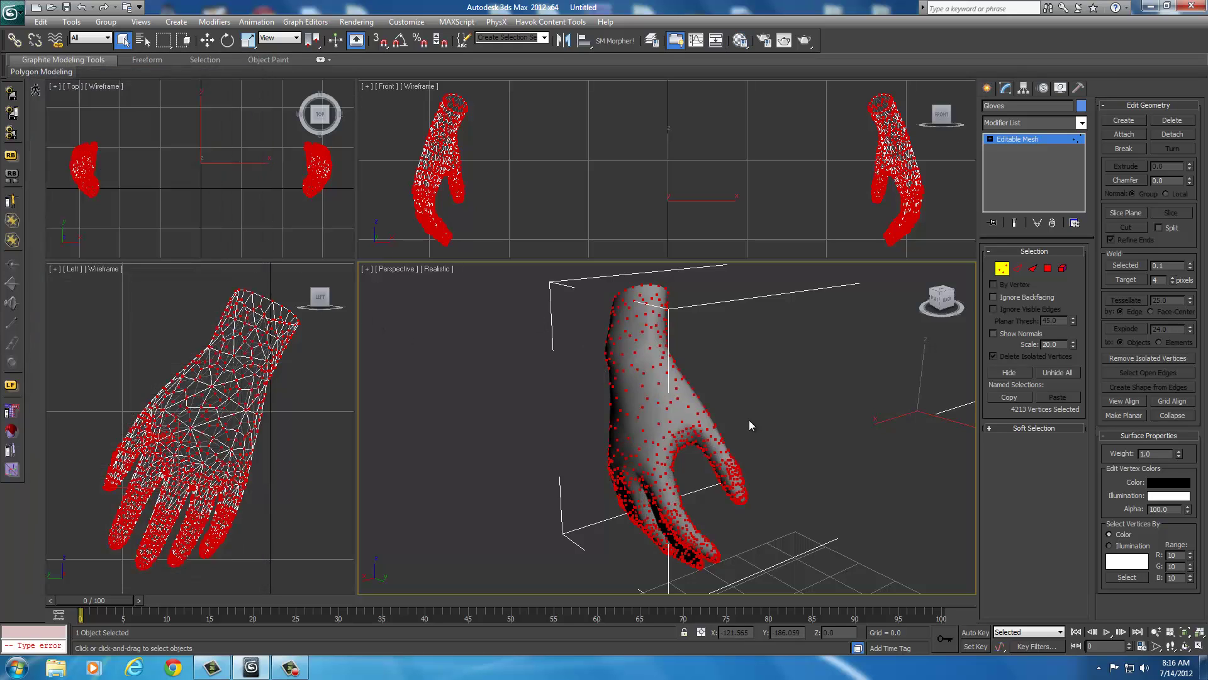
pyautogui.click(1003, 268)
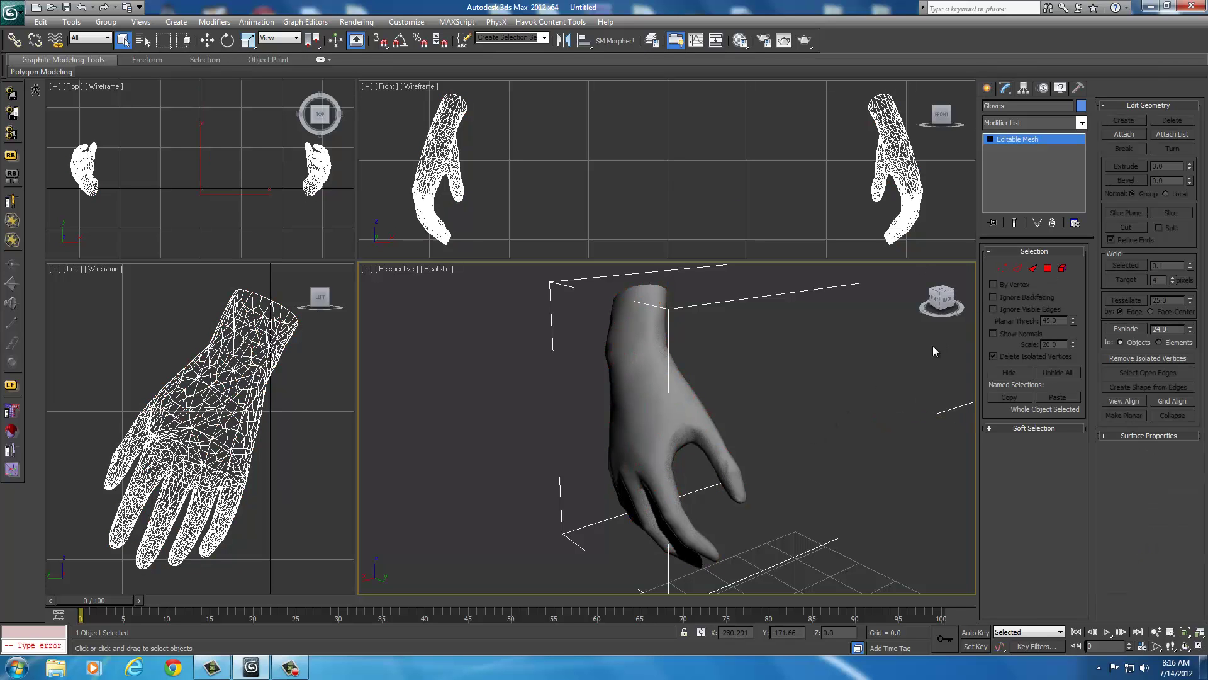
pyautogui.click(940, 297)
pyautogui.scroll(3, 847, 359)
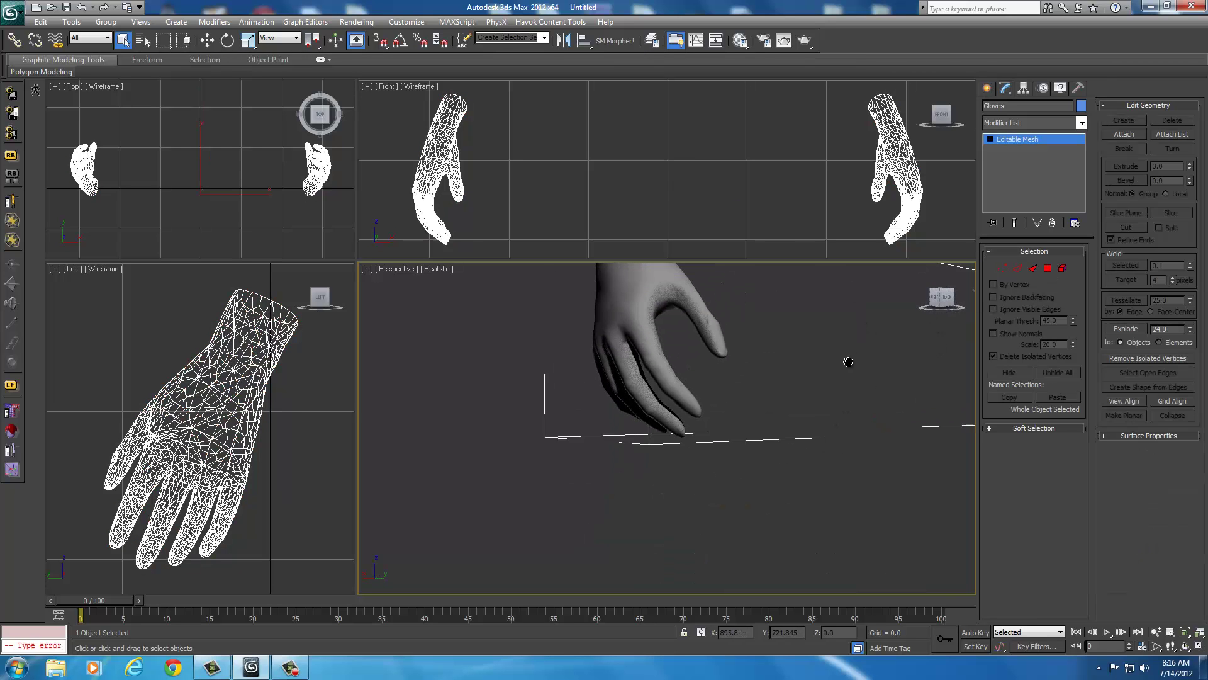
pyautogui.moveTo(847, 358); pyautogui.dragTo(794, 380, button='middle')
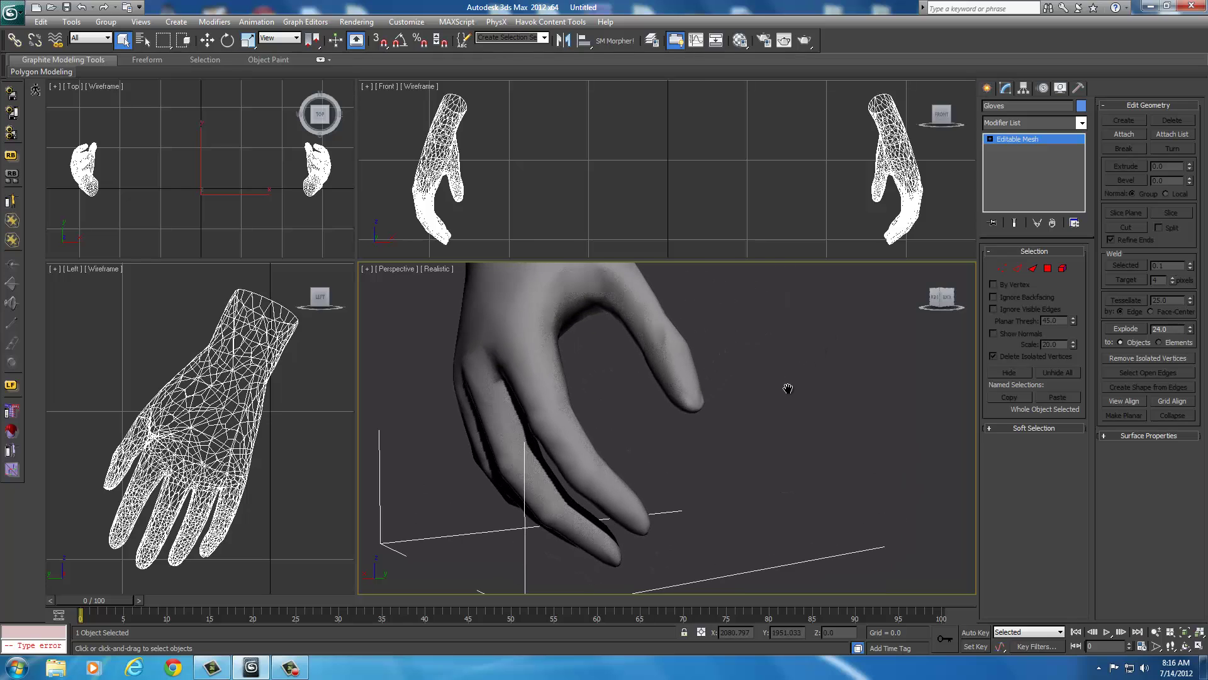
pyautogui.click(952, 291)
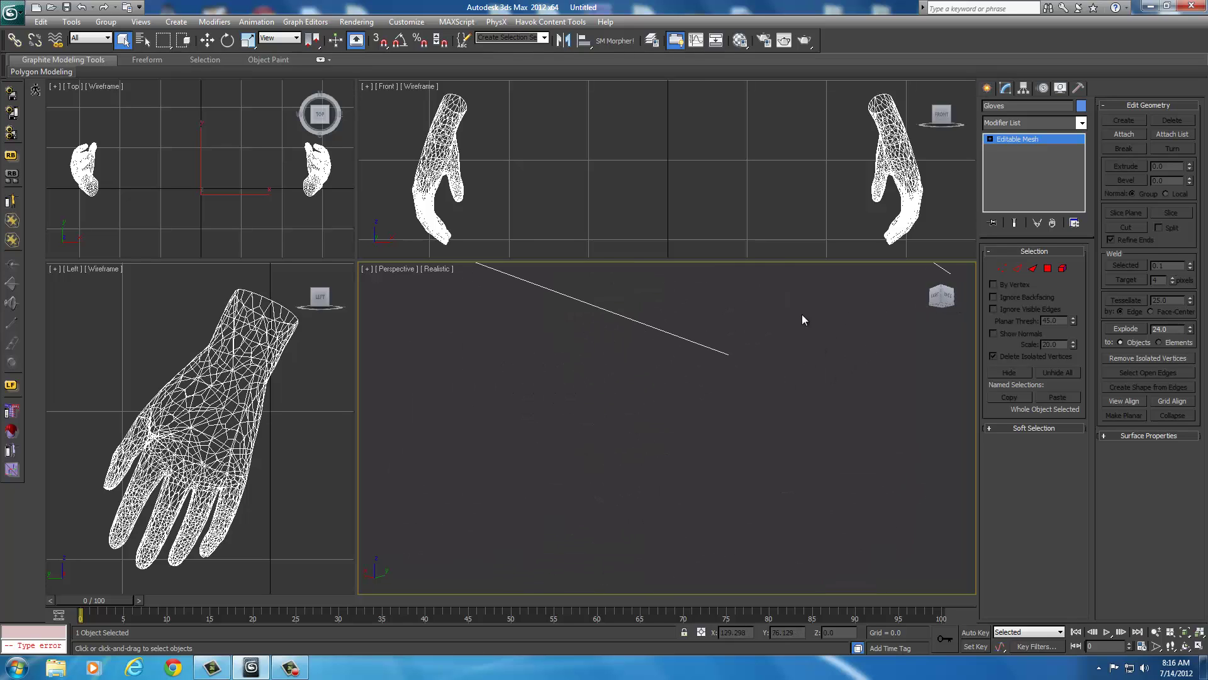
pyautogui.moveTo(798, 318); pyautogui.dragTo(792, 455, button='middle')
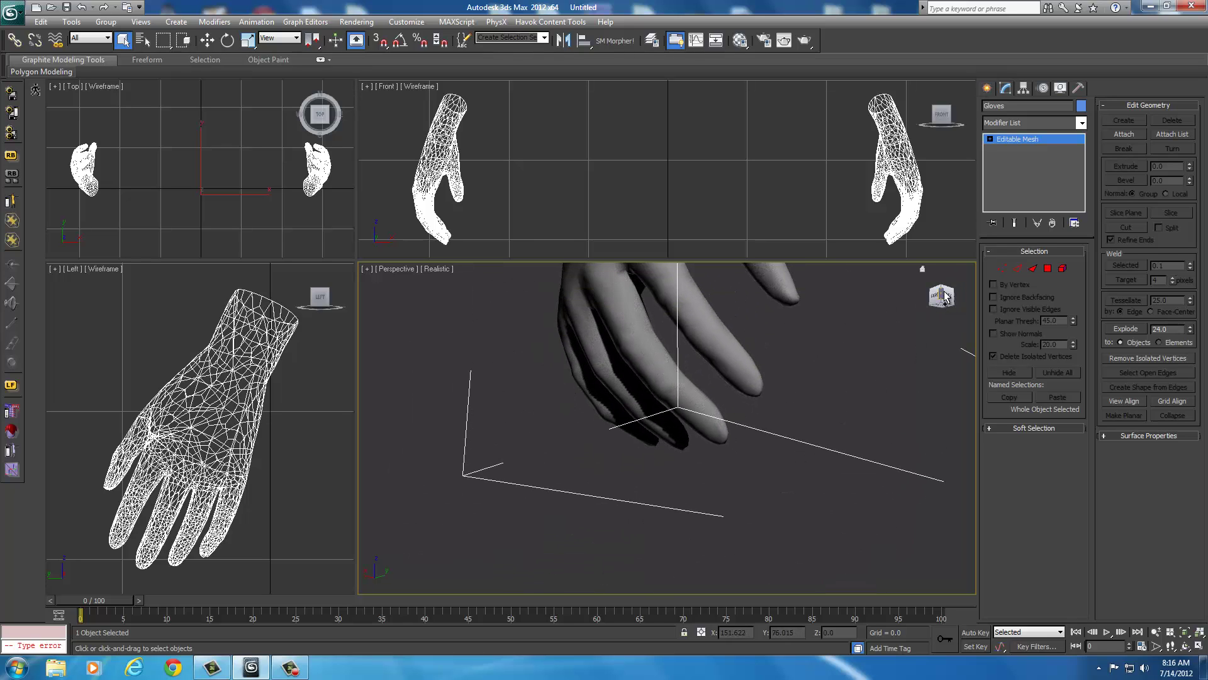
pyautogui.moveTo(946, 298)
pyautogui.mouseDown()
pyautogui.moveTo(961, 297)
pyautogui.moveTo(946, 302)
pyautogui.mouseUp()
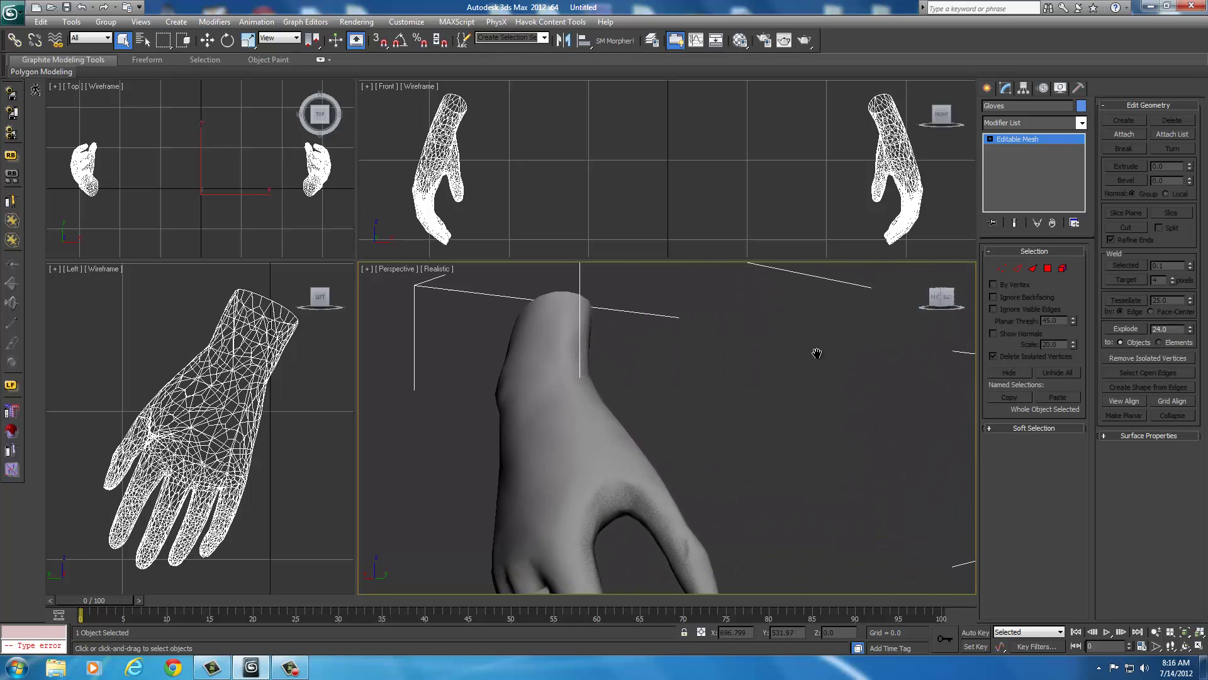
# Enter Face level on the Gloves and select all faces of both gloves, viewed from the back
pyautogui.click(1046, 269)
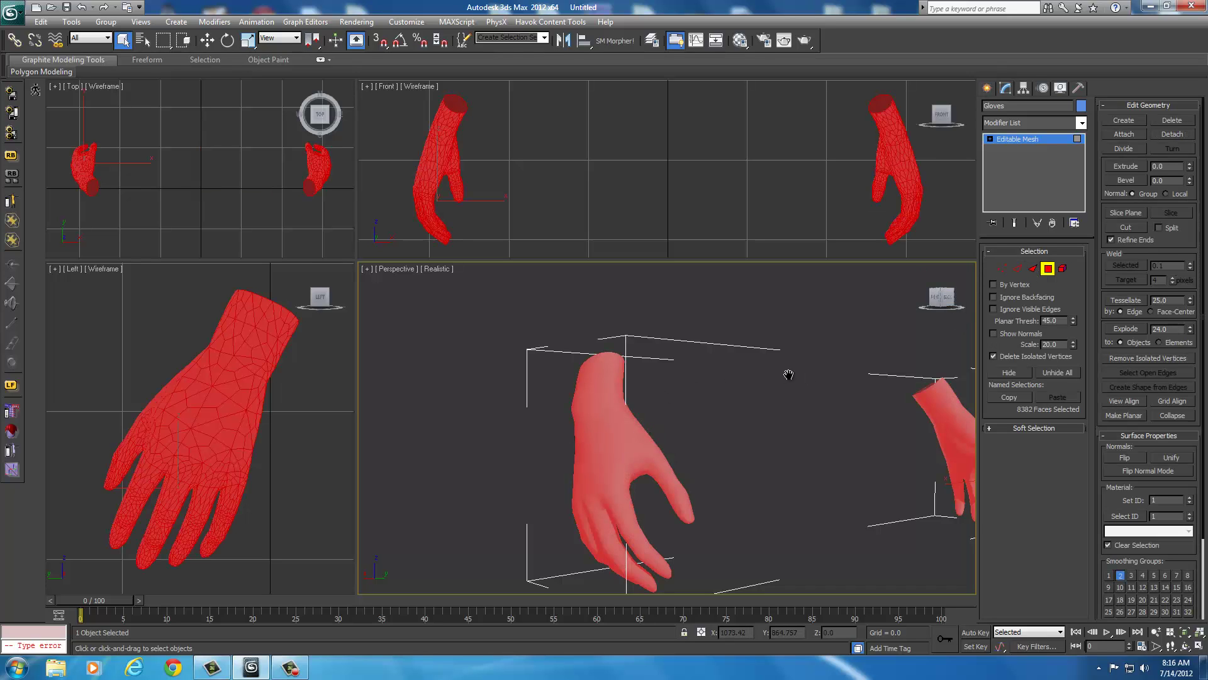
pyautogui.scroll(-5, 765, 372)
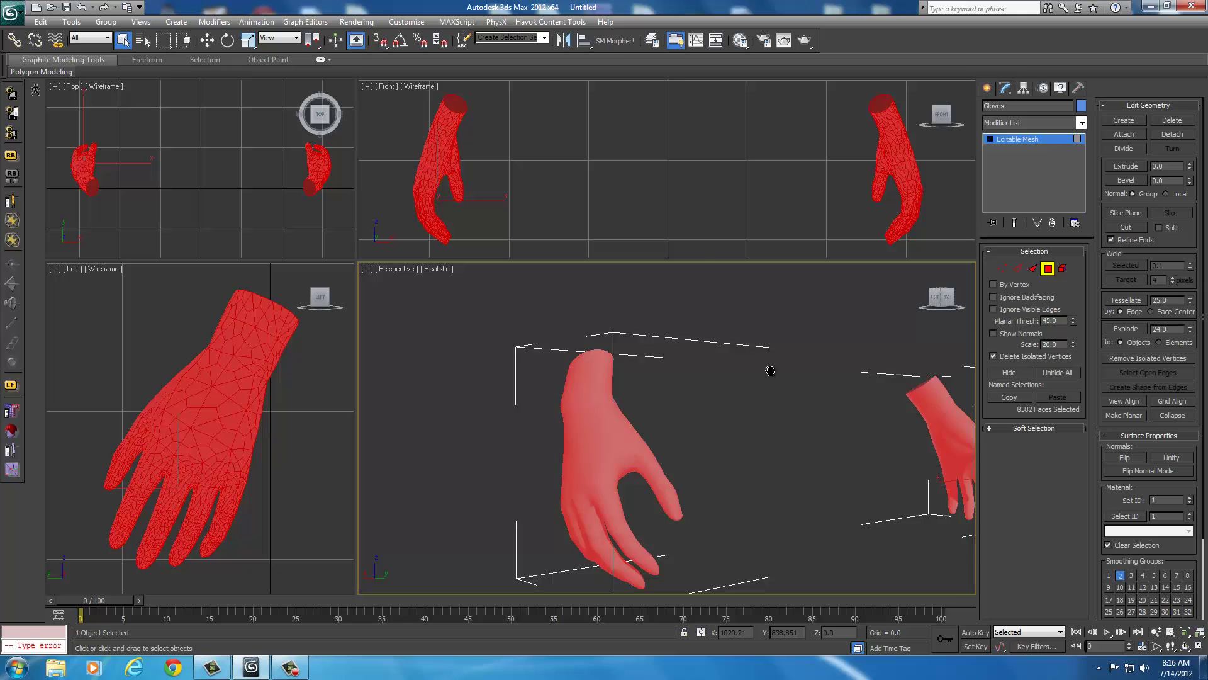
pyautogui.click(890, 485)
pyautogui.moveTo(896, 552); pyautogui.dragTo(916, 534)
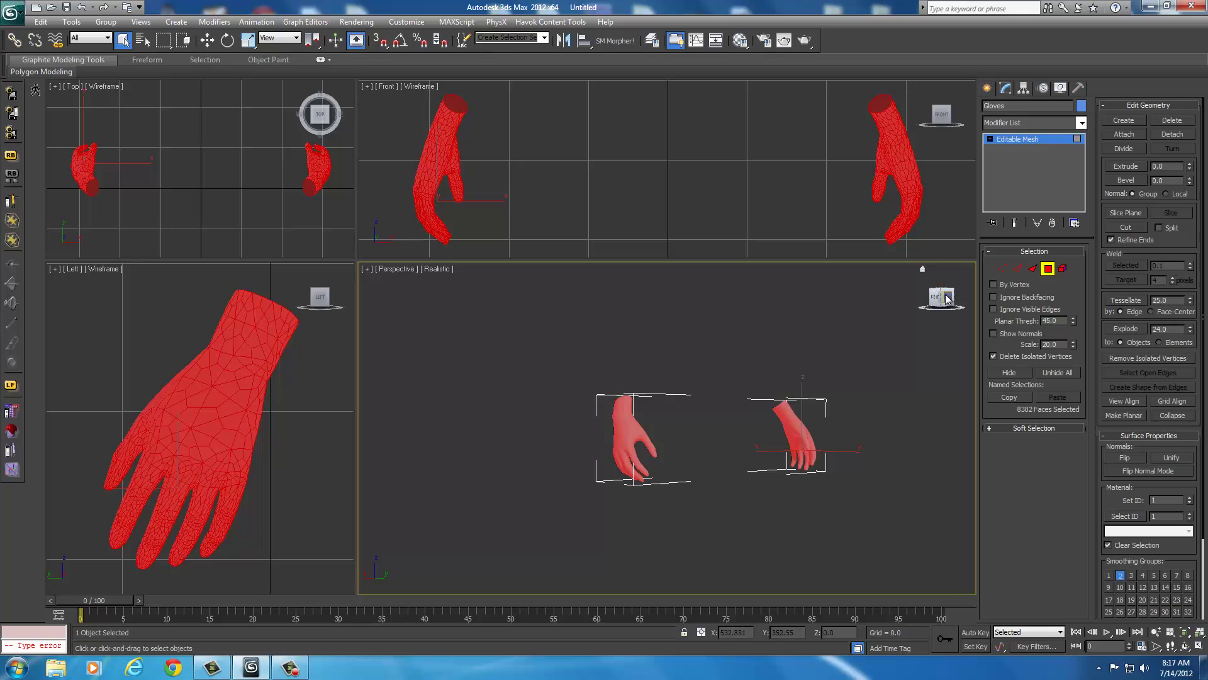
pyautogui.moveTo(945, 295); pyautogui.dragTo(911, 302)
pyautogui.scroll(4, 730, 435)
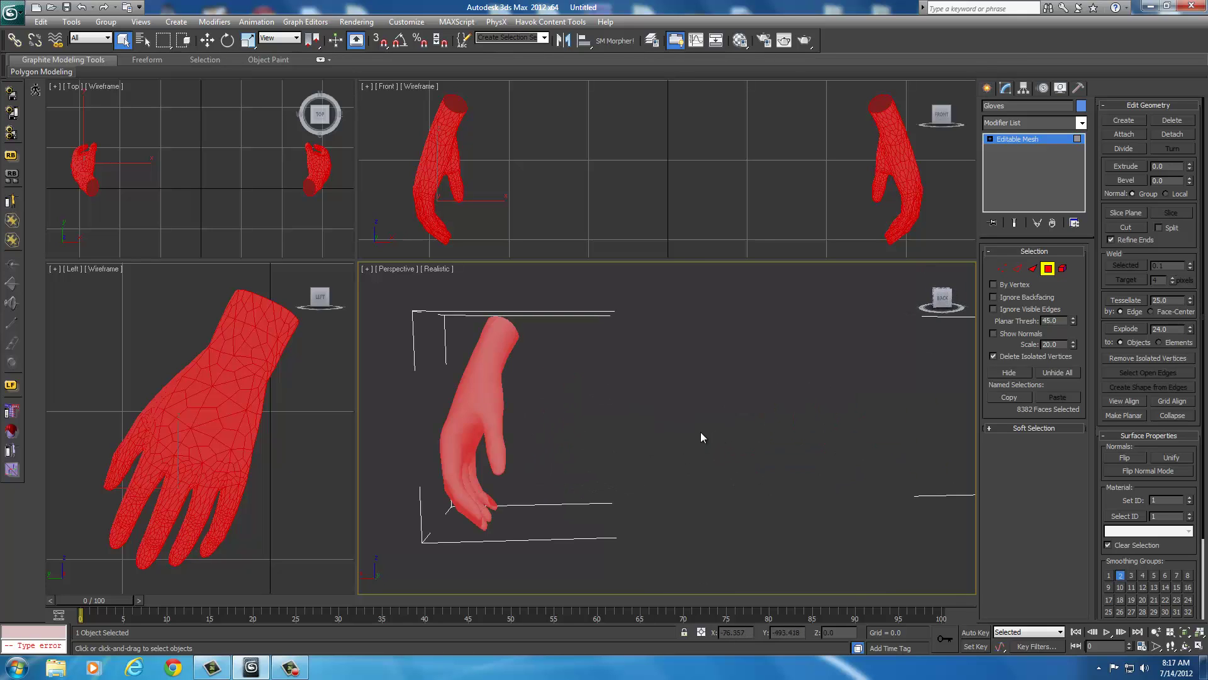
pyautogui.click(693, 433)
pyautogui.scroll(-5, 692, 433)
# Select one hand's faces and scale them up slightly with Select and Scale
pyautogui.click(626, 428)
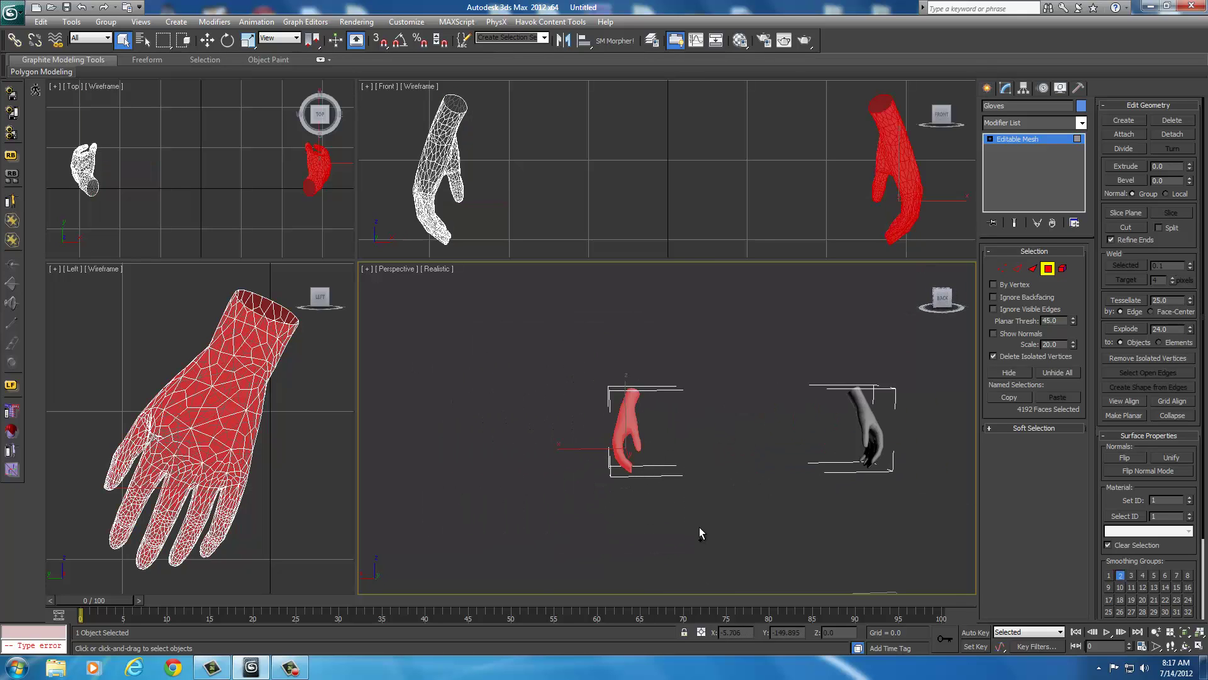
pyautogui.scroll(5, 647, 443)
pyautogui.rightClick(634, 444)
pyautogui.click(635, 474)
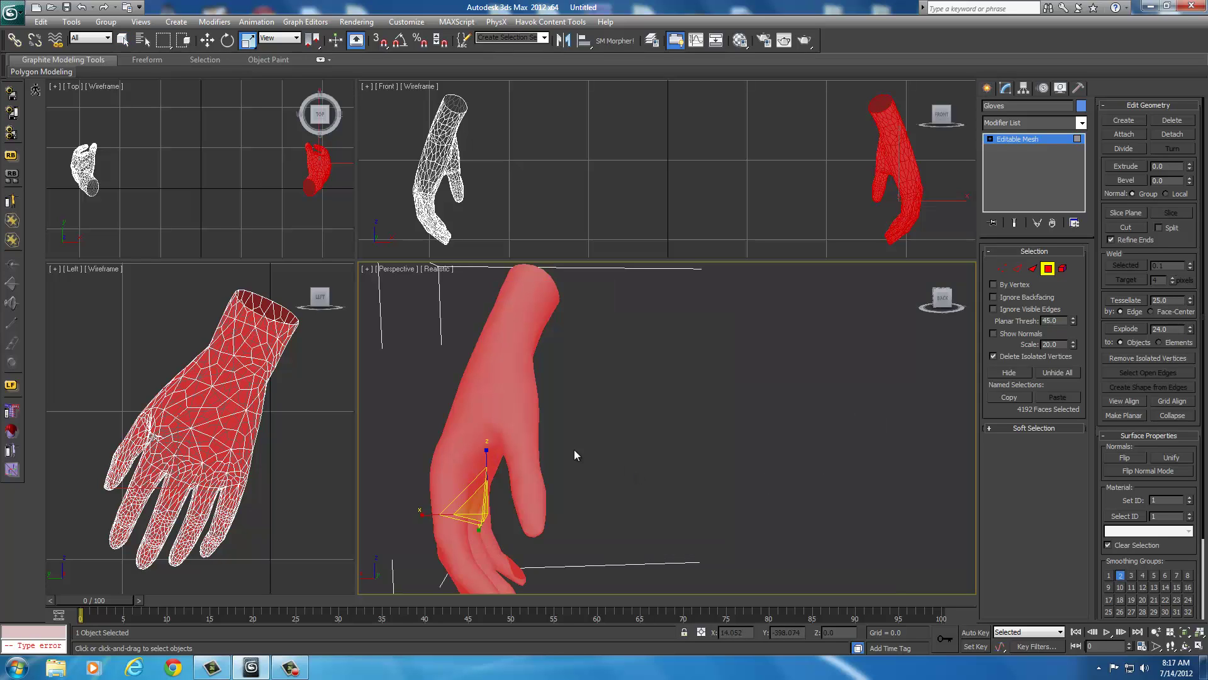
pyautogui.moveTo(481, 512); pyautogui.dragTo(483, 502)
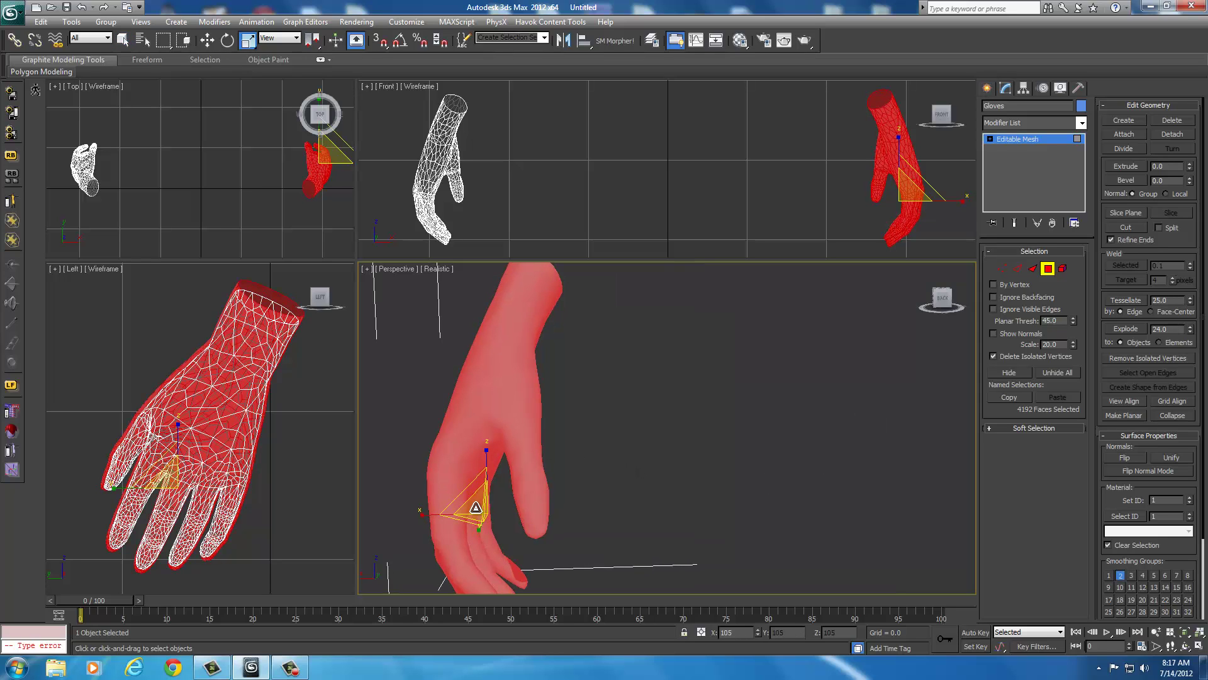
# Select the other glove's faces and enlarge them slightly to about 103%
pyautogui.keyDown('alt'); pyautogui.moveTo(713, 471); pyautogui.dragTo(599, 453, button='middle'); pyautogui.keyUp('alt')
pyautogui.scroll(-2, 604, 454)
pyautogui.moveTo(606, 310); pyautogui.dragTo(772, 598)
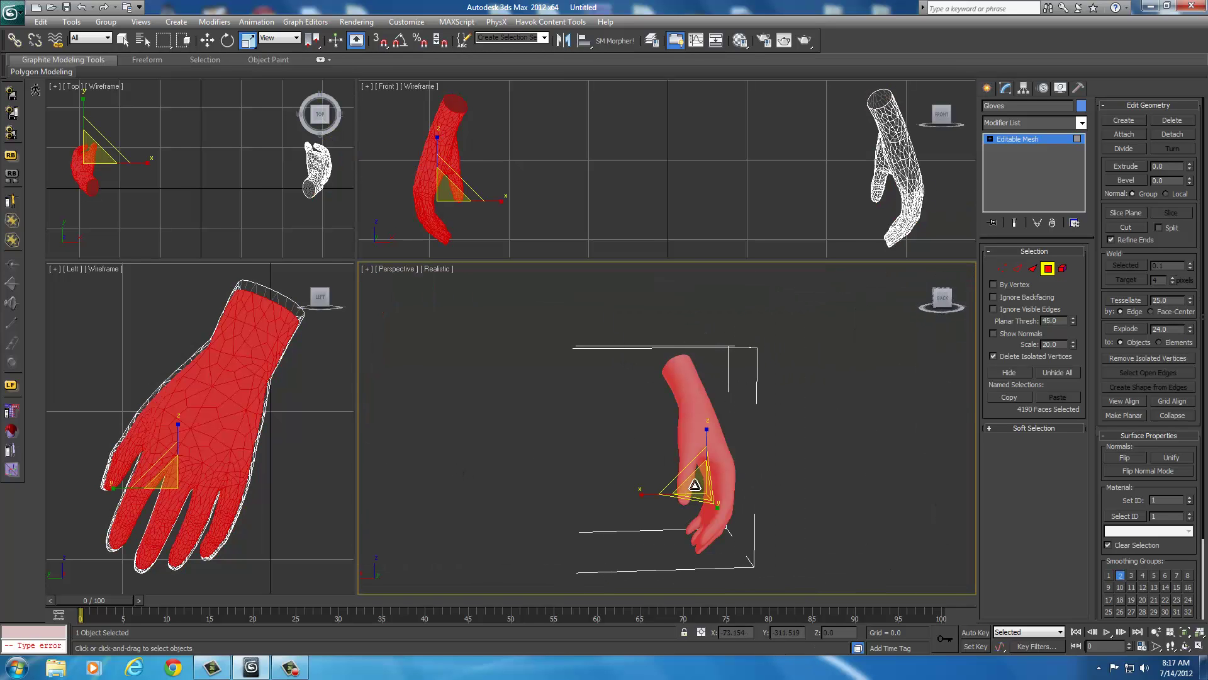
pyautogui.scroll(2, 695, 487)
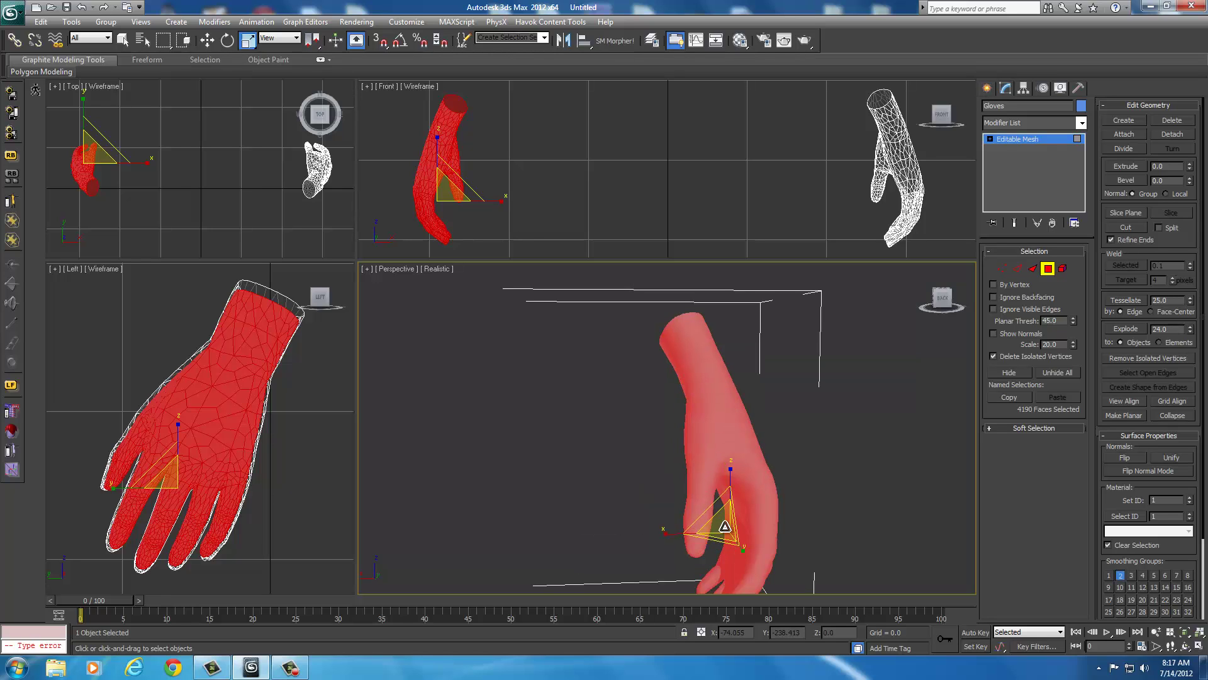
pyautogui.moveTo(725, 526); pyautogui.dragTo(724, 524)
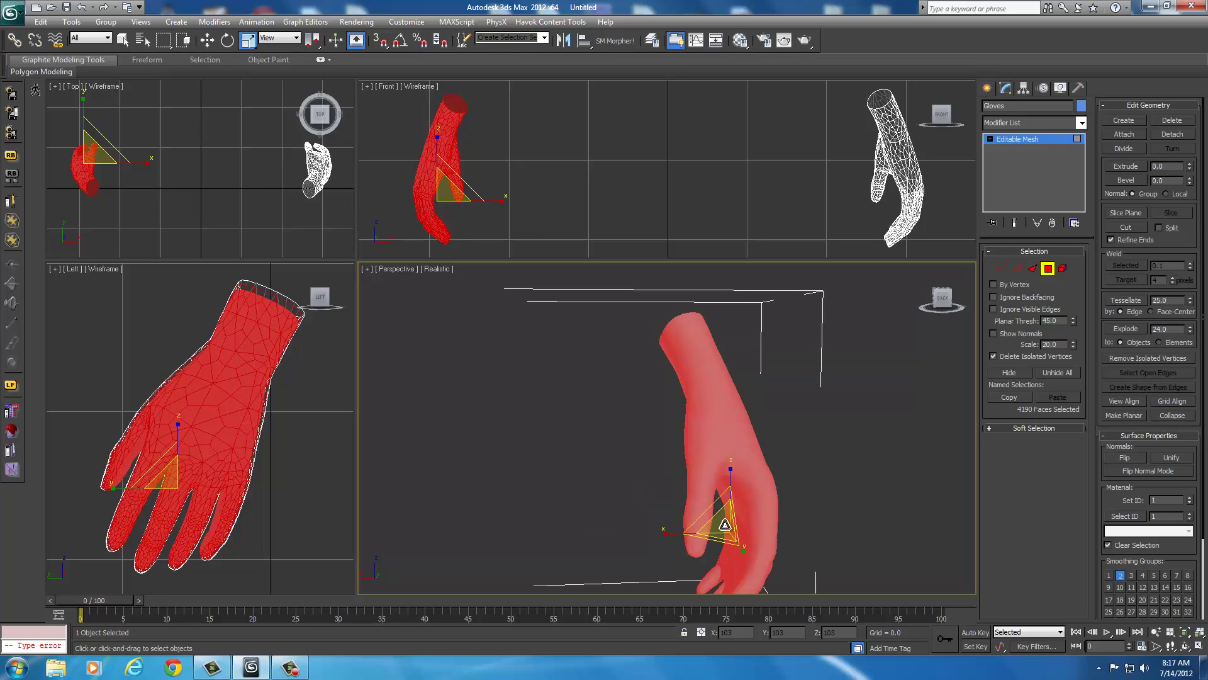
pyautogui.click(568, 459)
pyautogui.moveTo(569, 459); pyautogui.dragTo(701, 472, button='middle')
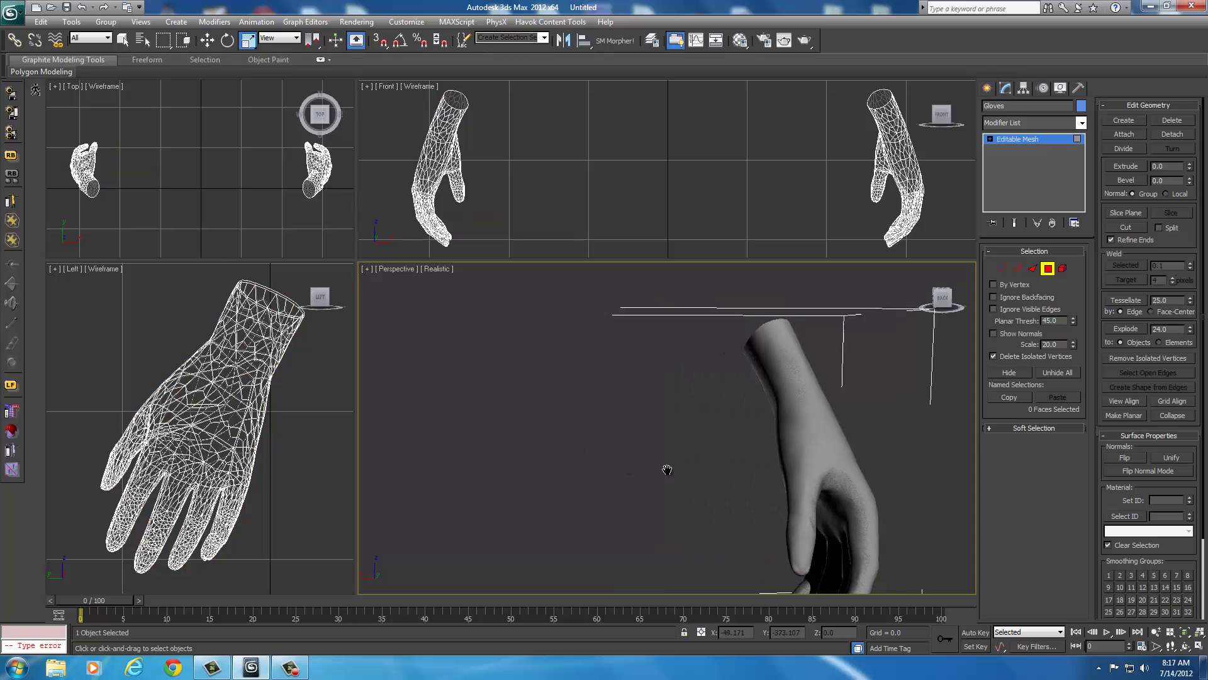
pyautogui.scroll(-3, 696, 459)
pyautogui.scroll(6, 629, 488)
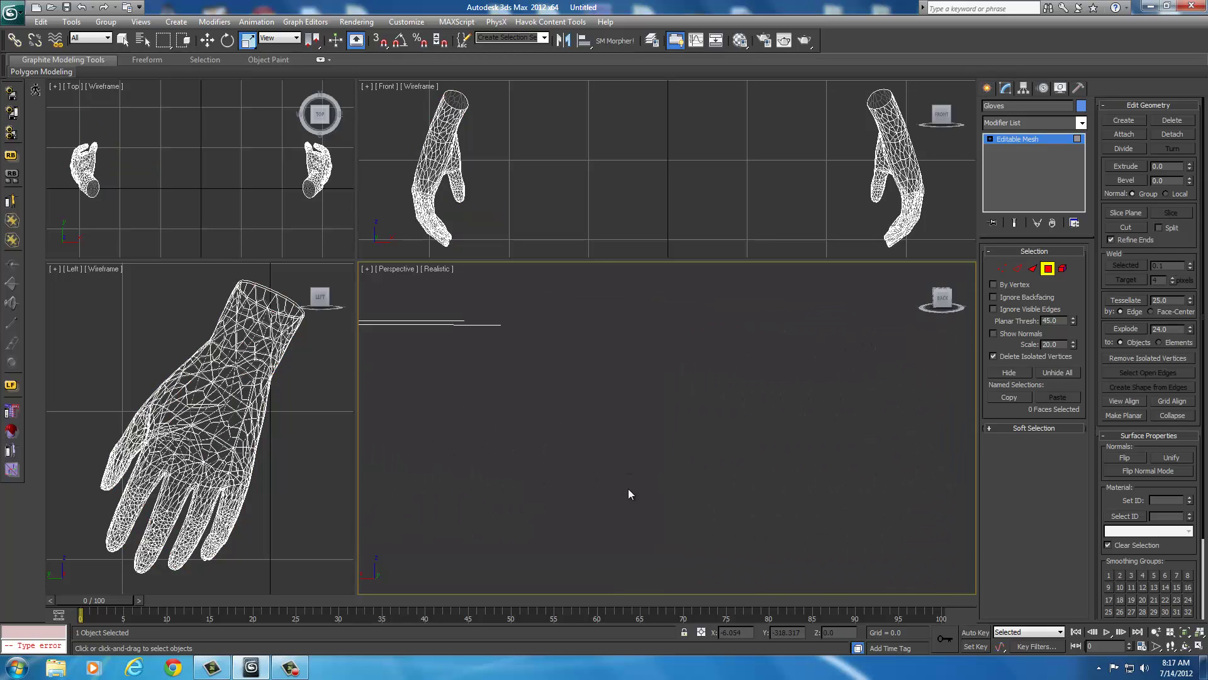
pyautogui.scroll(-4, 628, 488)
pyautogui.scroll(6, 677, 499)
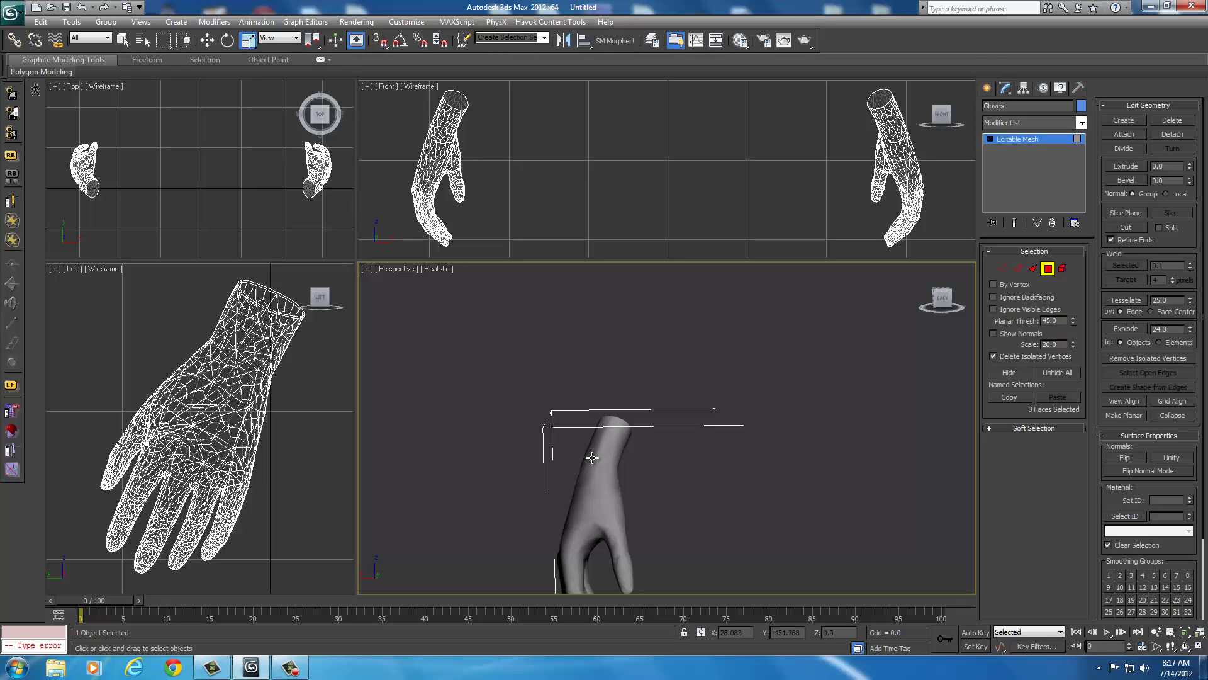
pyautogui.moveTo(715, 461); pyautogui.dragTo(628, 389, button='middle')
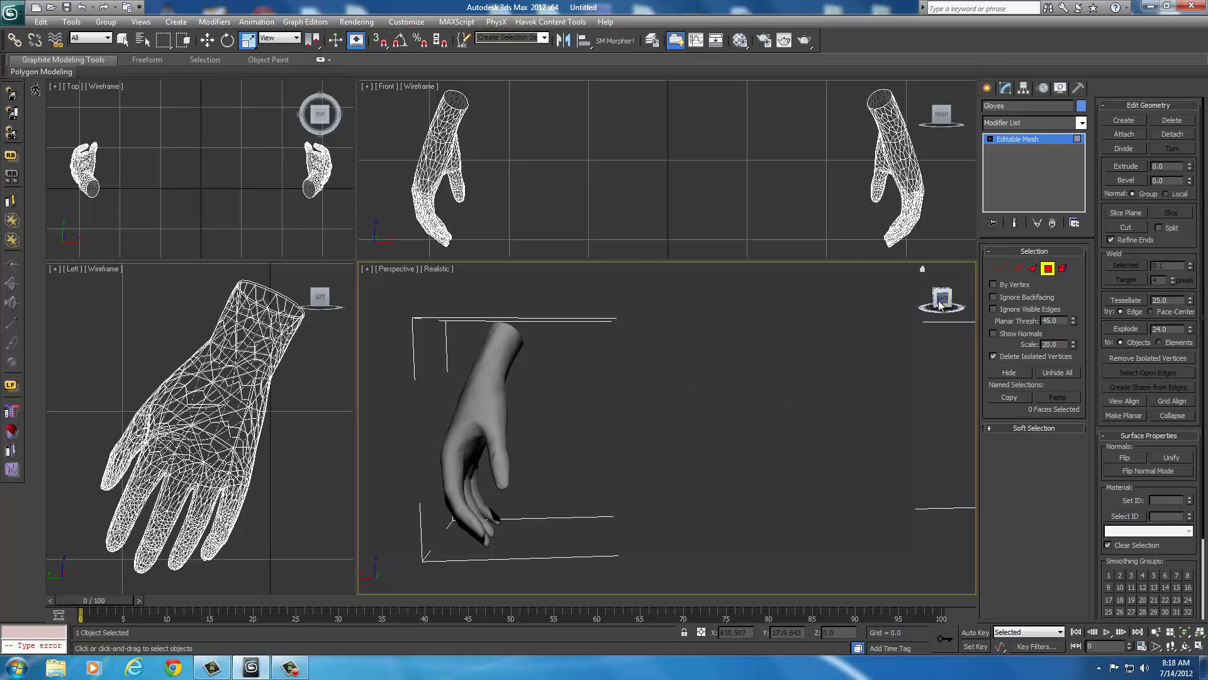
pyautogui.moveTo(948, 306); pyautogui.dragTo(931, 312)
pyautogui.moveTo(828, 377); pyautogui.dragTo(804, 350, button='middle')
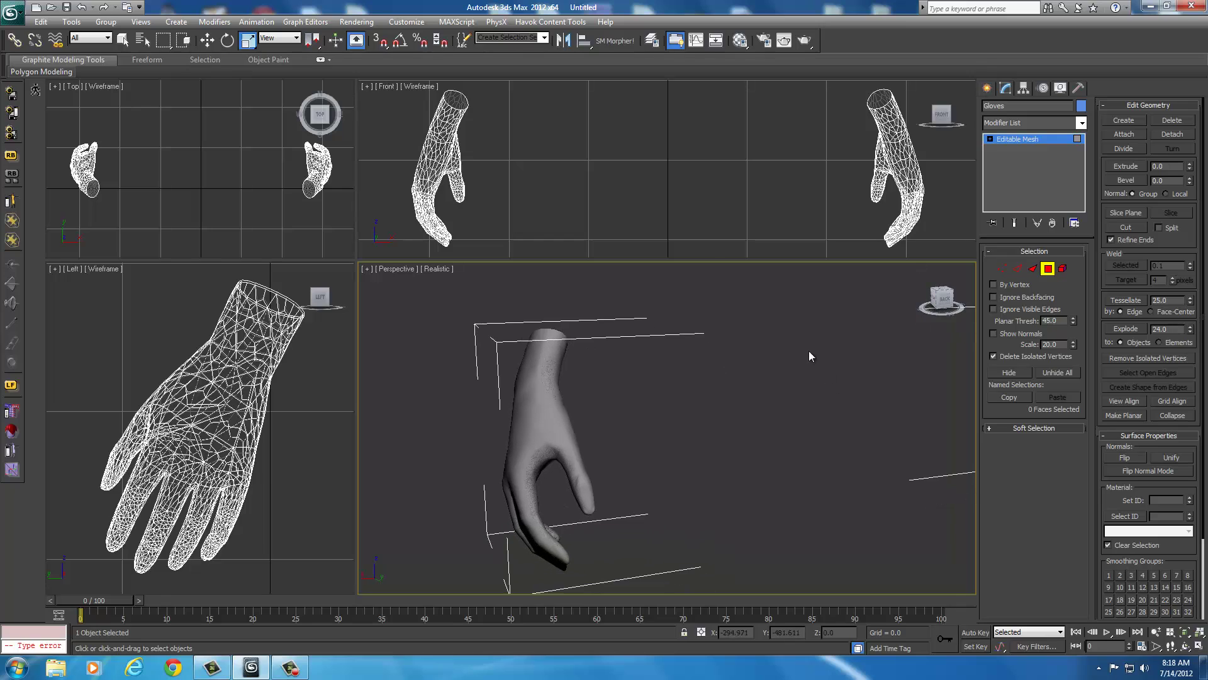
# Unhide all objects and inspect the glove's fingers against the skeleton bones
pyautogui.rightClick(545, 398)
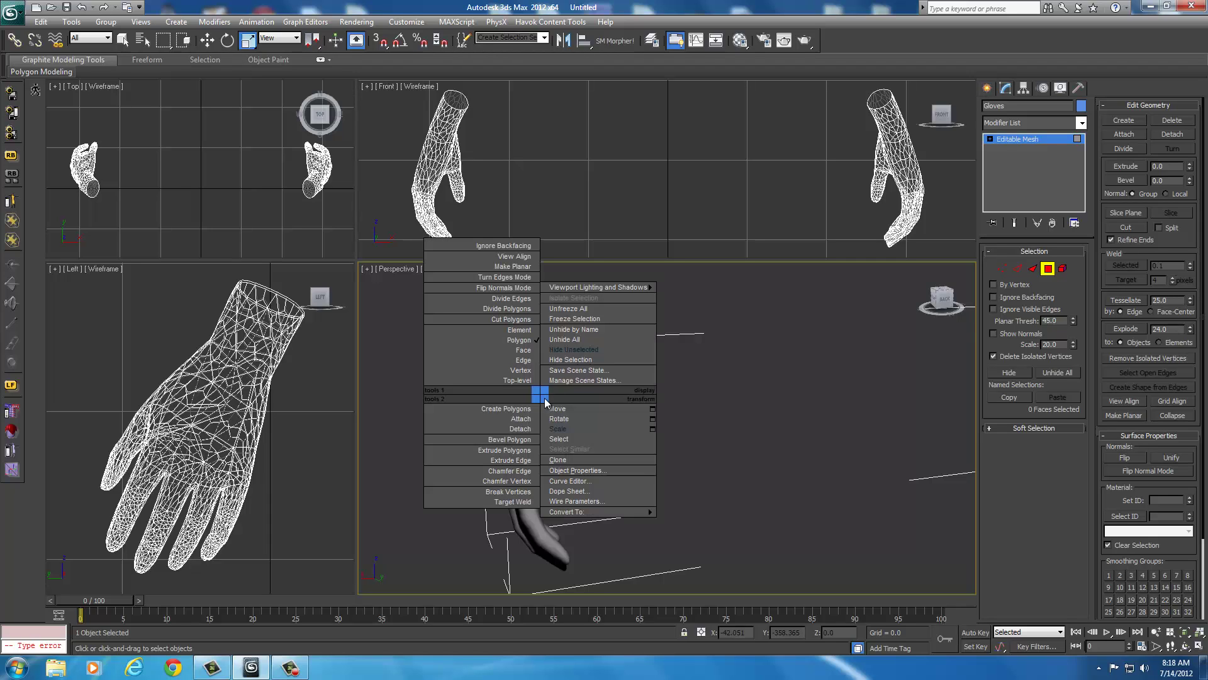
pyautogui.click(572, 341)
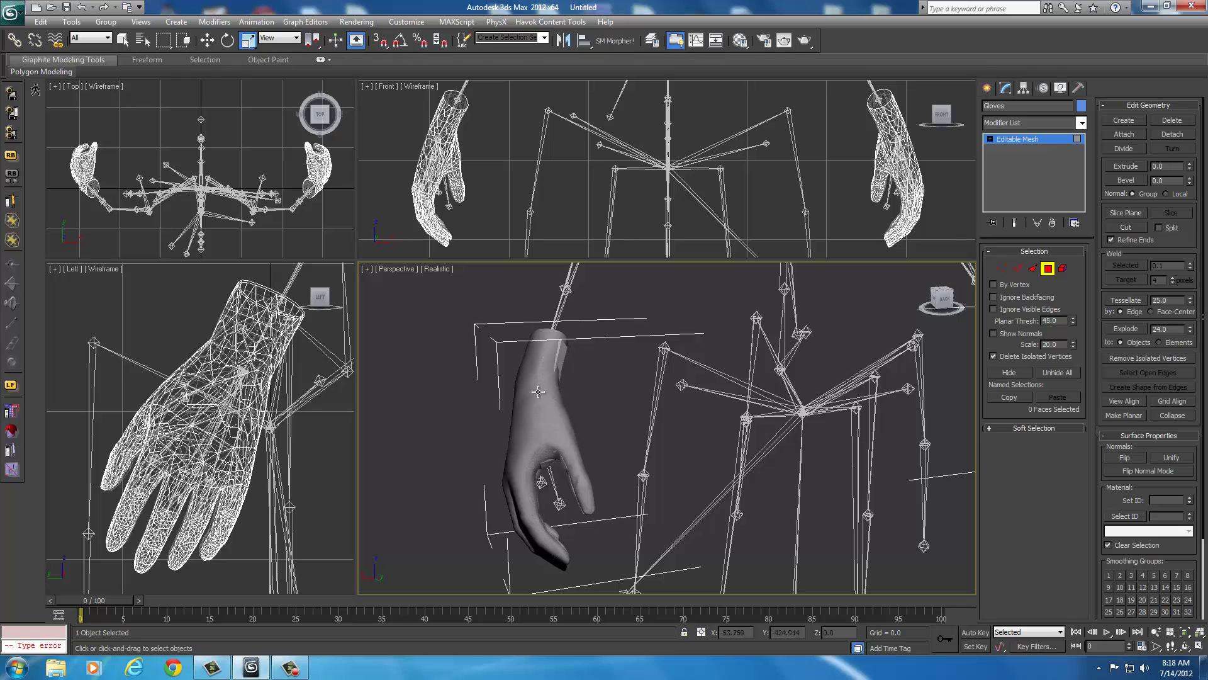
pyautogui.click(941, 298)
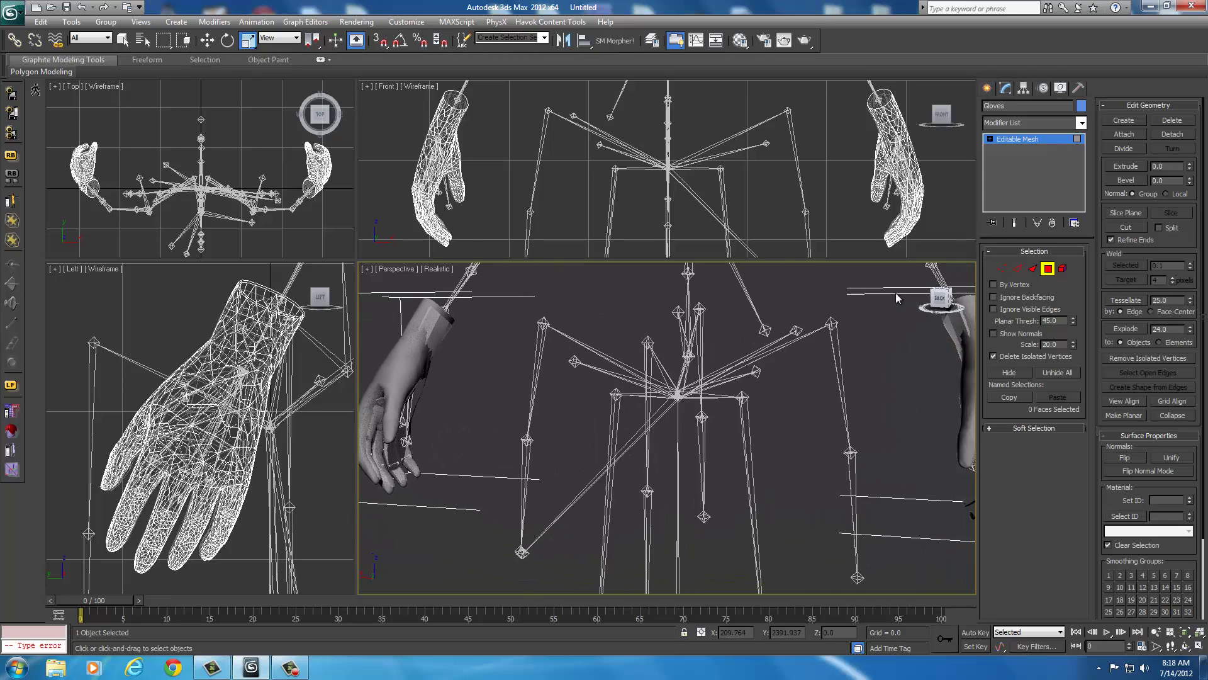
pyautogui.moveTo(894, 288); pyautogui.dragTo(666, 406, button='middle')
pyautogui.scroll(2, 715, 453)
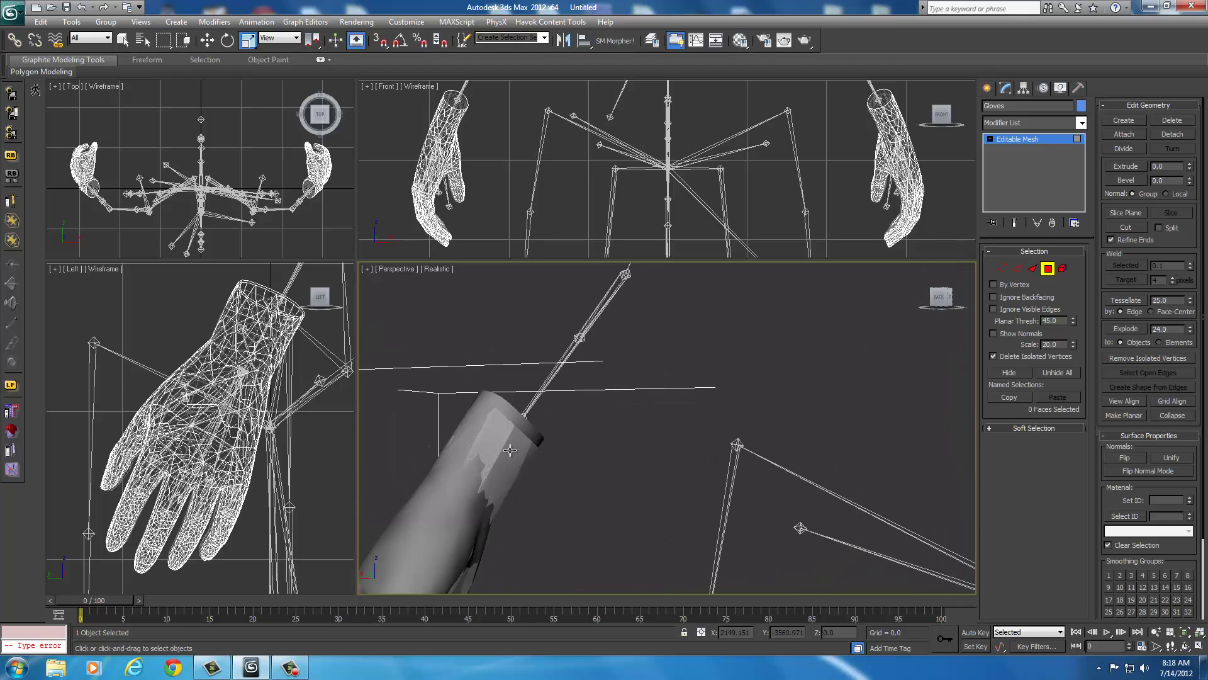
pyautogui.moveTo(506, 445); pyautogui.dragTo(729, 340, button='middle')
pyautogui.scroll(-2, 729, 340)
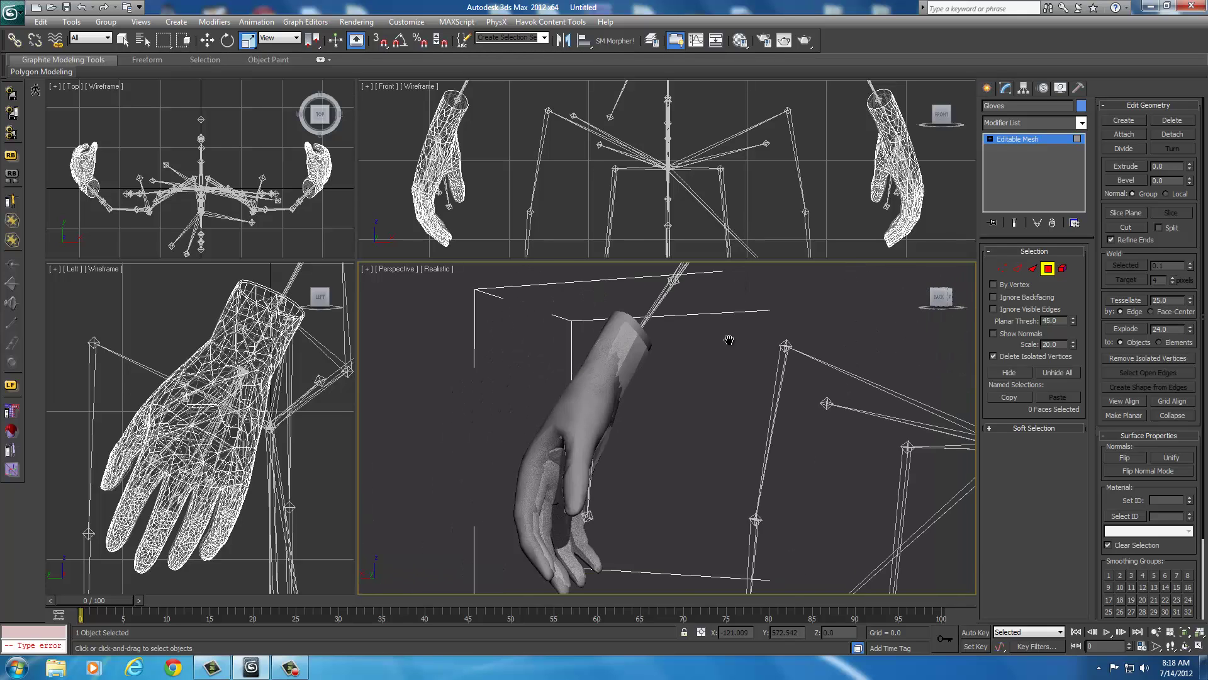
# Undo back to the hidden bones, then exit Face level and Unhide All again
pyautogui.hotkey('alt', 'q')
pyautogui.hotkey('ctrl', 'a')
pyautogui.hotkey('ctrl', 'd')
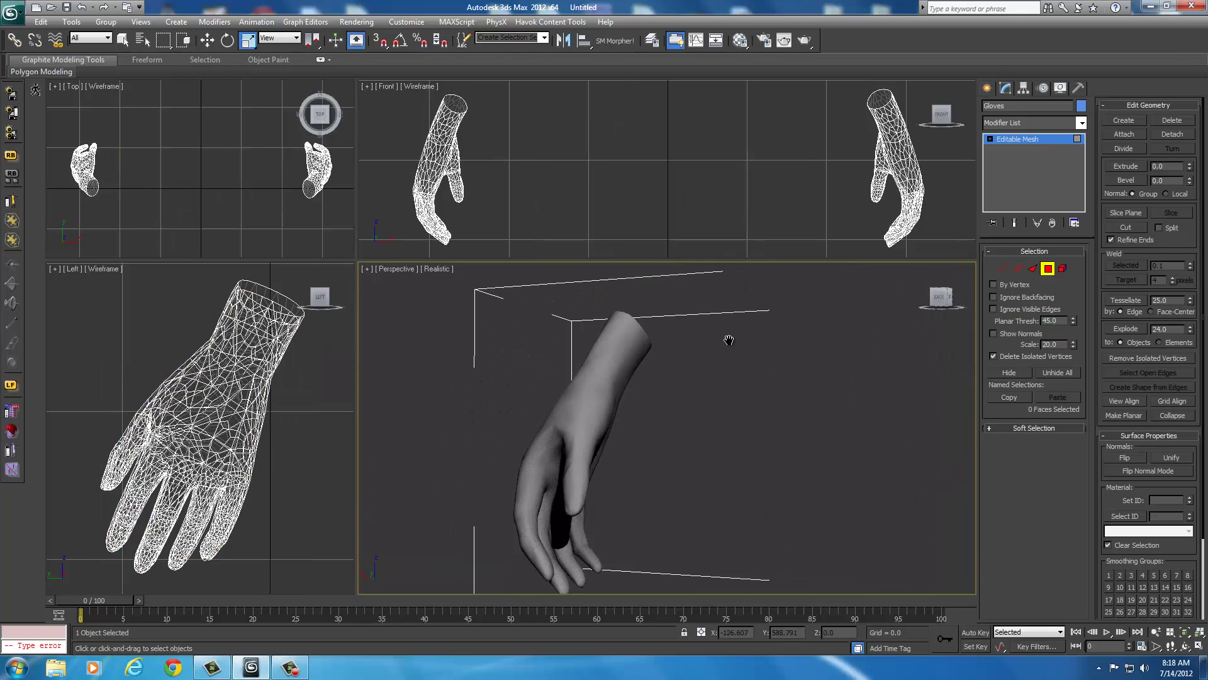
pyautogui.hotkey('ctrl', 'a')
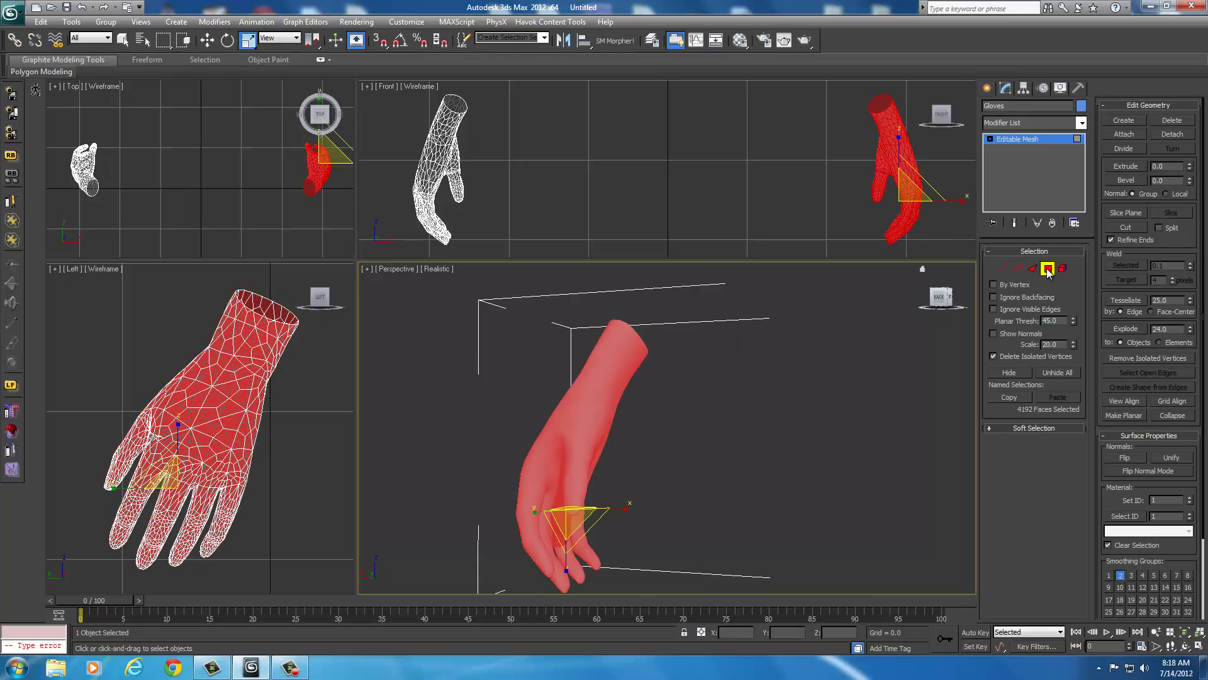
pyautogui.click(1047, 268)
pyautogui.rightClick(754, 379)
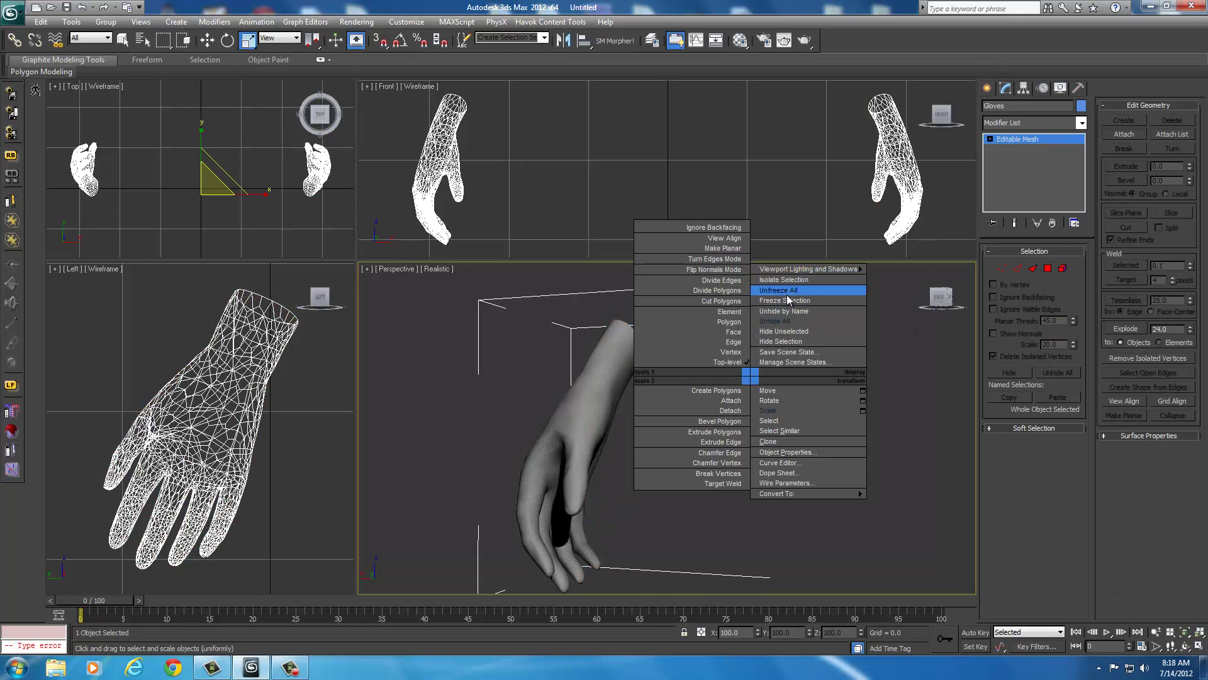
pyautogui.click(786, 321)
pyautogui.scroll(4, 676, 397)
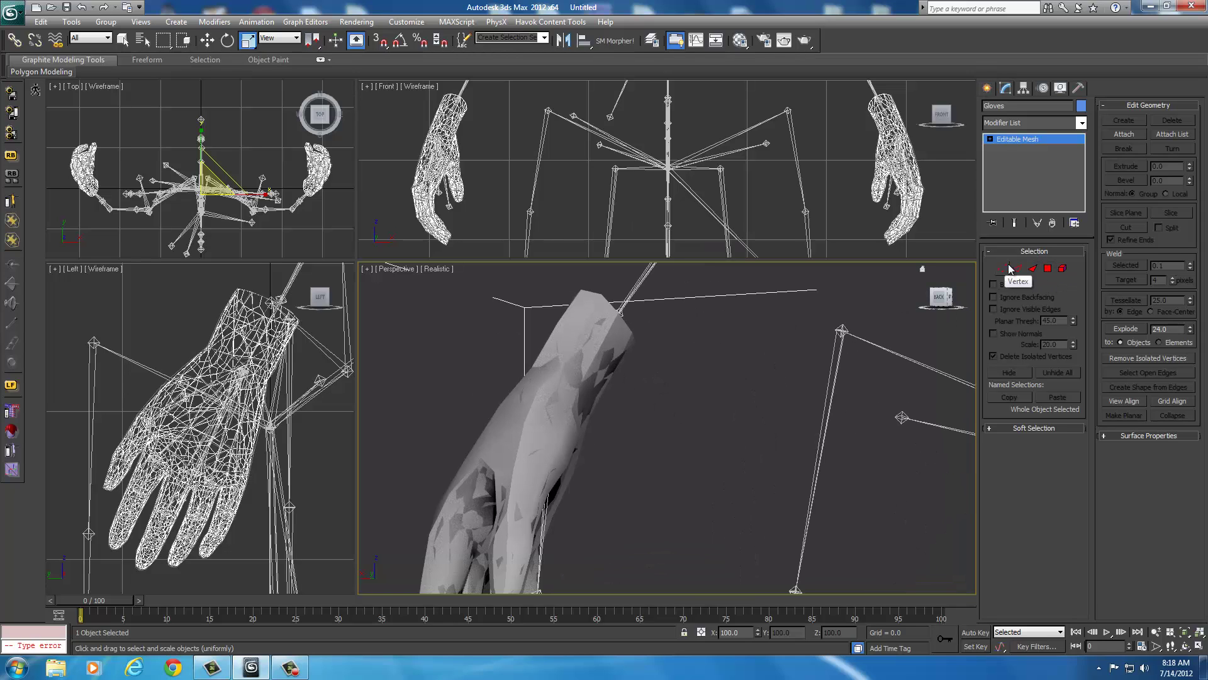
# Stack a Smooth modifier, then a Skin Wrap modifier, onto the Gloves mesh
pyautogui.click(1082, 124)
pyautogui.scroll(-10, 1026, 384)
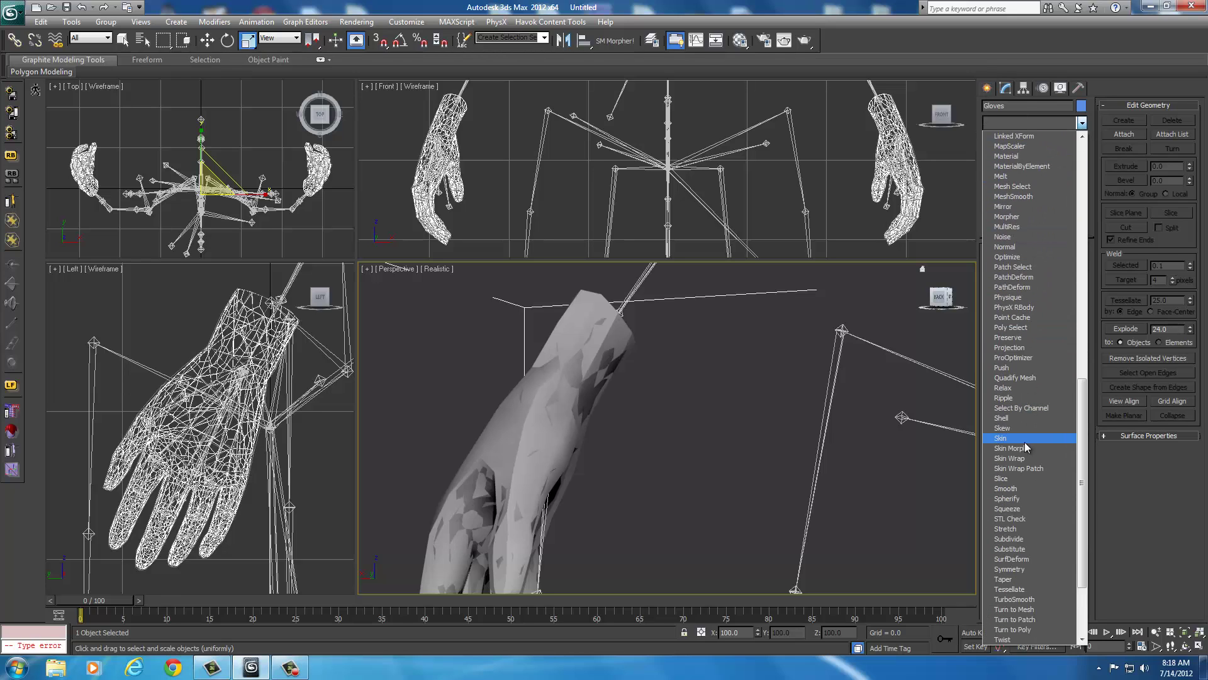
pyautogui.click(1007, 488)
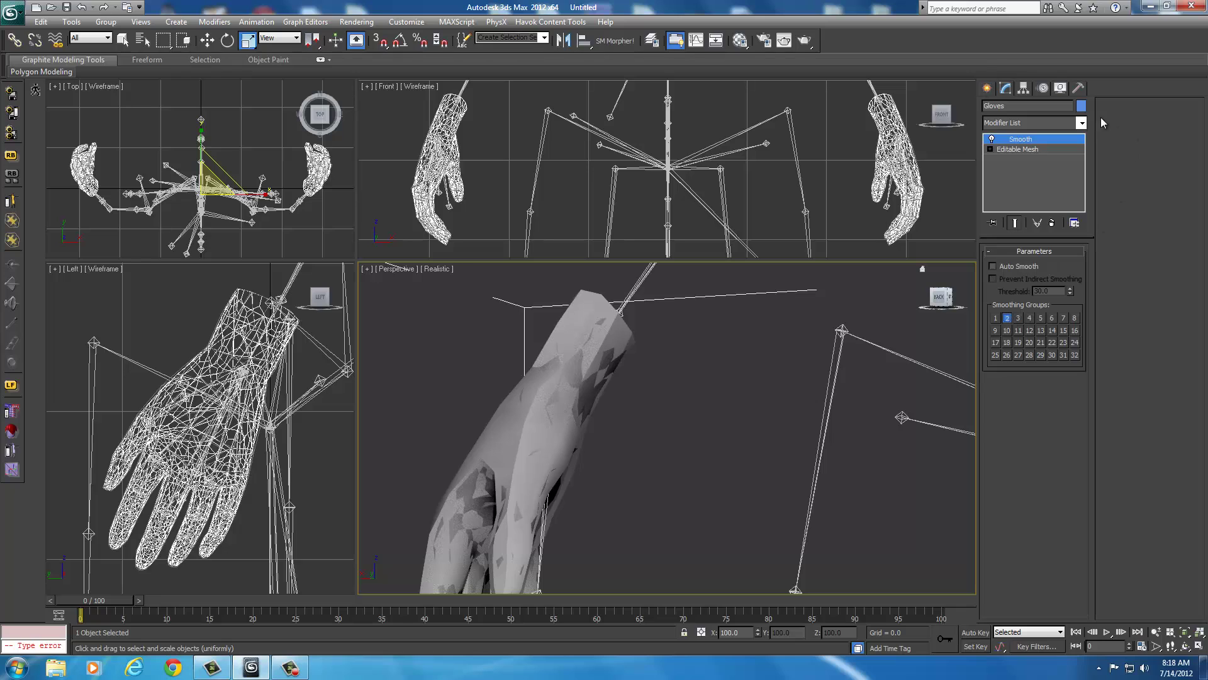
pyautogui.click(1081, 124)
pyautogui.scroll(-5, 1062, 460)
pyautogui.scroll(-15, 1062, 460)
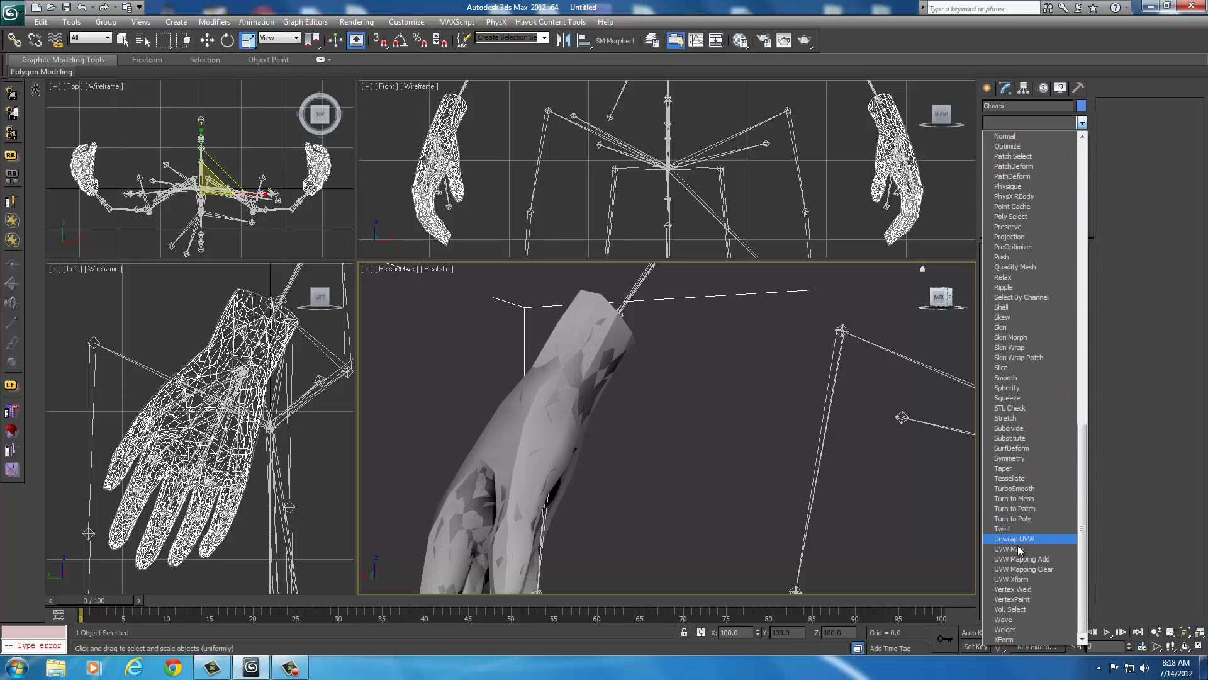
pyautogui.click(1010, 347)
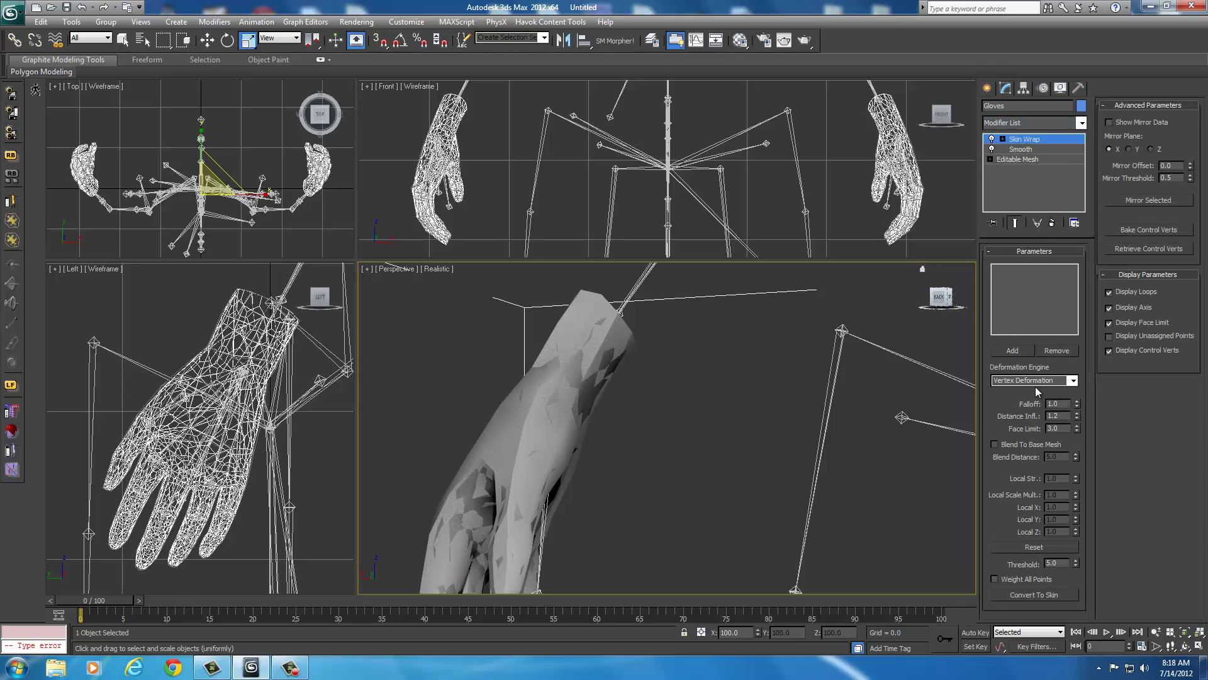
# Set the Skin Wrap deformation engine to Face Deformation with Weight All Points on
pyautogui.click(1072, 381)
pyautogui.click(1022, 386)
pyautogui.click(1004, 580)
# Unfreeze all objects and add HandFemale3rd as the Skin Wrap control object
pyautogui.click(1012, 351)
pyautogui.rightClick(721, 418)
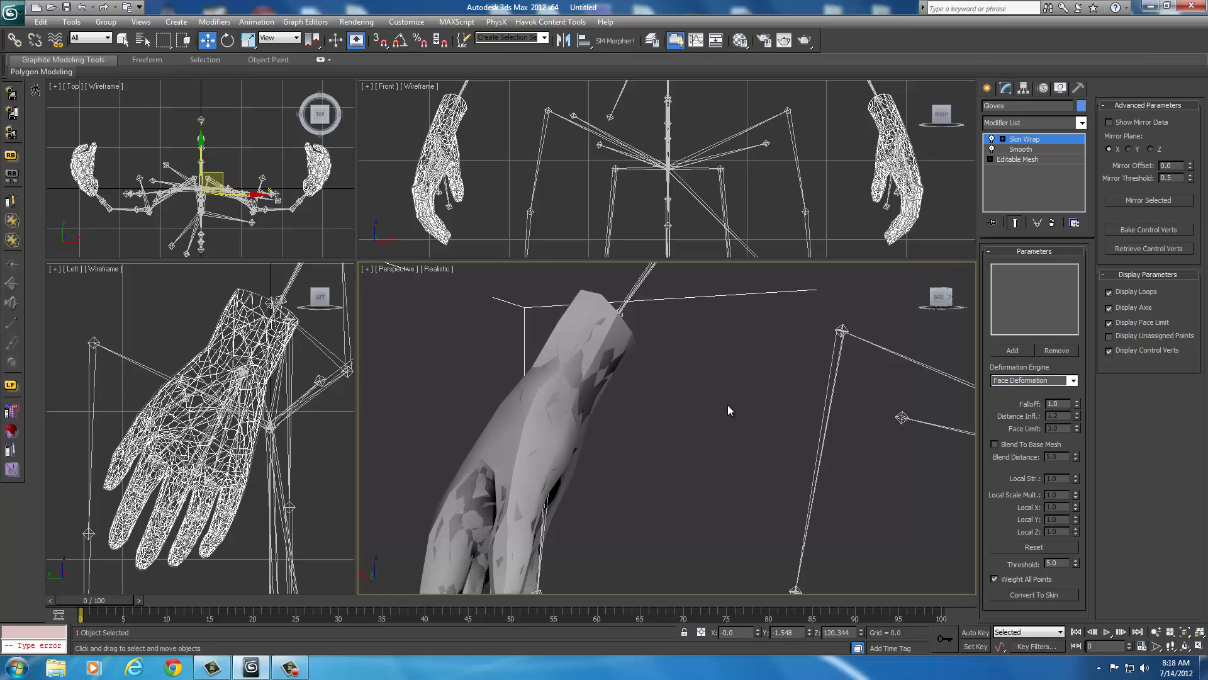
pyautogui.rightClick(727, 405)
pyautogui.click(749, 316)
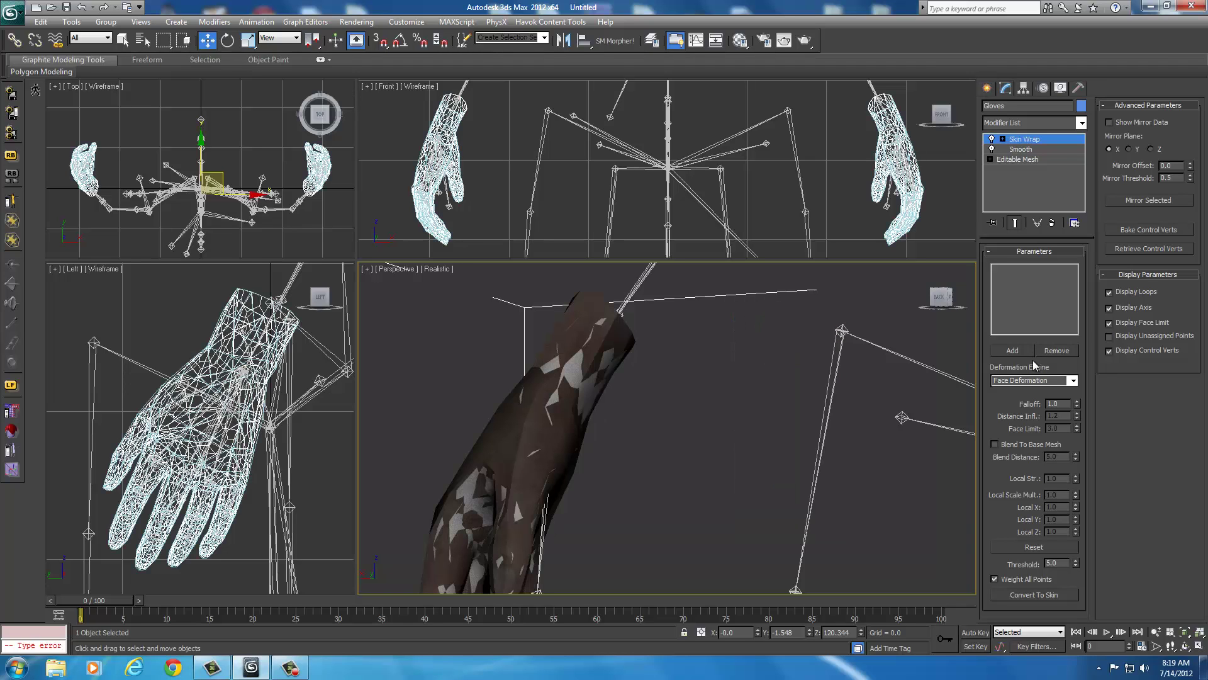
pyautogui.click(1012, 350)
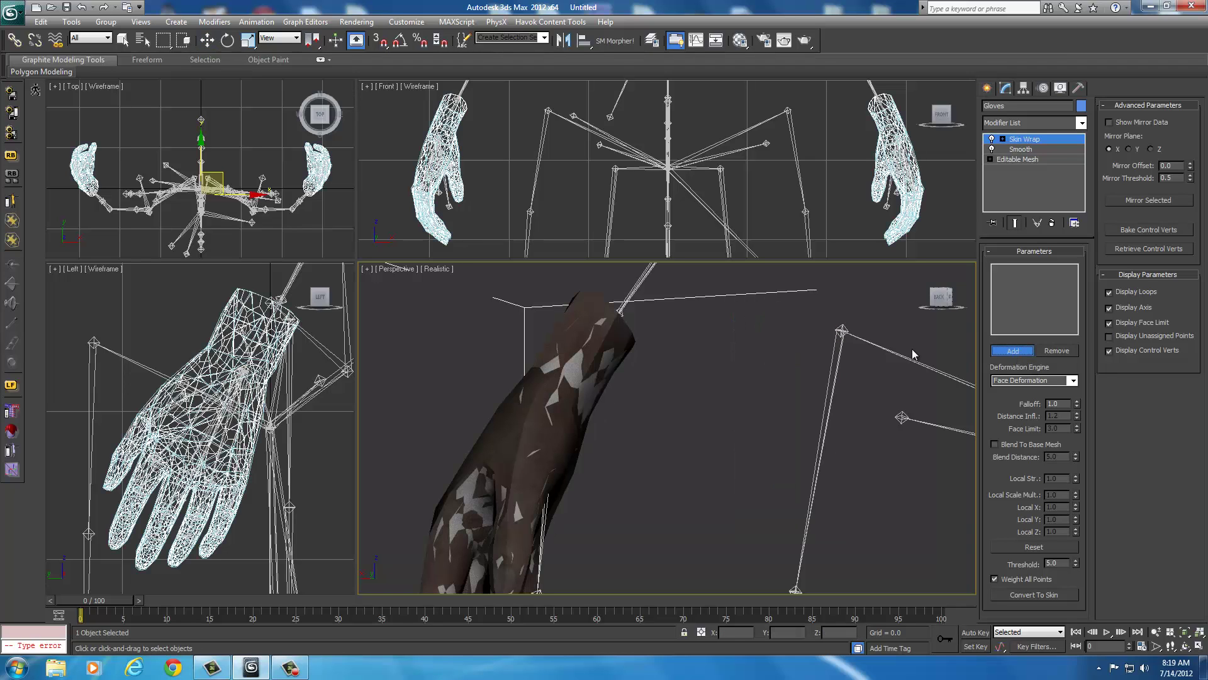
pyautogui.click(583, 316)
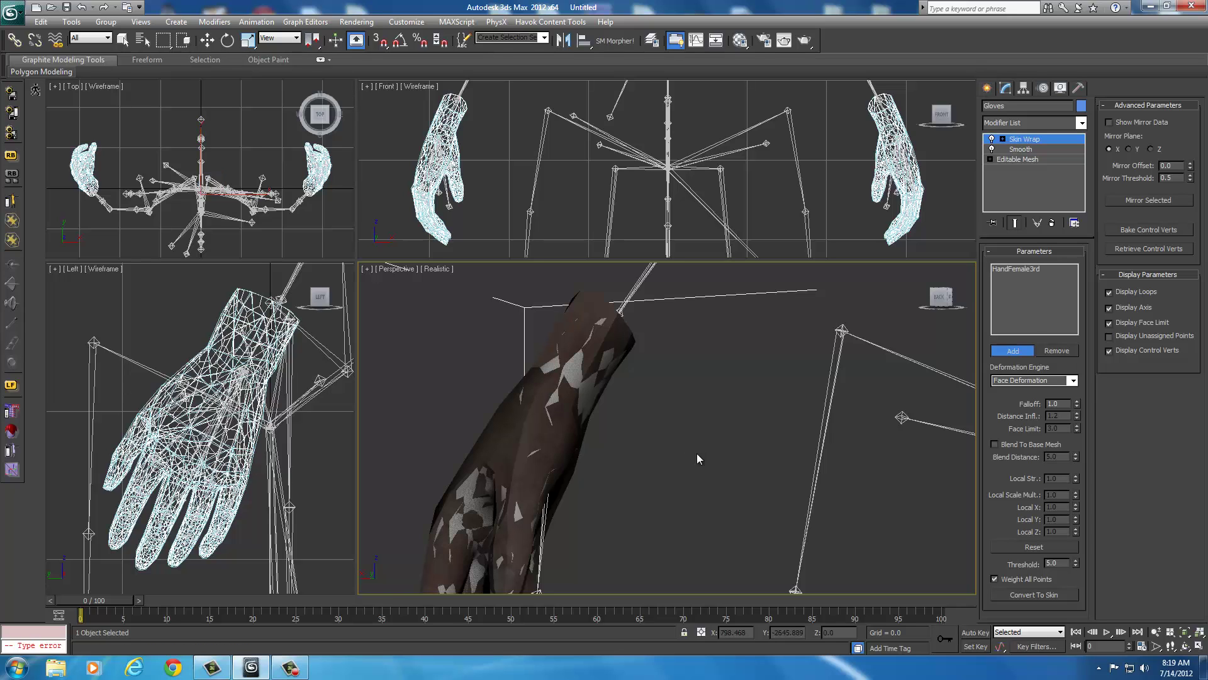
pyautogui.moveTo(701, 454); pyautogui.dragTo(673, 435, button='middle')
pyautogui.scroll(-5, 673, 434)
pyautogui.scroll(2, 674, 435)
pyautogui.scroll(-1, 969, 379)
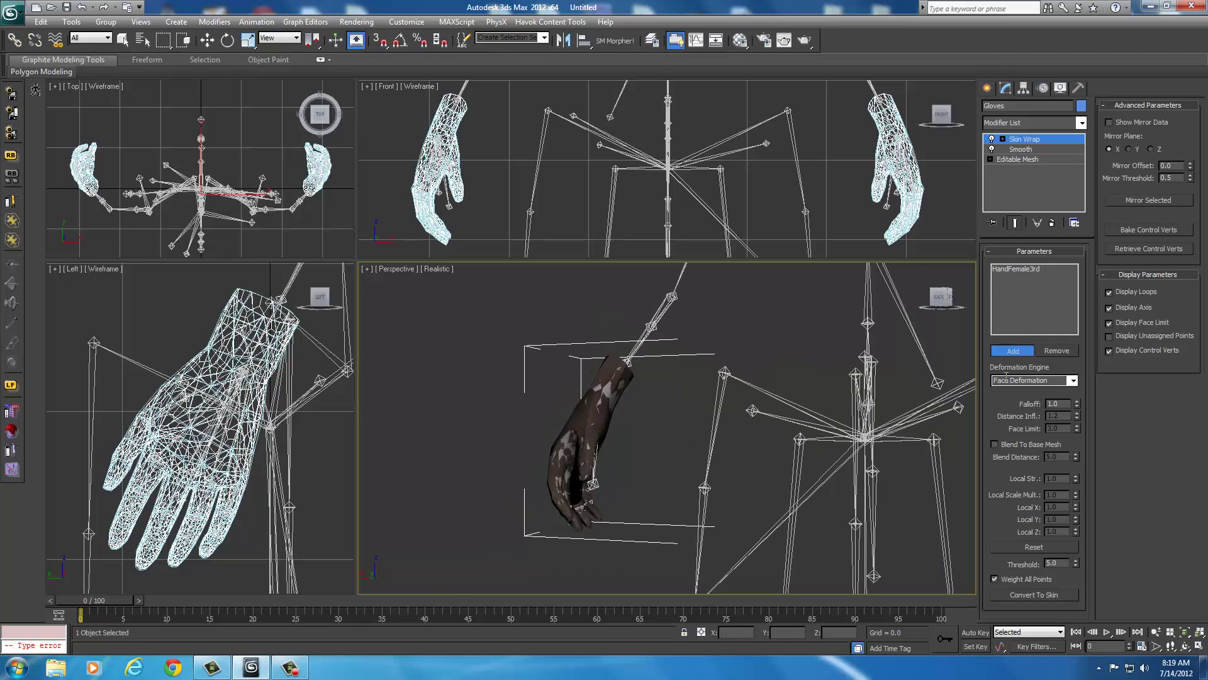
# Convert the Skin Wrap into a Skin modifier and delete the Skin Wrap from the stack
pyautogui.click(1014, 595)
pyautogui.click(1022, 150)
pyautogui.rightClick(1022, 149)
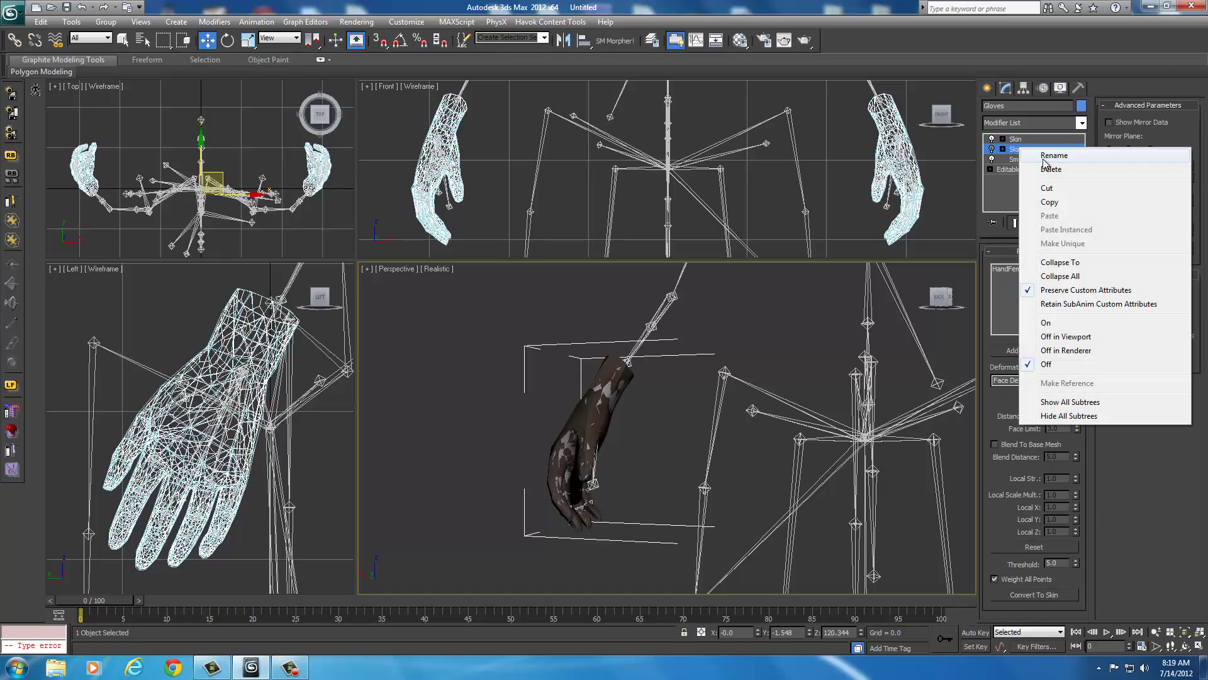
pyautogui.click(1032, 154)
# Add a BSDismemberSkin Modifier and assign all glove faces to Skyrim Hands 1
pyautogui.click(1081, 123)
pyautogui.click(1031, 388)
pyautogui.scroll(-10, 810, 406)
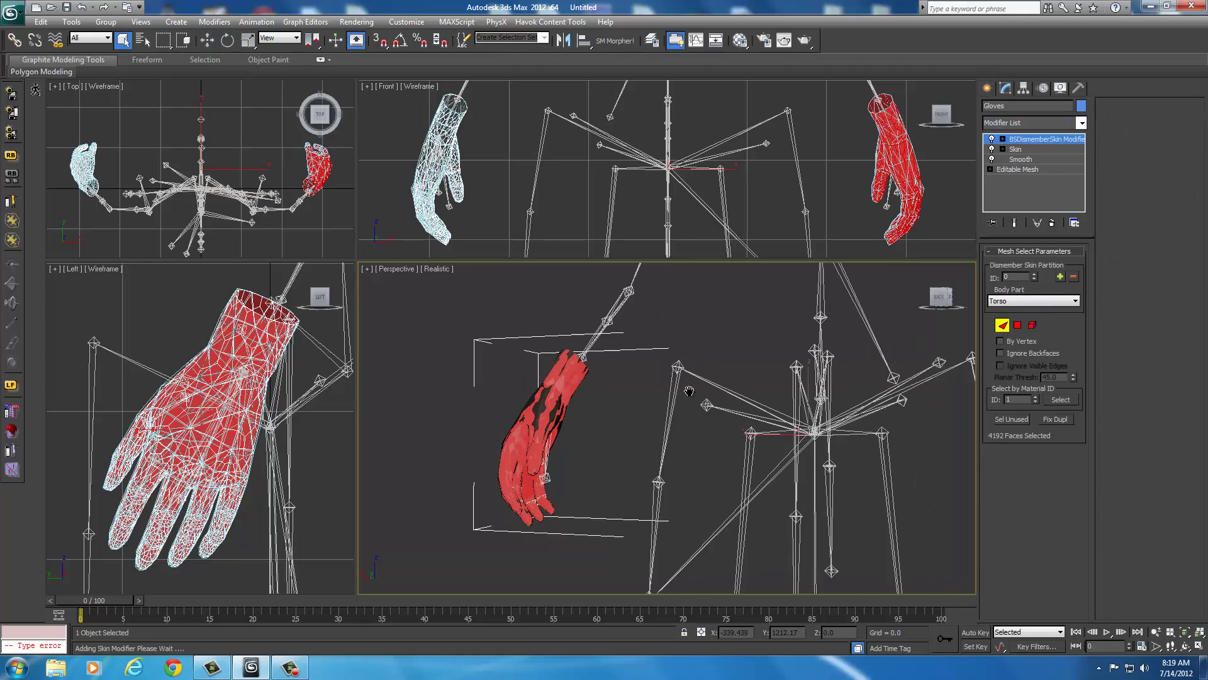
pyautogui.moveTo(561, 342); pyautogui.dragTo(782, 499)
pyautogui.scroll(10, 820, 443)
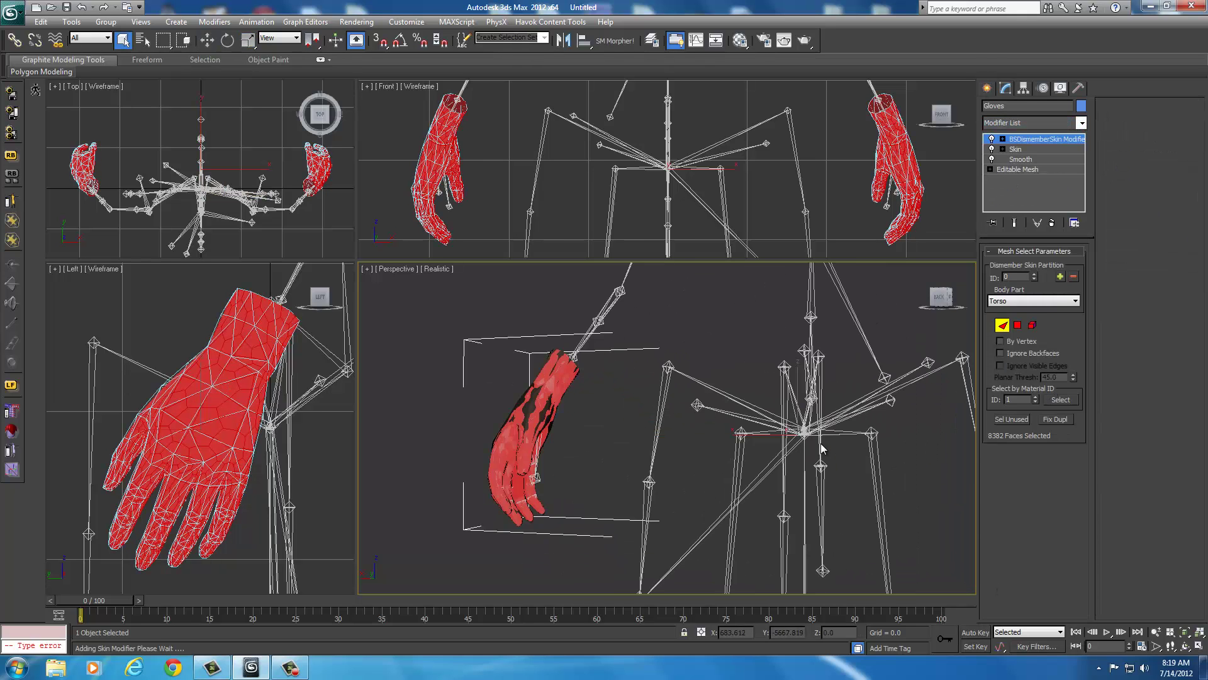
pyautogui.click(1034, 301)
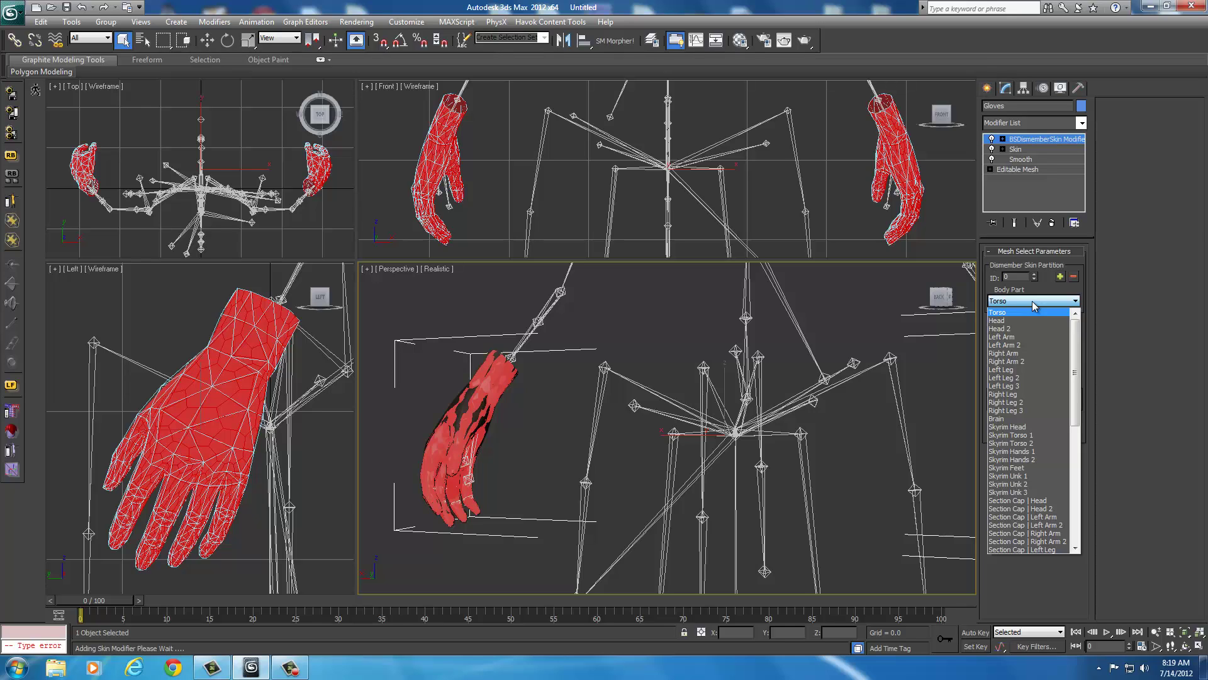
pyautogui.click(1015, 452)
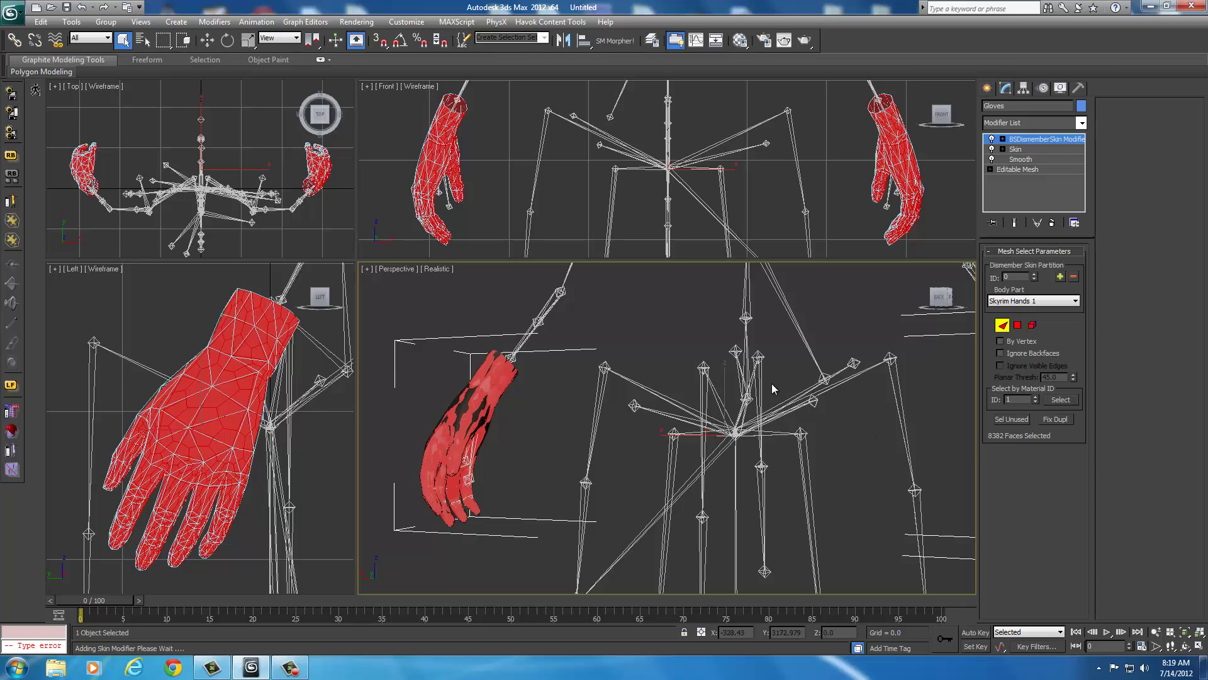
# Clear the face selection and confirm the body part remains Skyrim Hands 1
pyautogui.moveTo(609, 410); pyautogui.dragTo(612, 448, button='middle')
pyautogui.click(569, 447)
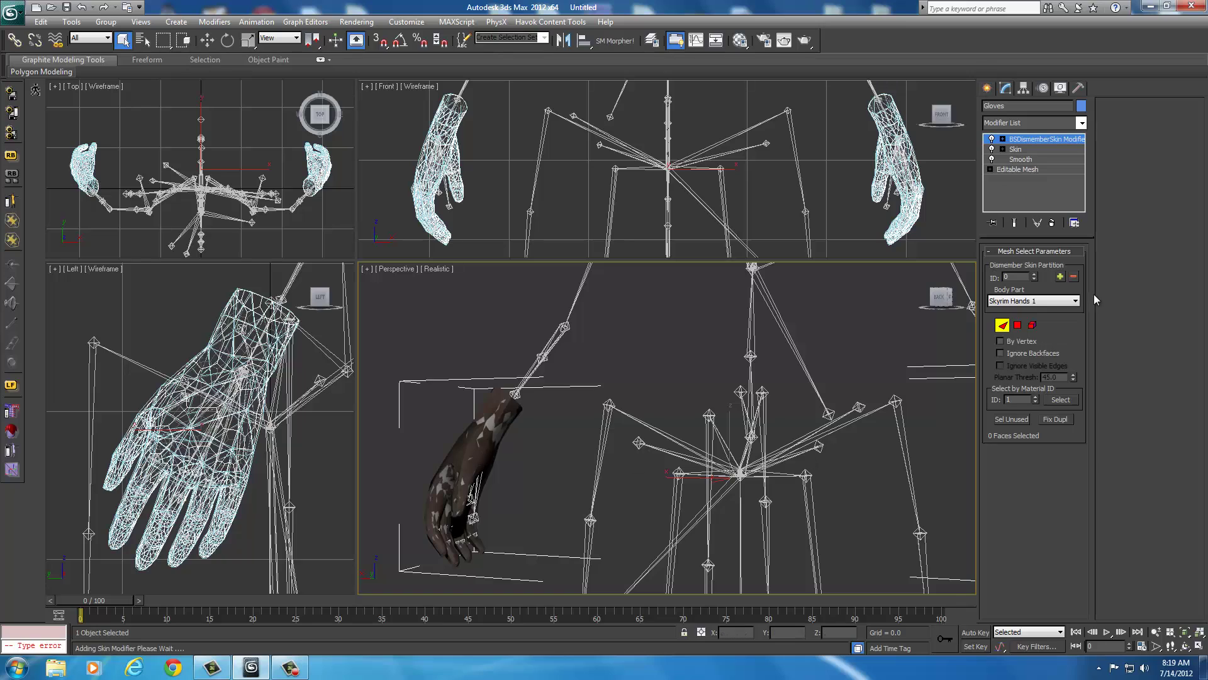
pyautogui.click(1075, 301)
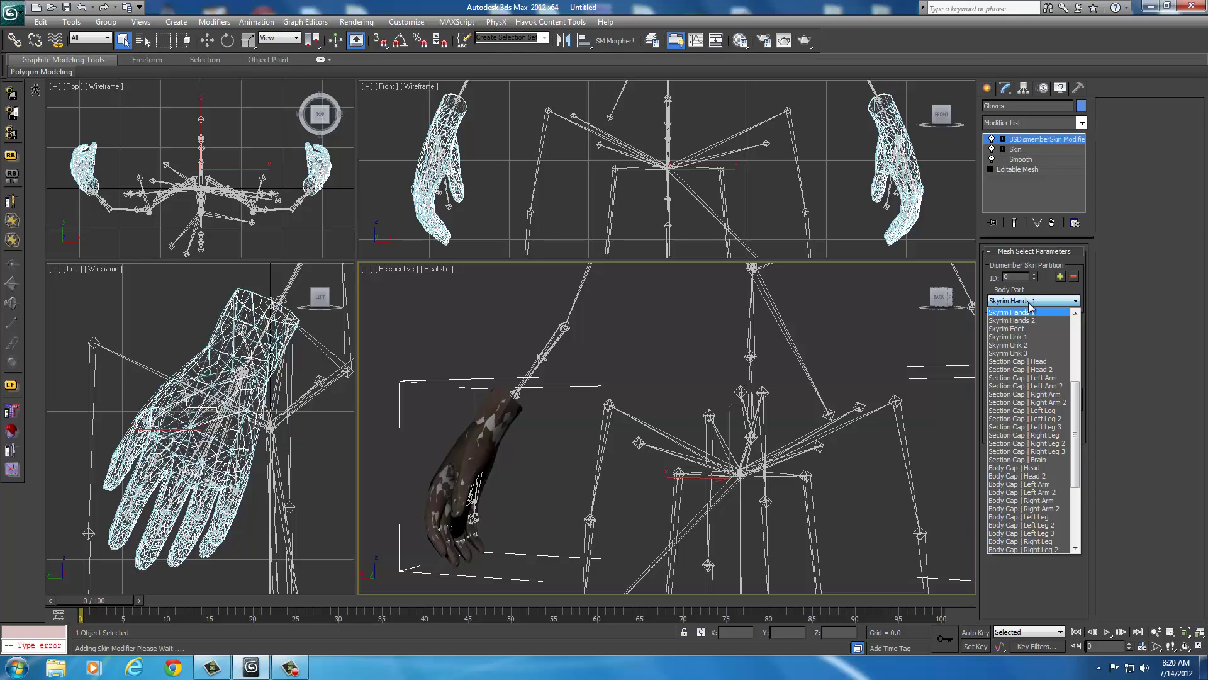
pyautogui.click(1028, 311)
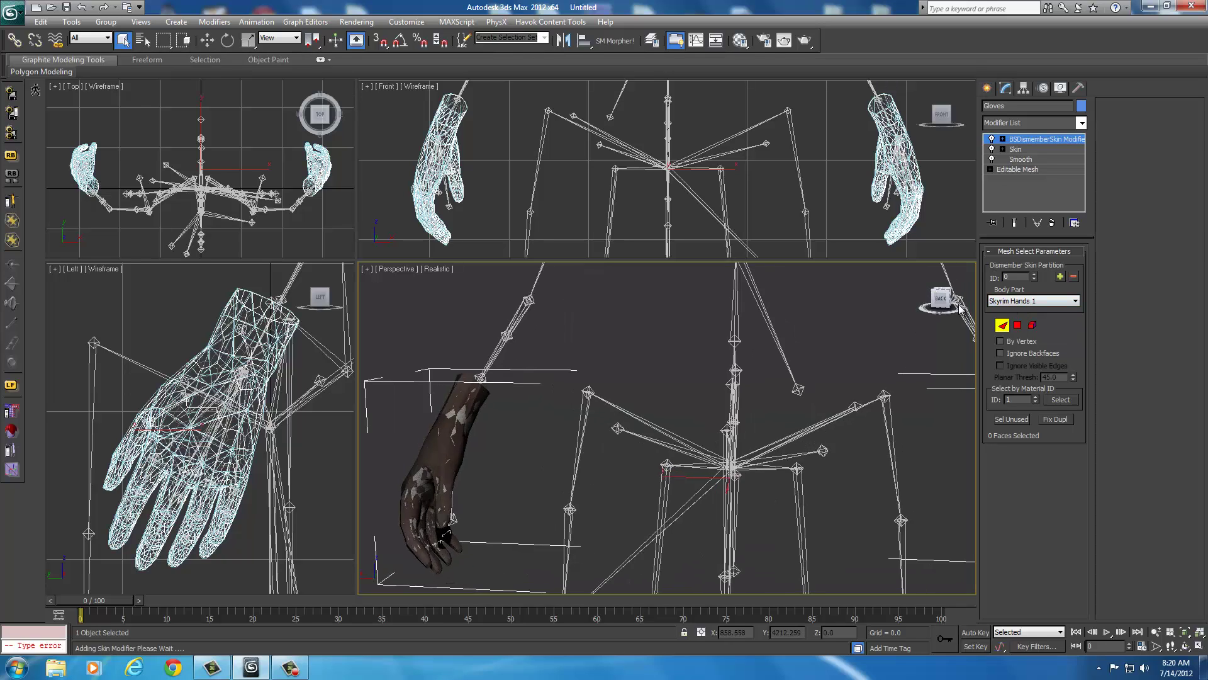
pyautogui.moveTo(961, 308); pyautogui.dragTo(973, 310)
pyautogui.moveTo(690, 431); pyautogui.dragTo(775, 400, button='middle')
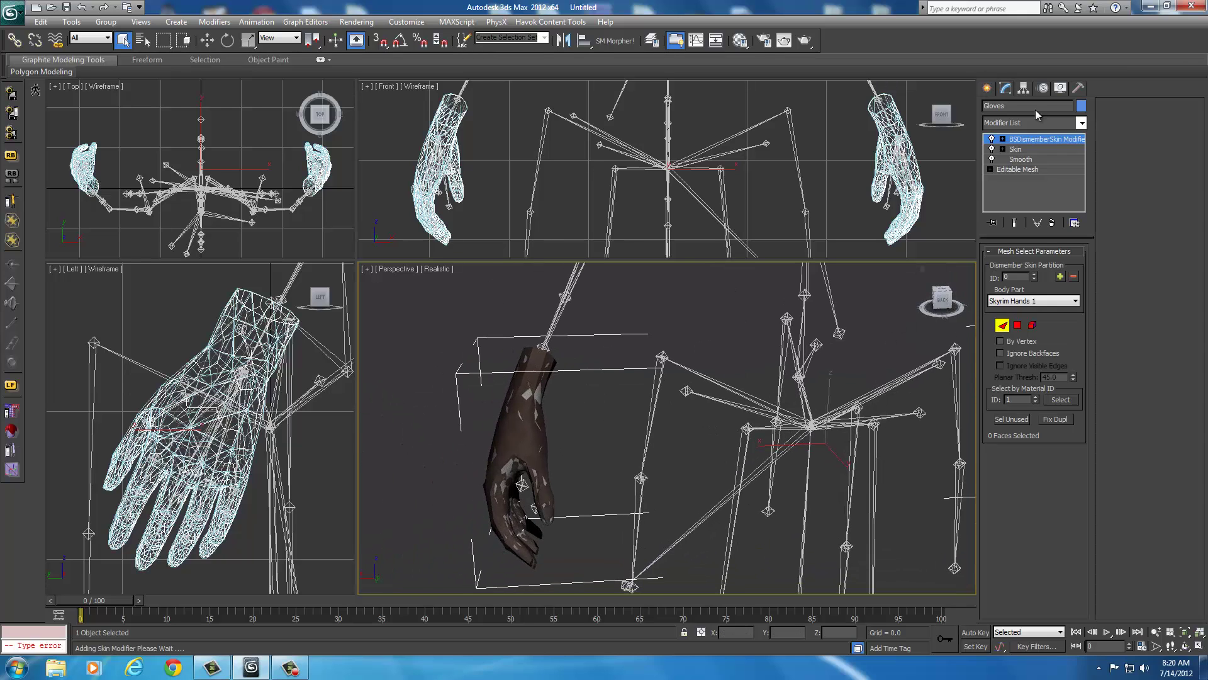
# Draw a Standard Primitives cylinder on the grid near the character's feet
pyautogui.click(987, 88)
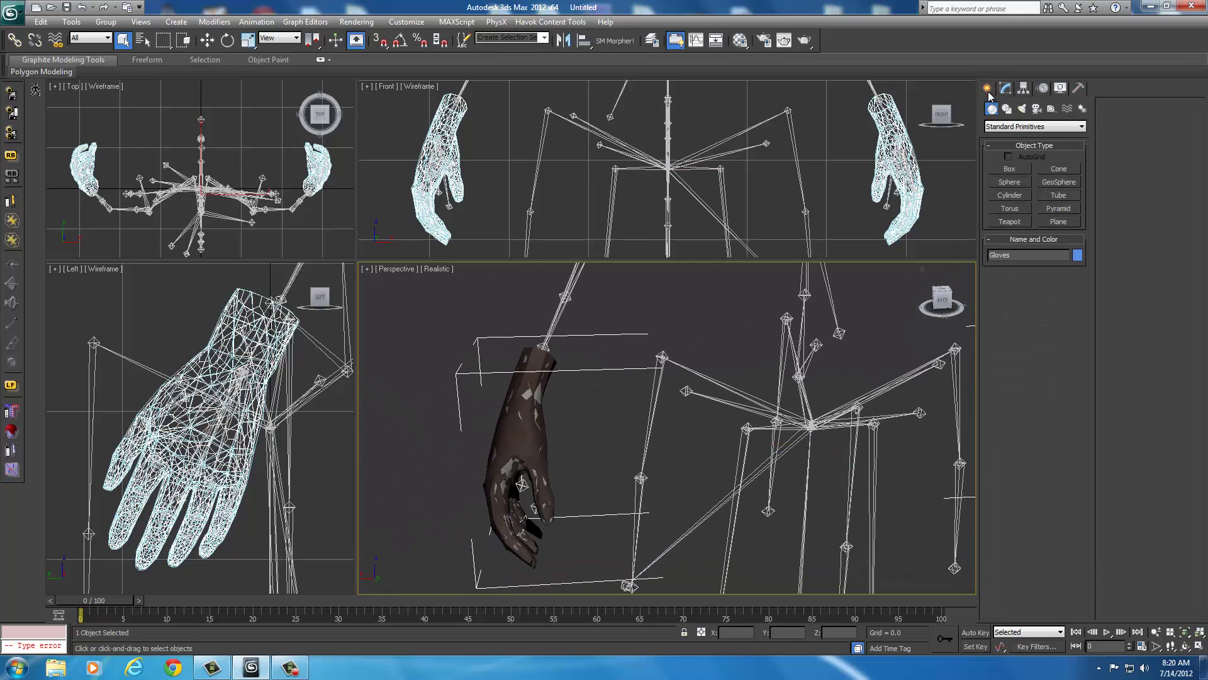
pyautogui.click(1010, 195)
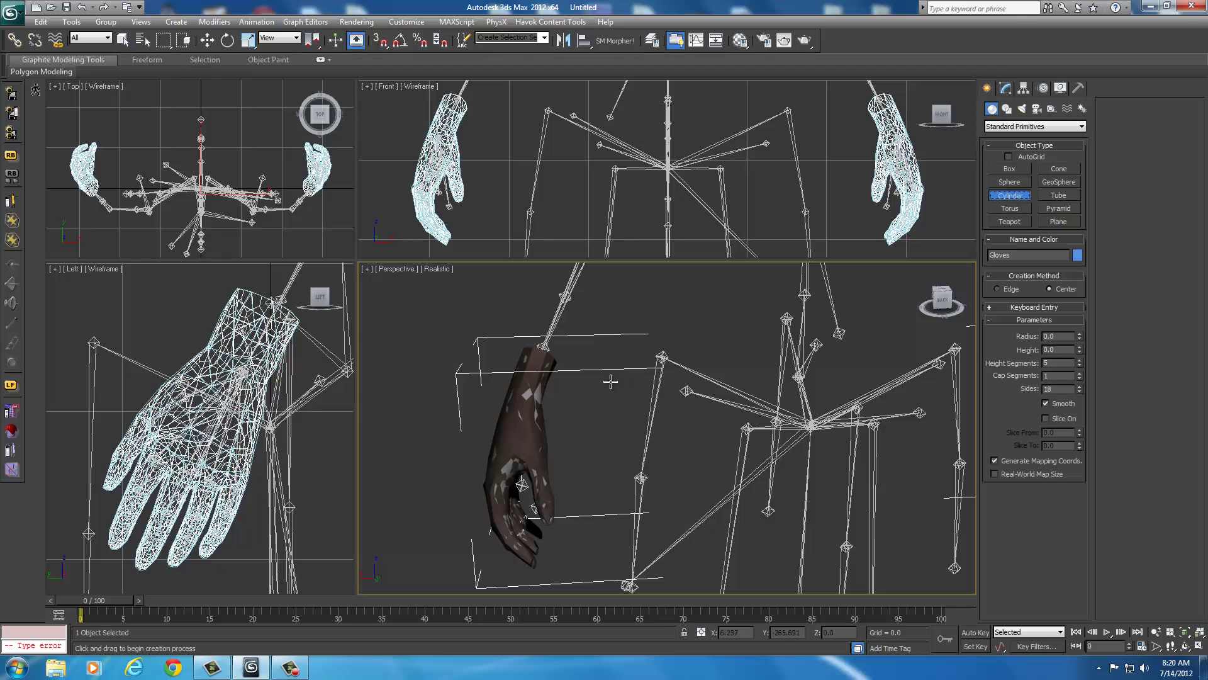
pyautogui.scroll(-6, 580, 427)
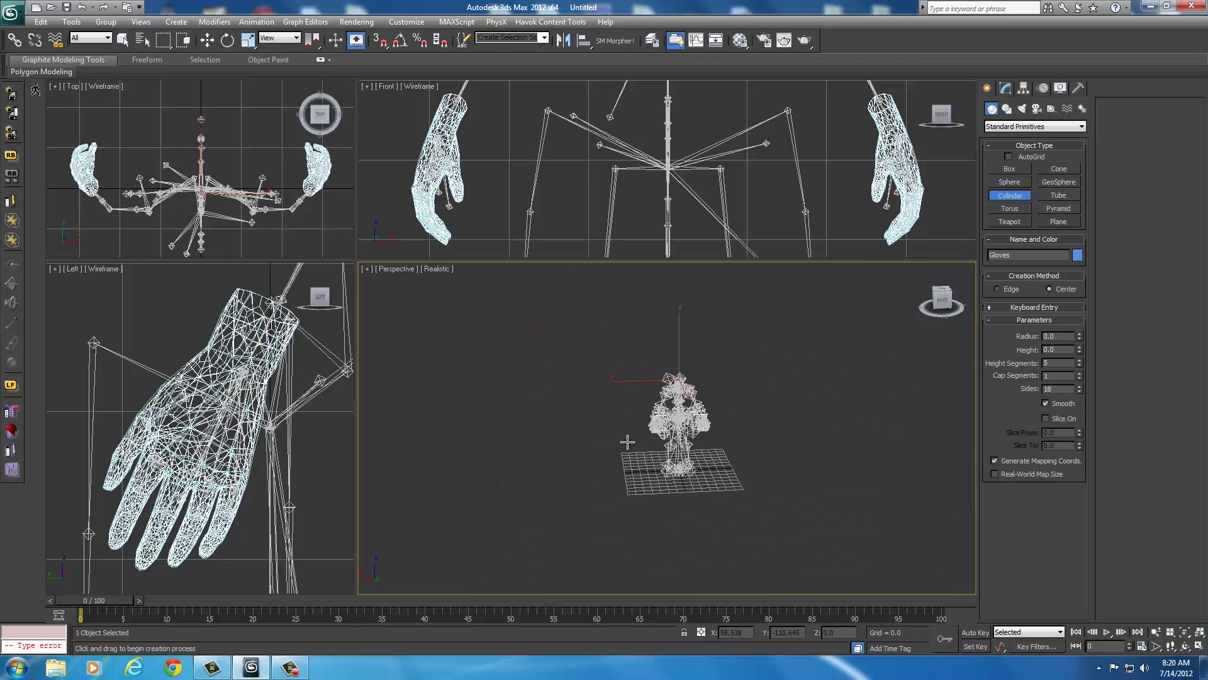
pyautogui.scroll(4, 644, 444)
pyautogui.scroll(5, 669, 360)
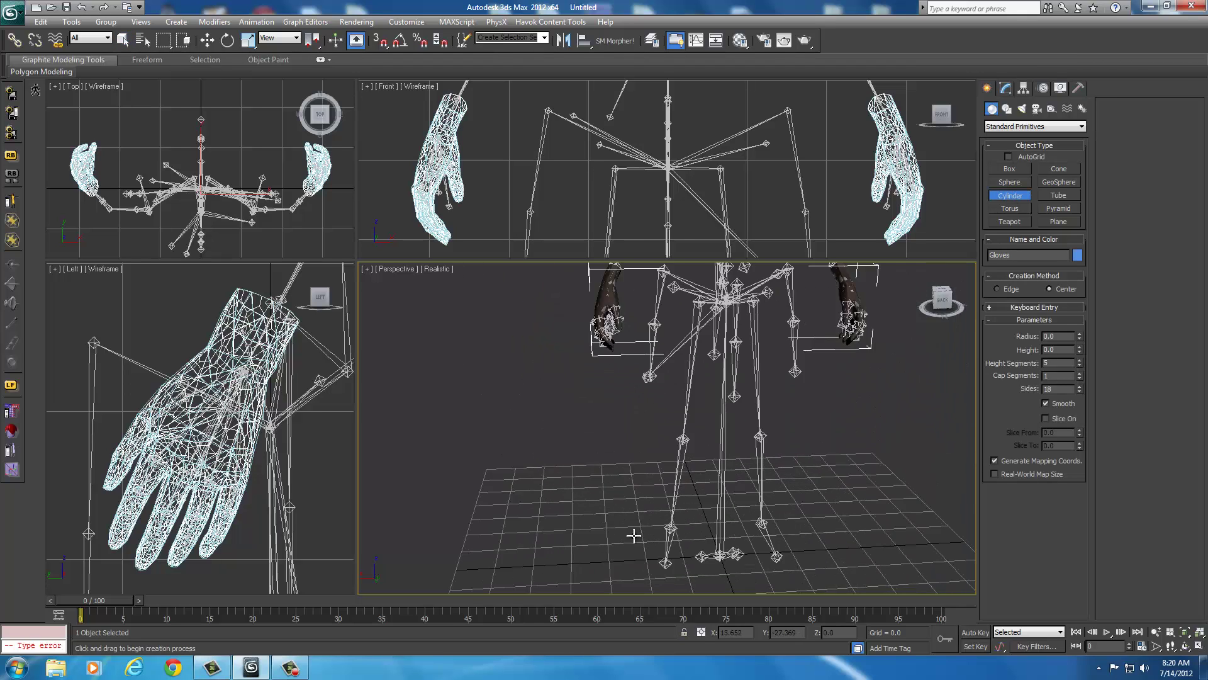
pyautogui.moveTo(575, 559)
pyautogui.mouseDown()
pyautogui.moveTo(598, 571)
pyautogui.moveTo(586, 564)
pyautogui.mouseUp()
pyautogui.click(588, 513)
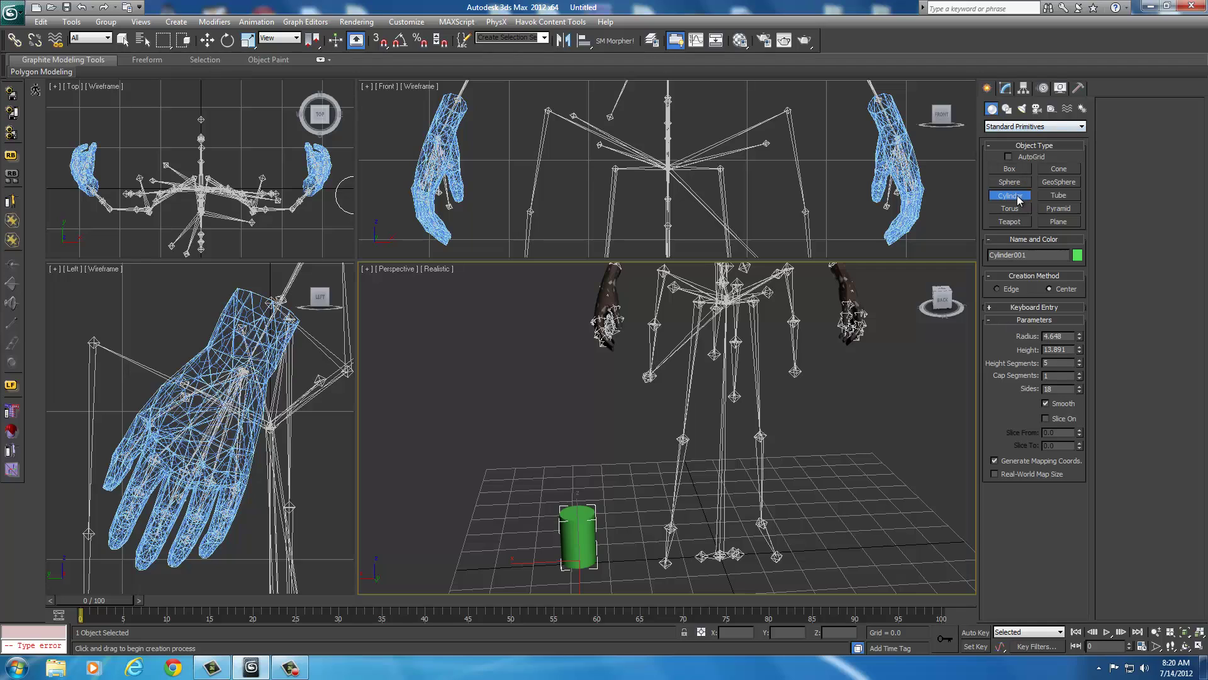
# Convert the cylinder to an Editable Poly
pyautogui.rightClick(581, 534)
pyautogui.rightClick(576, 538)
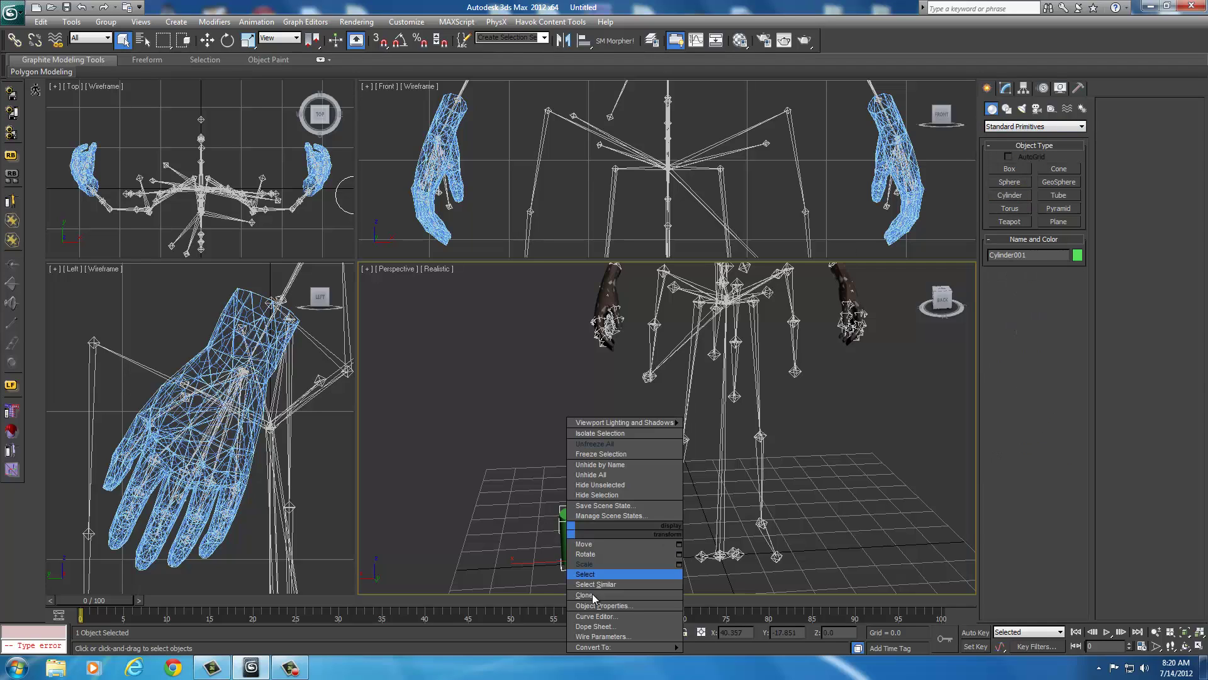
pyautogui.moveTo(594, 647)
pyautogui.click(720, 637)
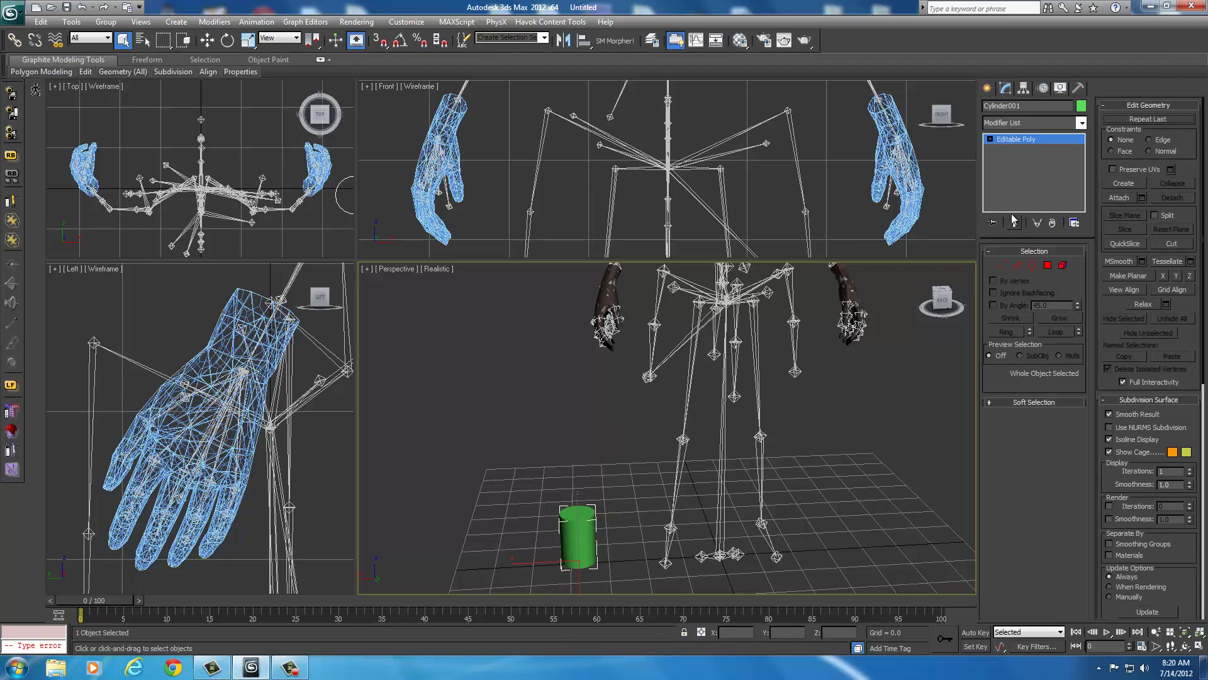
# In Polygon mode select and then deselect both cylinder caps, and switch to Move
pyautogui.click(1048, 265)
pyautogui.click(580, 516)
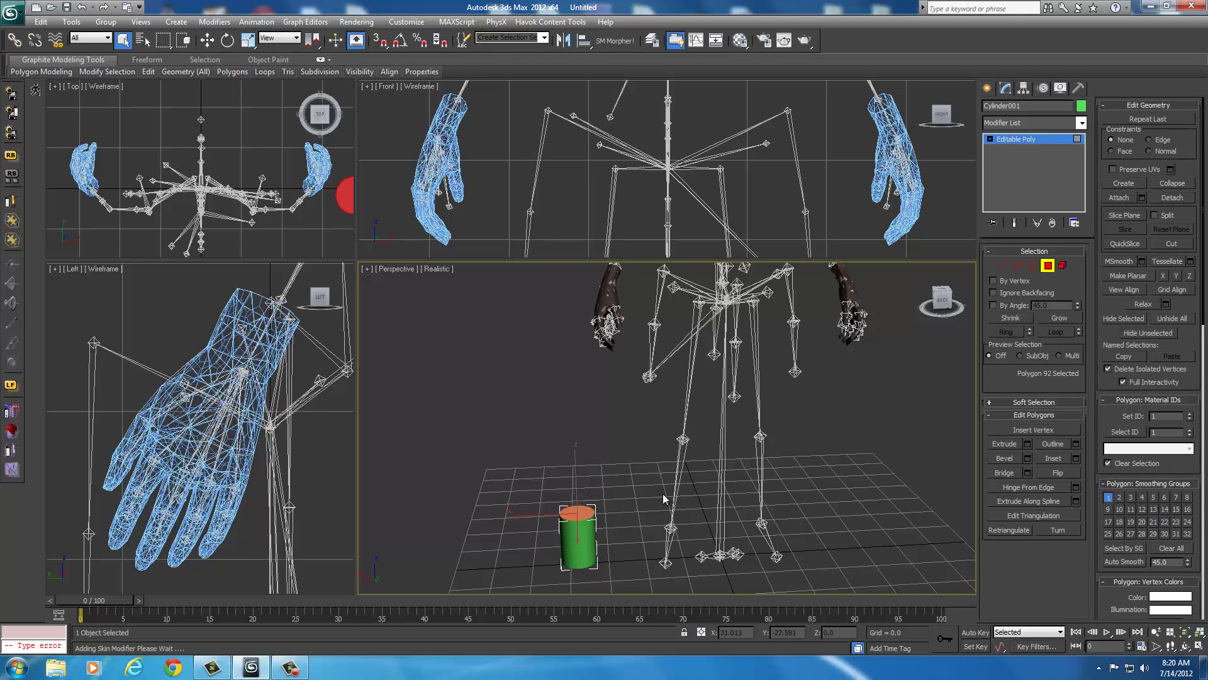
pyautogui.moveTo(942, 301); pyautogui.dragTo(945, 588)
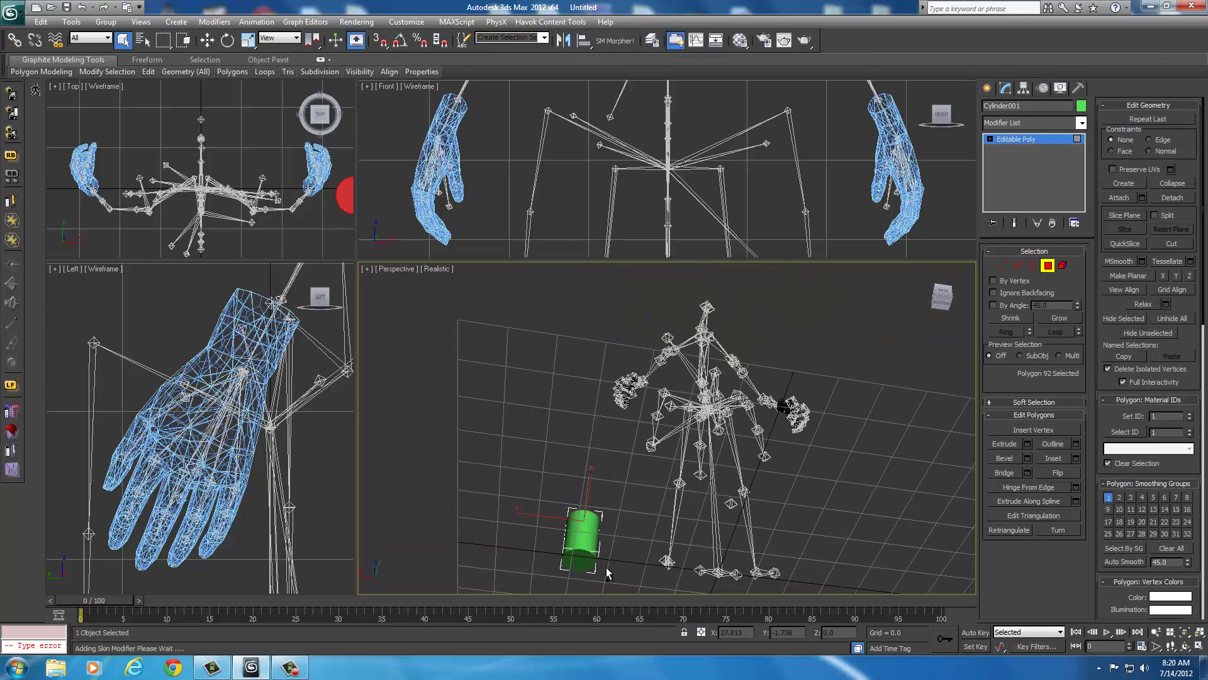
pyautogui.keyDown('ctrl'); pyautogui.click(585, 556); pyautogui.keyUp('ctrl')
pyautogui.click(908, 439)
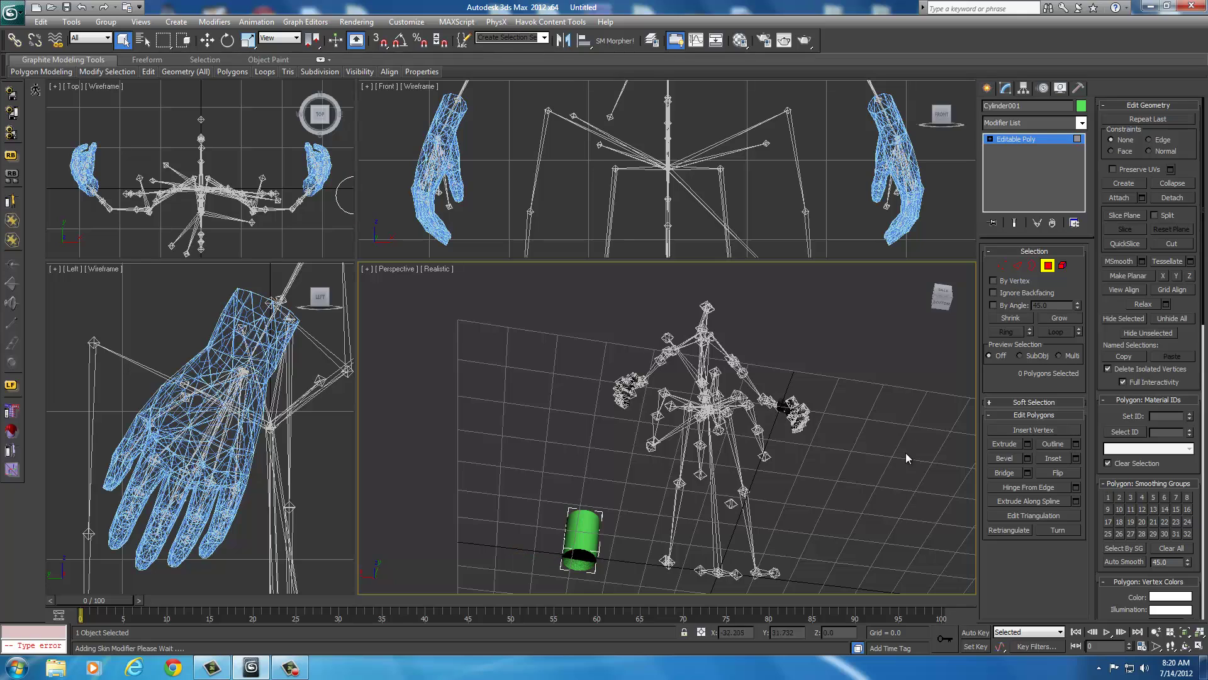
pyautogui.click(947, 294)
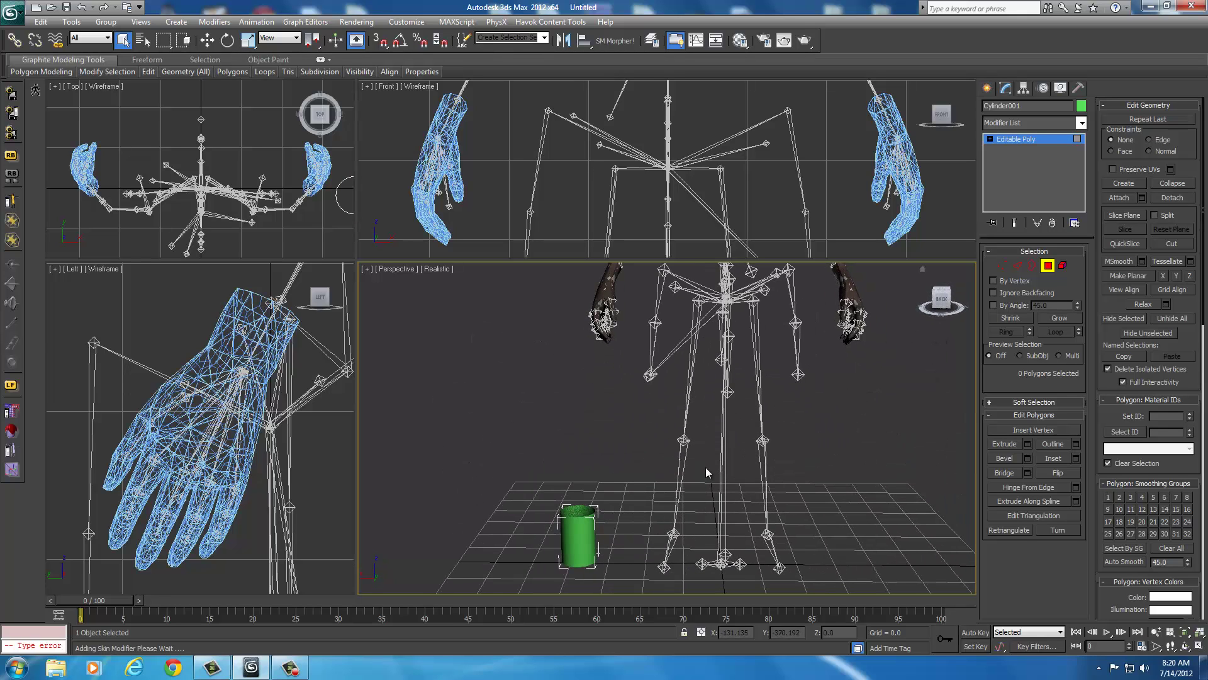
pyautogui.rightClick(574, 532)
pyautogui.click(589, 546)
pyautogui.rightClick(574, 532)
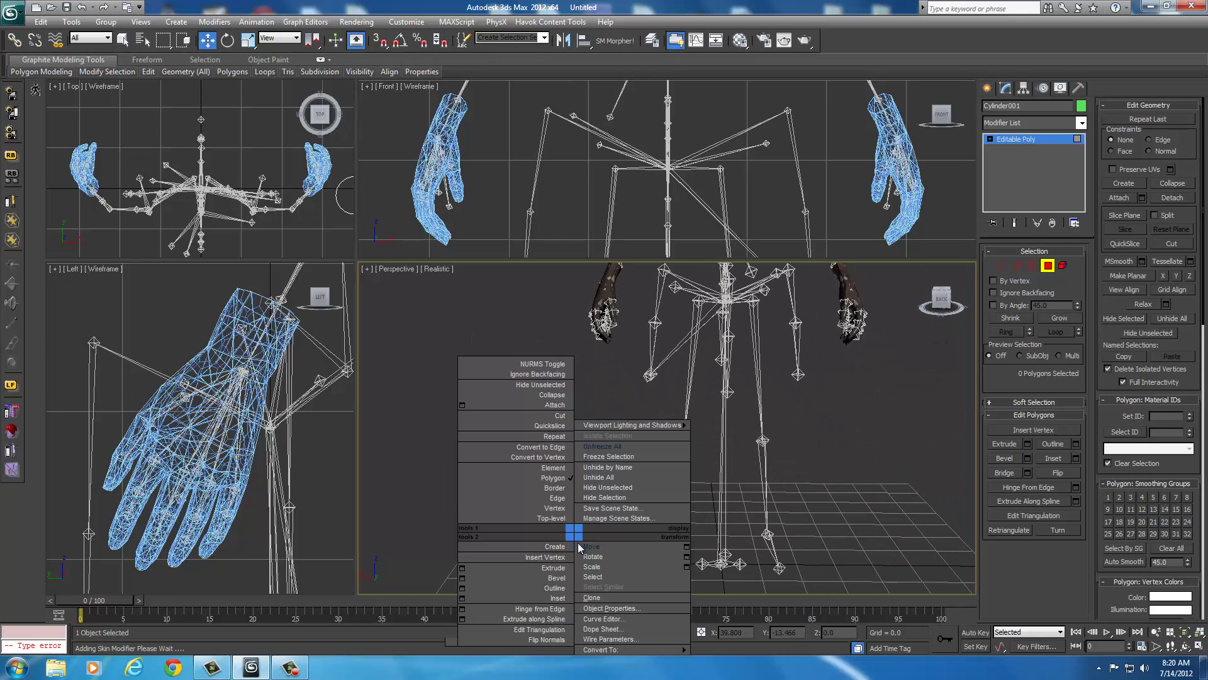
# Select the cylinder as an element and lift it up to wrist height
pyautogui.click(589, 546)
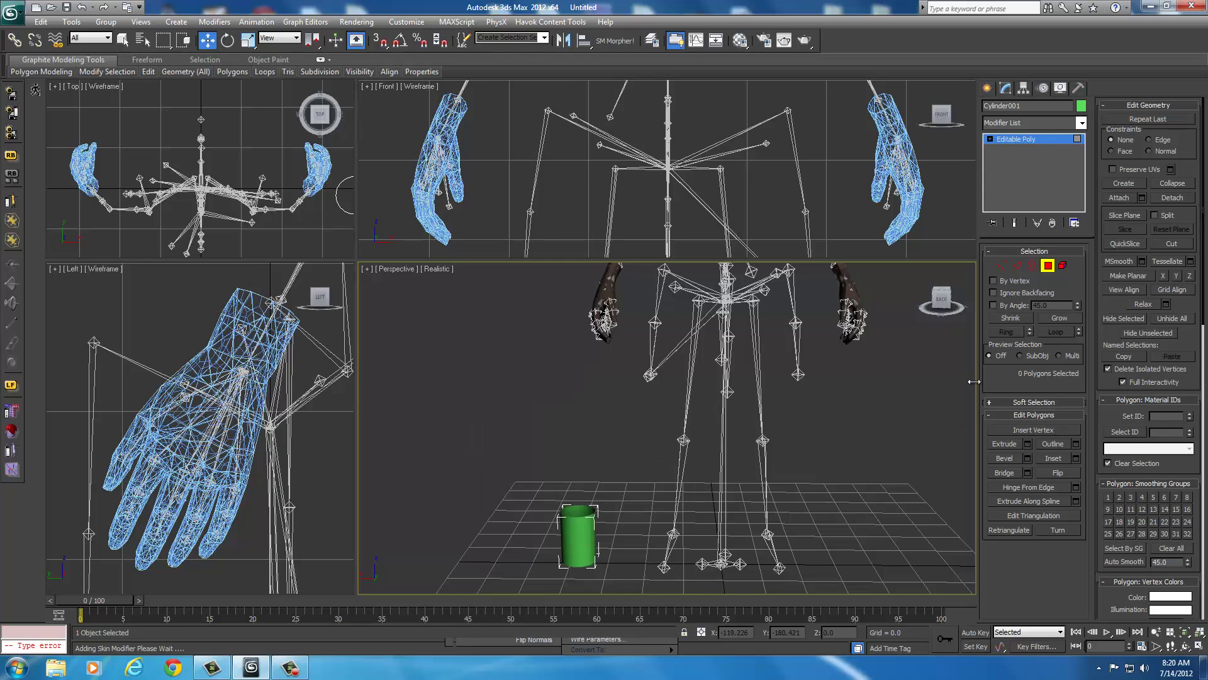
pyautogui.click(1063, 265)
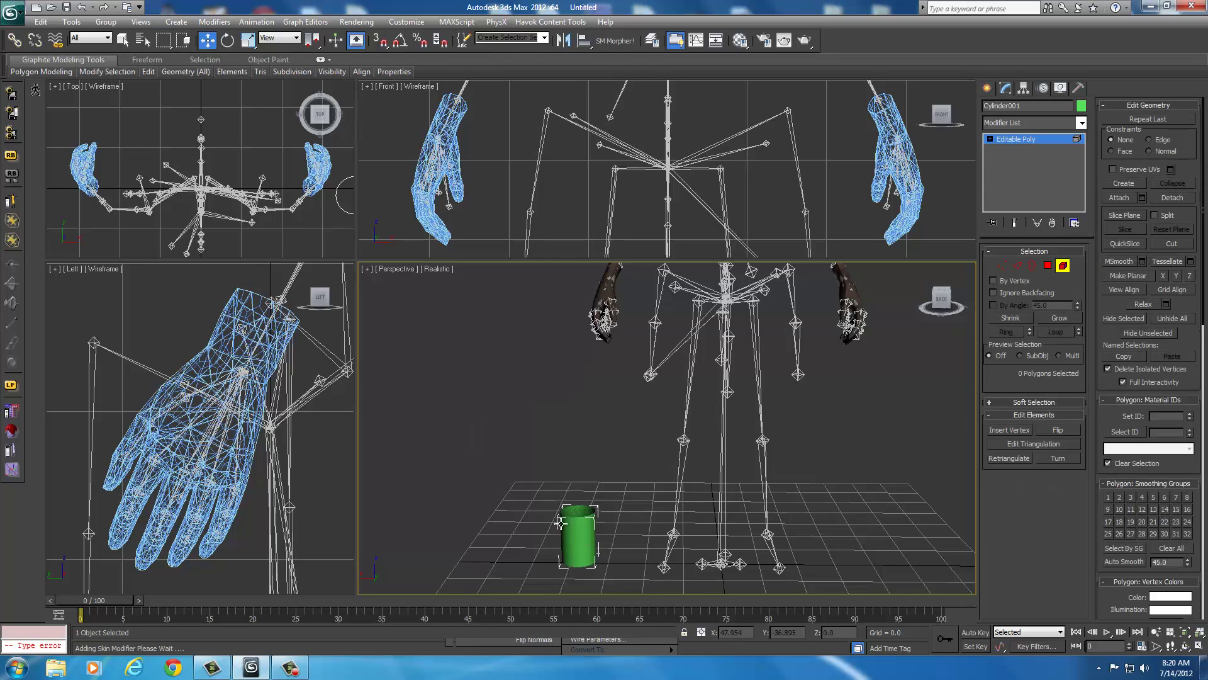
pyautogui.click(589, 529)
pyautogui.moveTo(585, 505); pyautogui.dragTo(592, 293)
pyautogui.moveTo(651, 375); pyautogui.dragTo(592, 509, button='middle')
pyautogui.scroll(4, 462, 458)
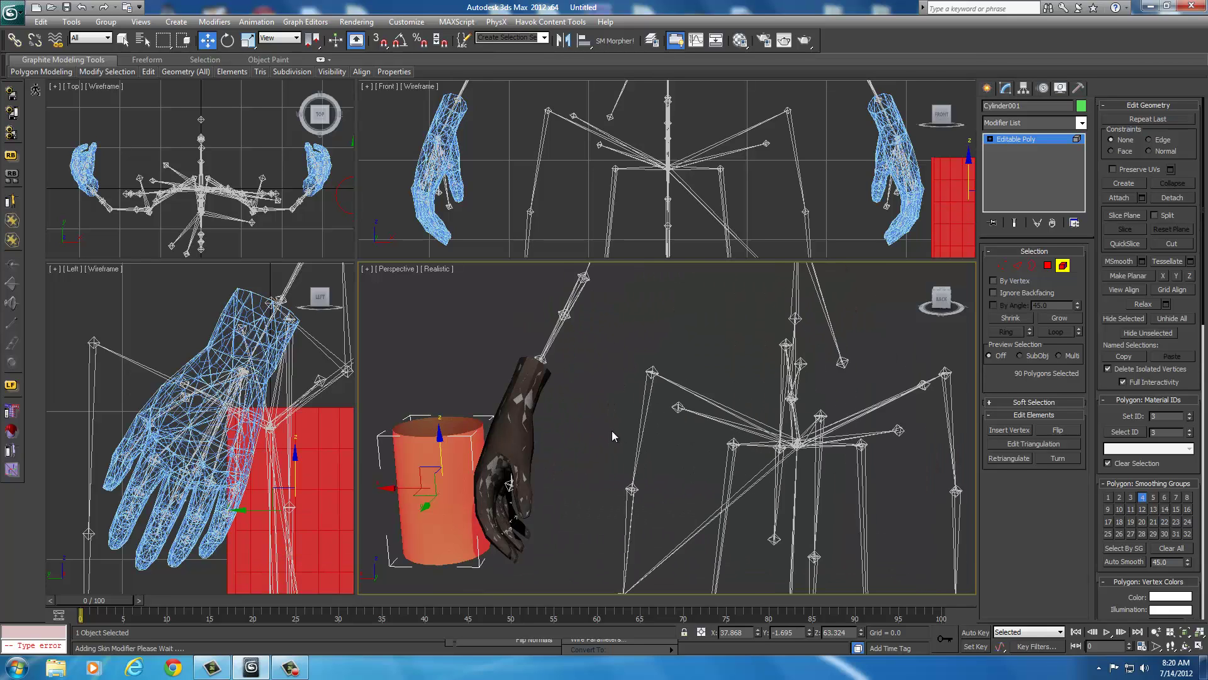
pyautogui.moveTo(479, 467); pyautogui.dragTo(466, 313)
pyautogui.moveTo(944, 306); pyautogui.dragTo(788, 424)
# Rotate the cylinder diagonally to match the forearm's angle
pyautogui.rightClick(806, 412)
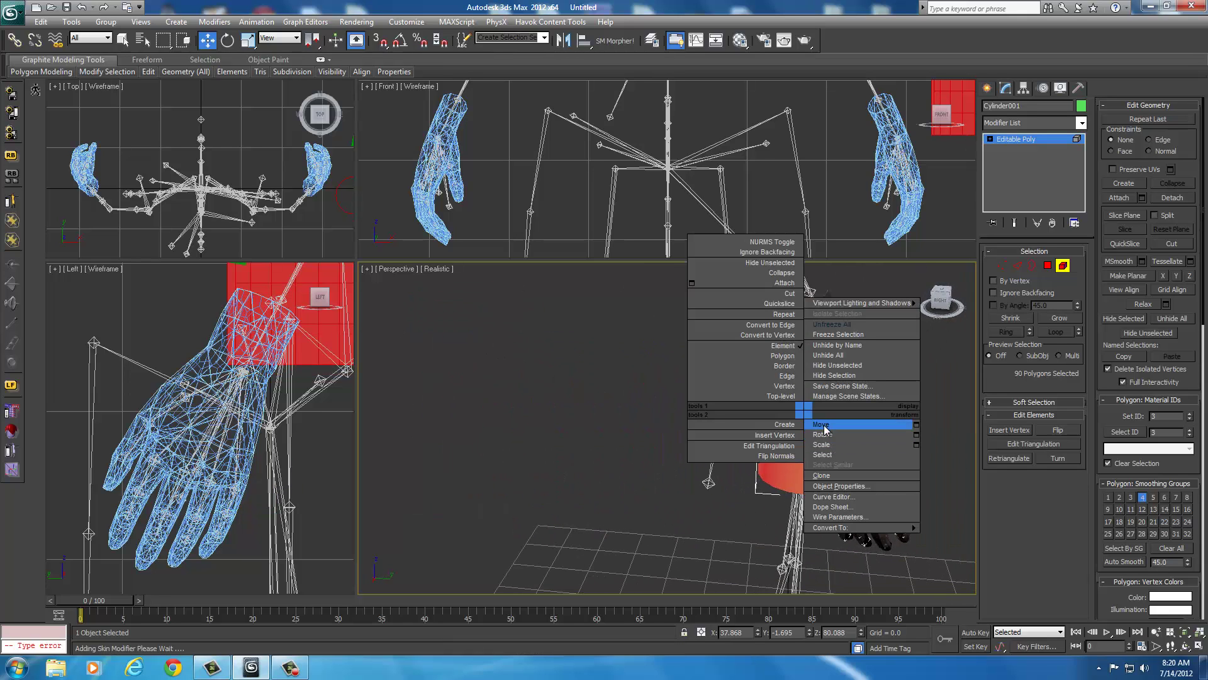
pyautogui.click(820, 434)
pyautogui.moveTo(856, 390); pyautogui.dragTo(870, 294)
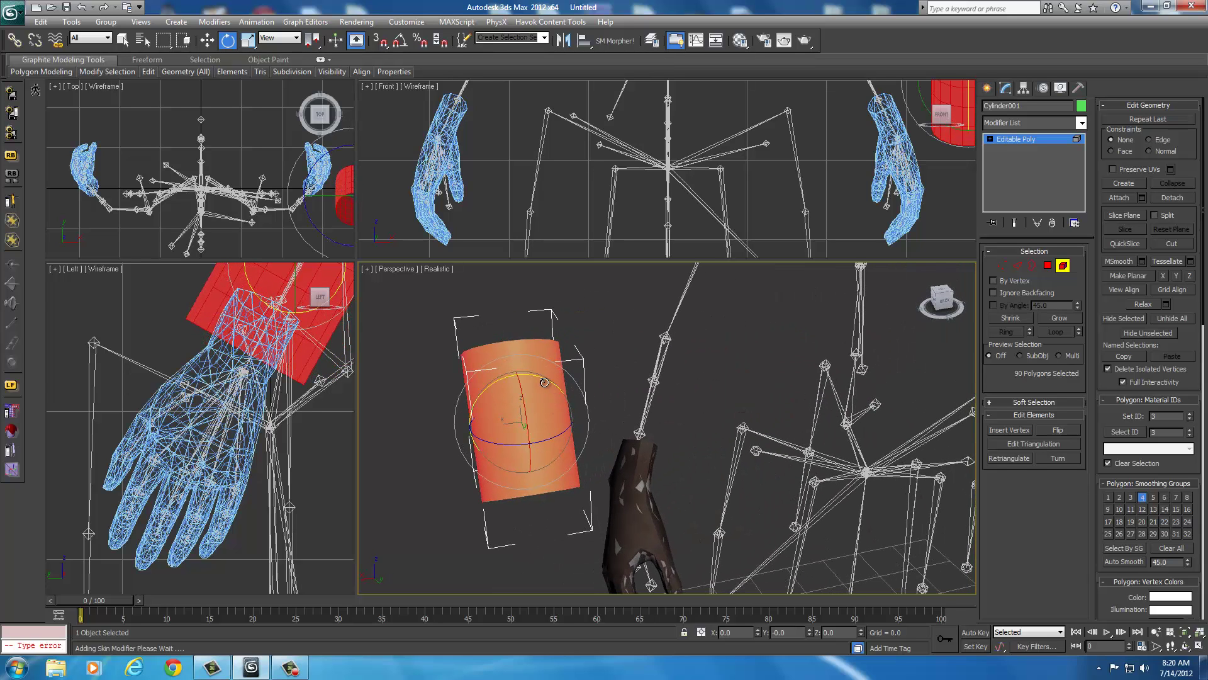
pyautogui.moveTo(547, 383); pyautogui.dragTo(578, 393)
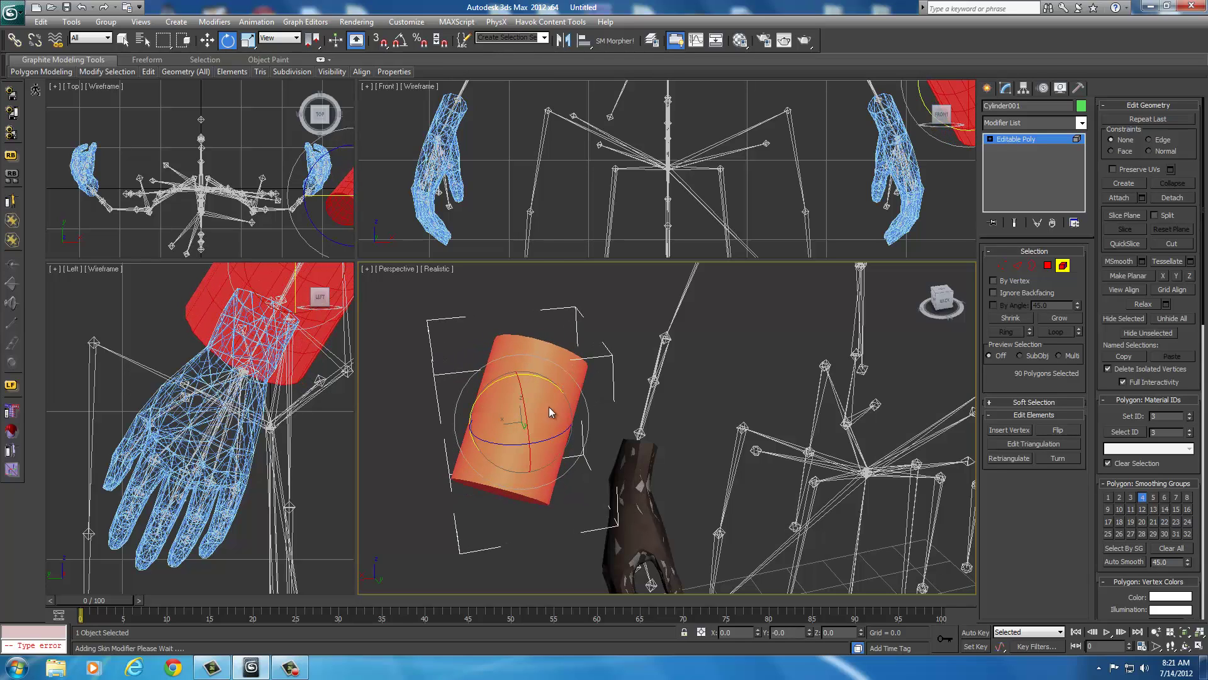
# Slide the cylinder onto the forearm above the wrist and deselect it
pyautogui.rightClick(550, 406)
pyautogui.click(575, 428)
pyautogui.moveTo(477, 431); pyautogui.dragTo(604, 425)
pyautogui.moveTo(944, 313); pyautogui.dragTo(901, 316, button='middle')
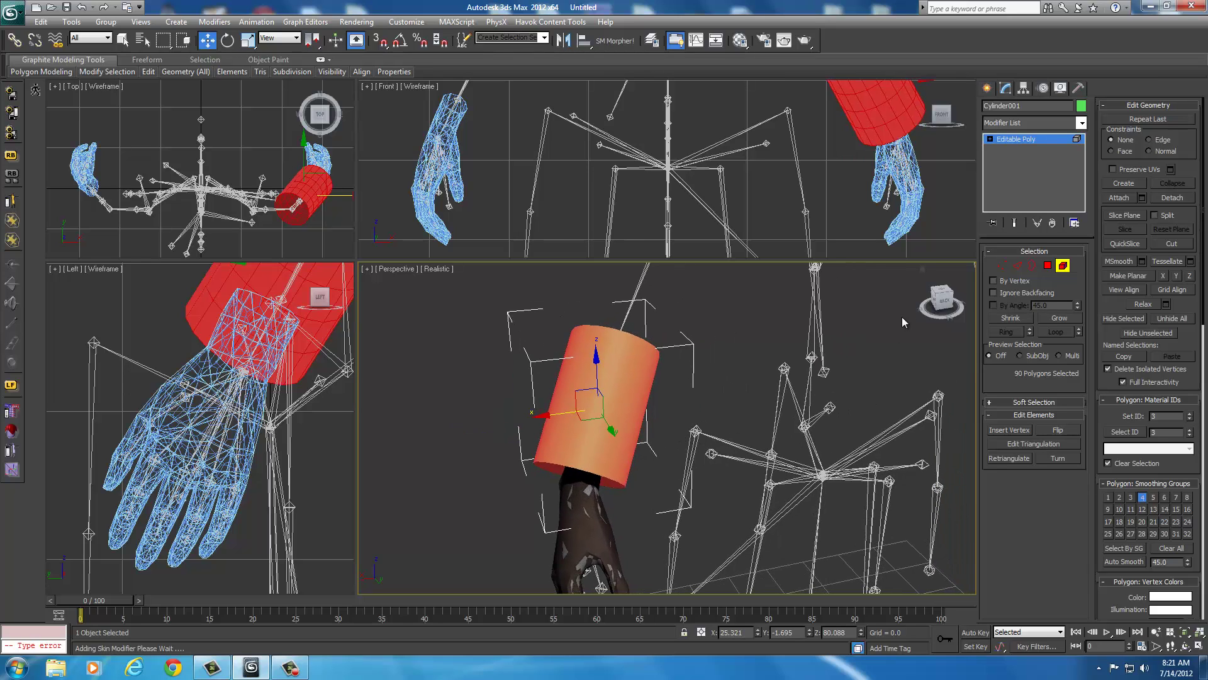
pyautogui.click(398, 419)
pyautogui.moveTo(667, 284); pyautogui.dragTo(660, 338, button='middle')
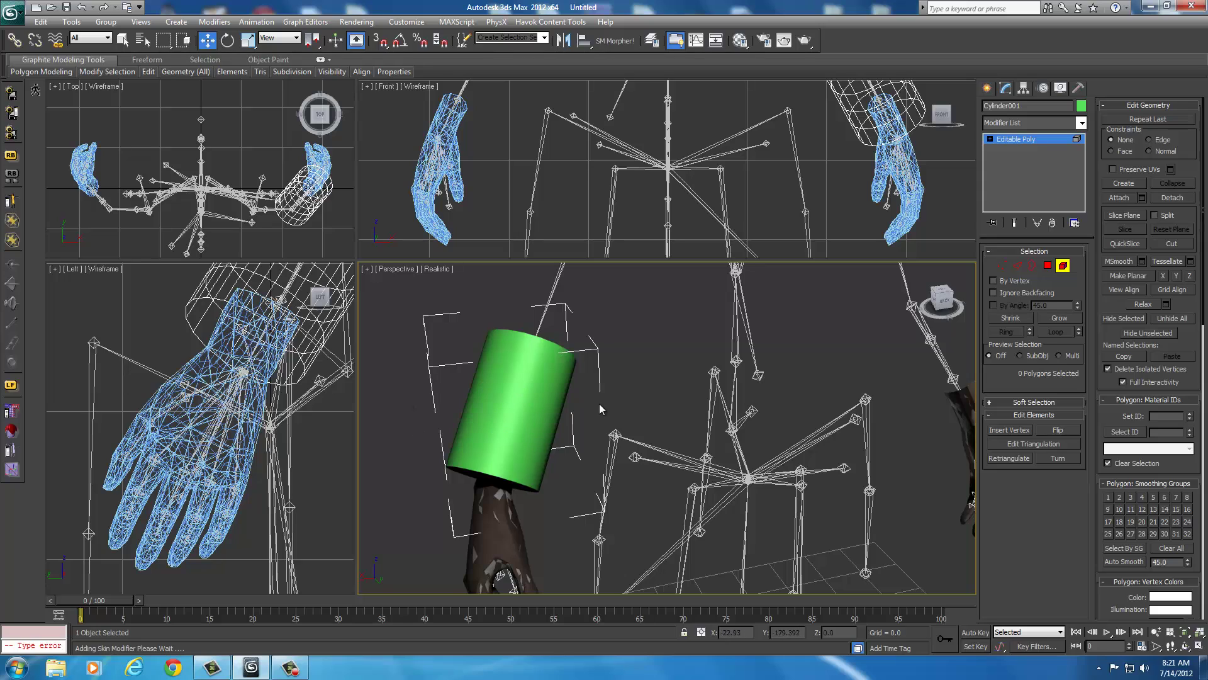
pyautogui.scroll(-4, 598, 409)
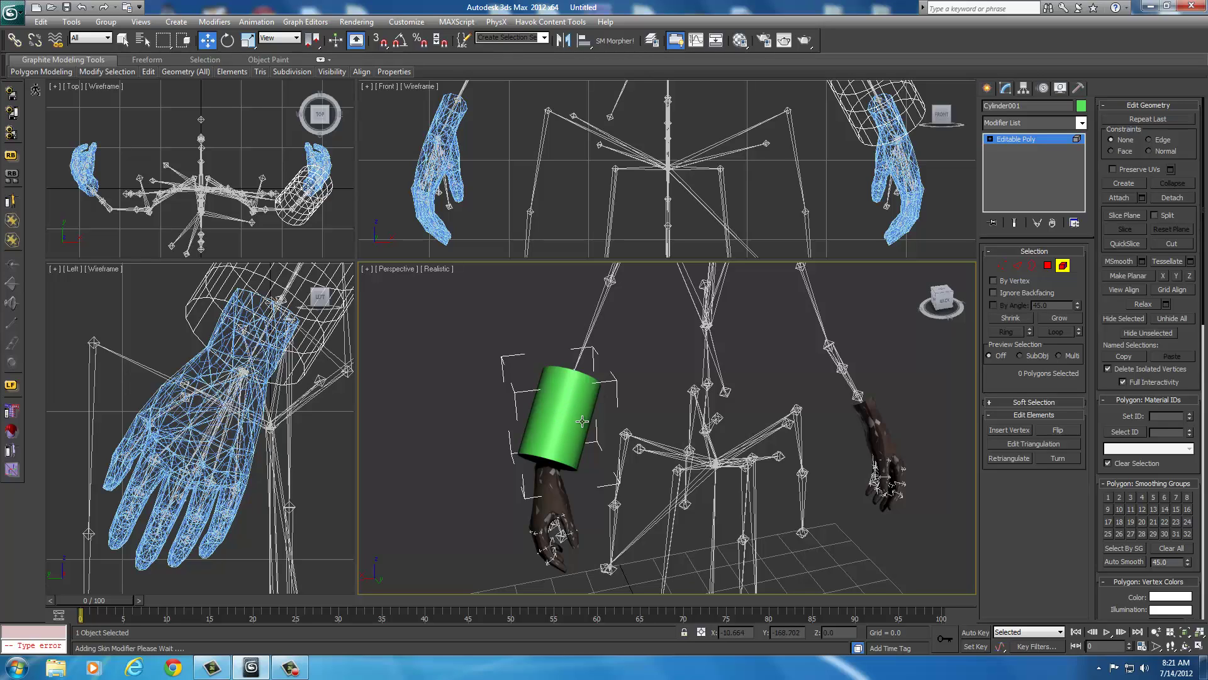
# Import femalebody_0.nif from the Base Body Mesh folder, accepting the Import Nif settings
pyautogui.click(10, 17)
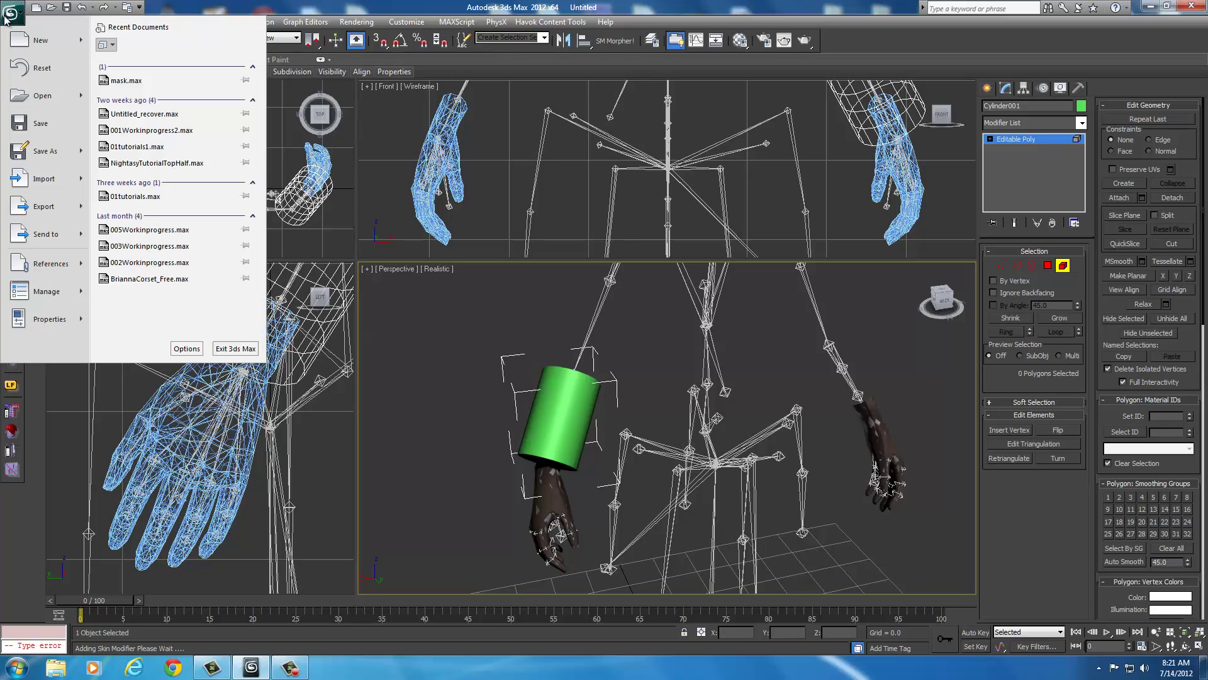
pyautogui.click(51, 180)
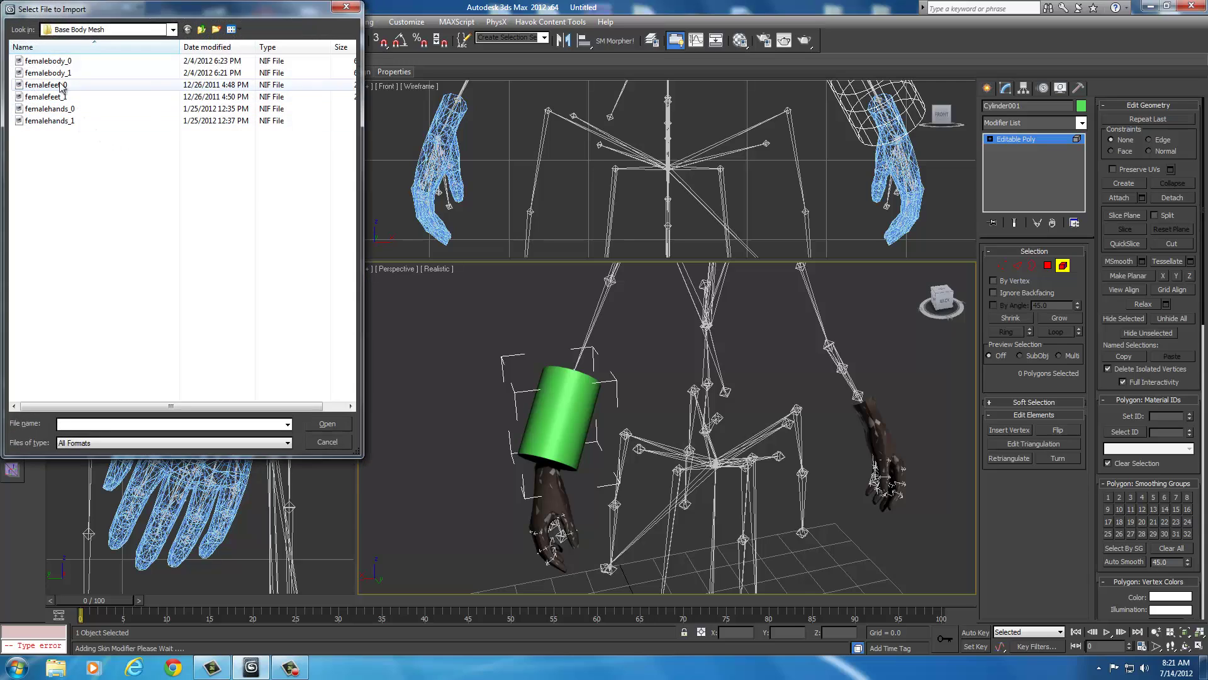
pyautogui.click(328, 423)
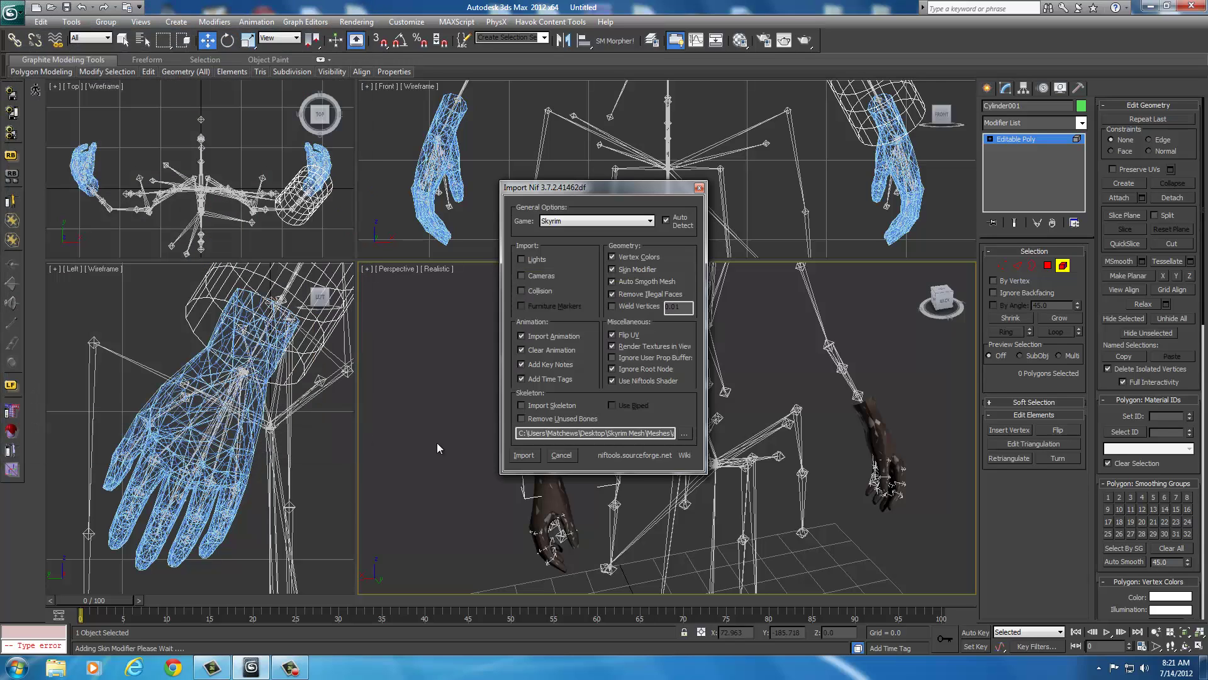
pyautogui.click(523, 454)
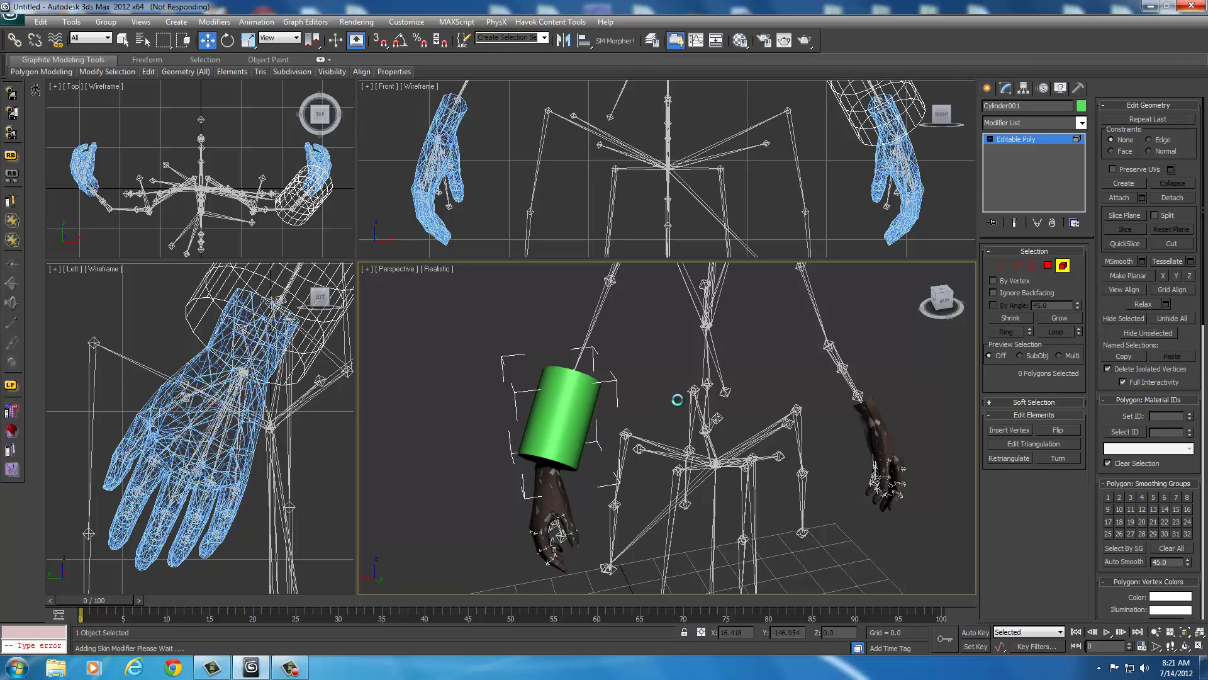
# Select the bracer cylinder and convert it to an Editable Mesh
pyautogui.scroll(5, 675, 399)
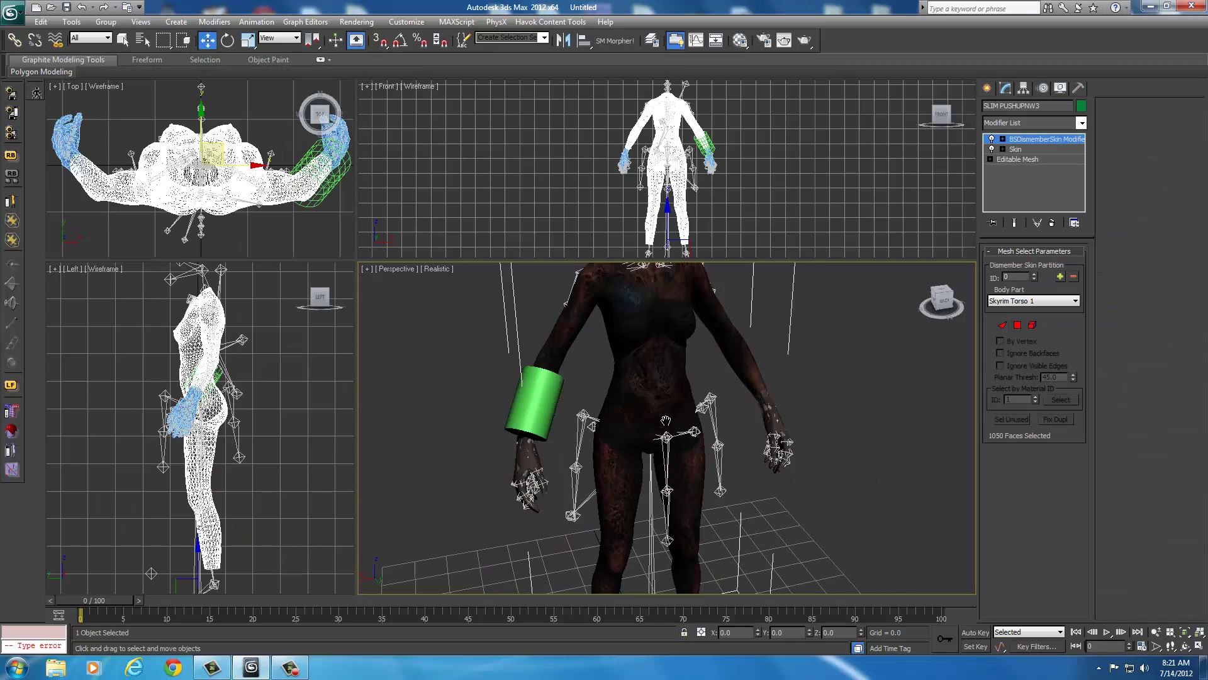
pyautogui.moveTo(461, 409); pyautogui.dragTo(521, 410, button='middle')
pyautogui.click(521, 410)
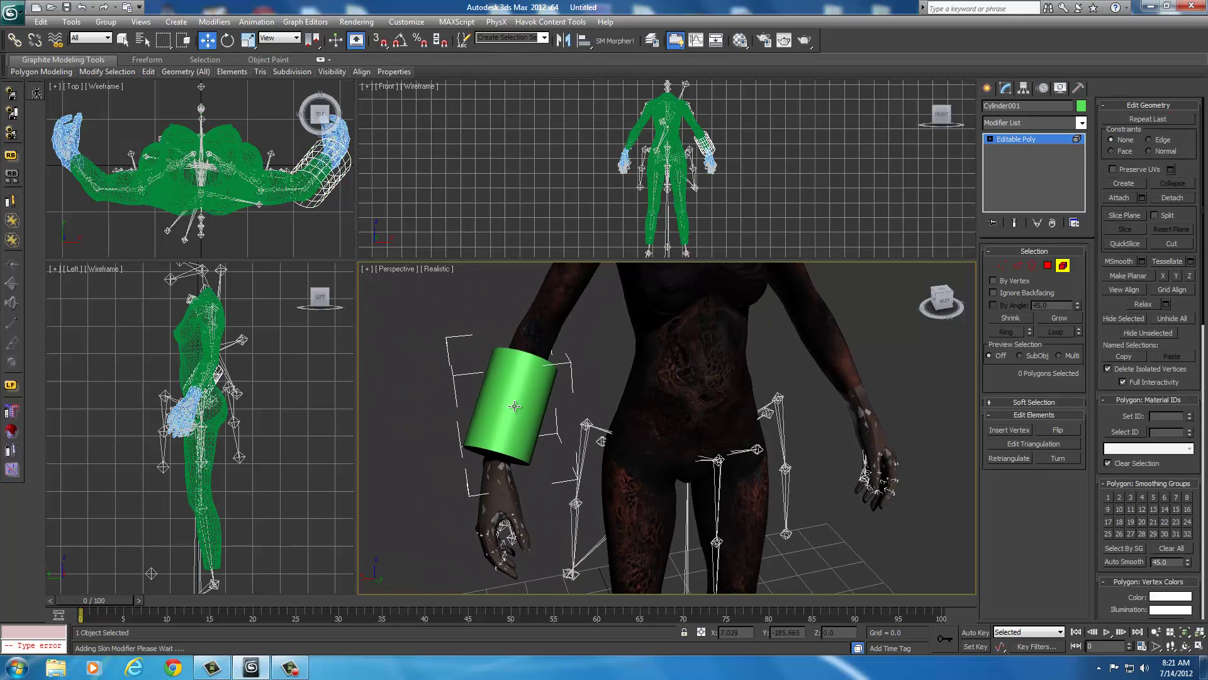
pyautogui.rightClick(515, 406)
pyautogui.moveTo(544, 526)
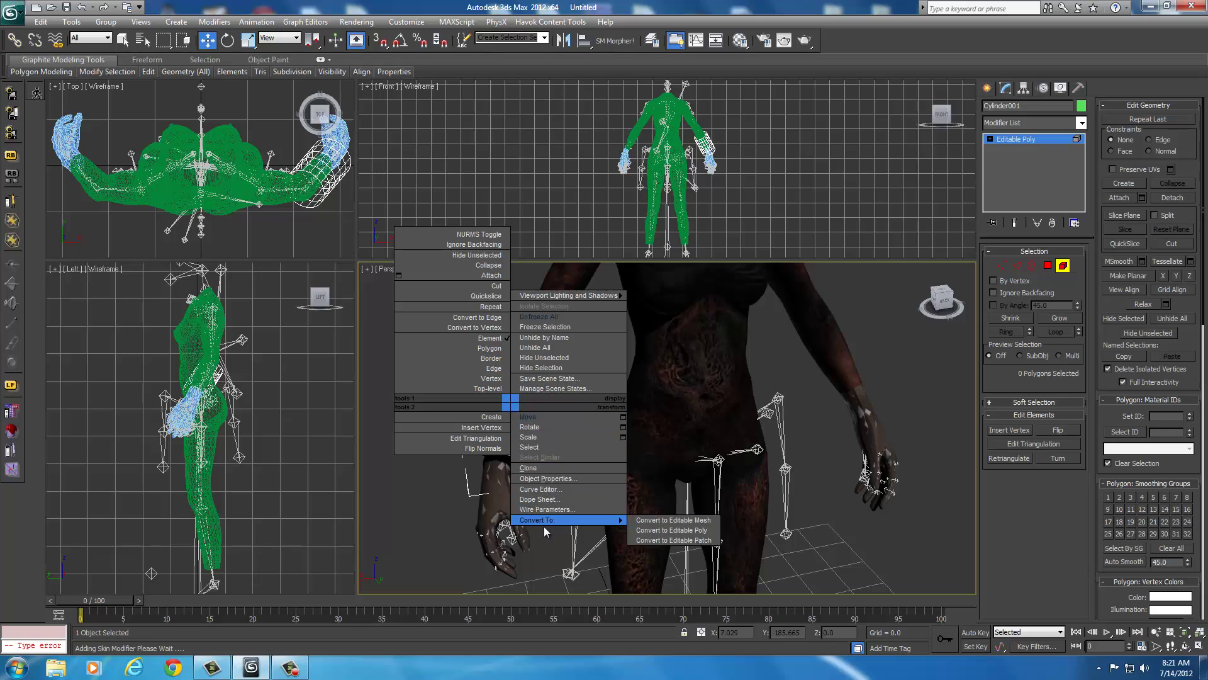
pyautogui.click(661, 519)
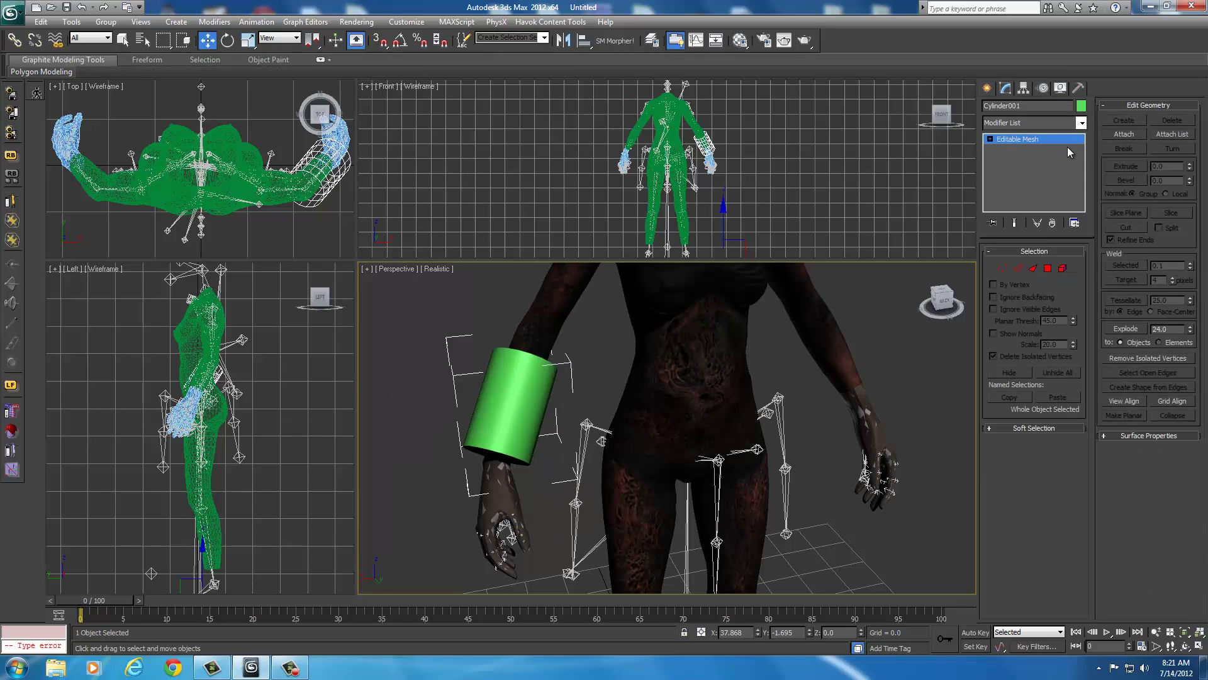
# Add a Skin Wrap to the cylinder with the SLIM PUSHUPNW3 body as its target
pyautogui.click(1070, 122)
pyautogui.scroll(-10, 1011, 483)
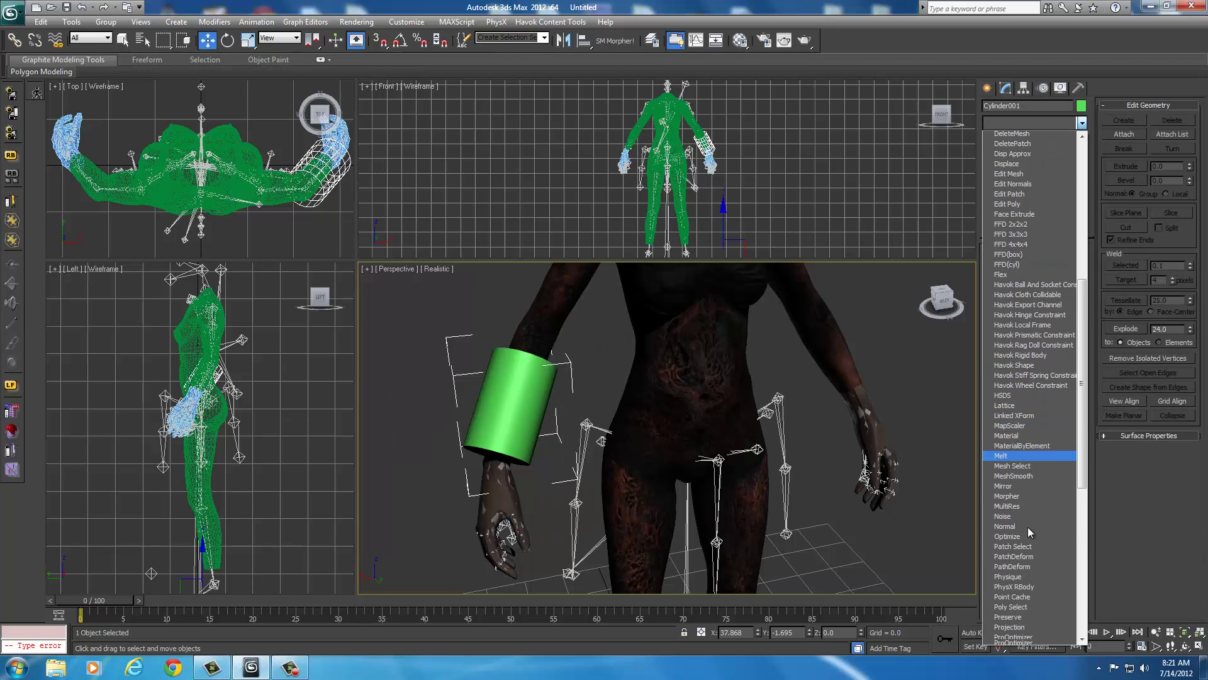
pyautogui.scroll(-10, 1028, 532)
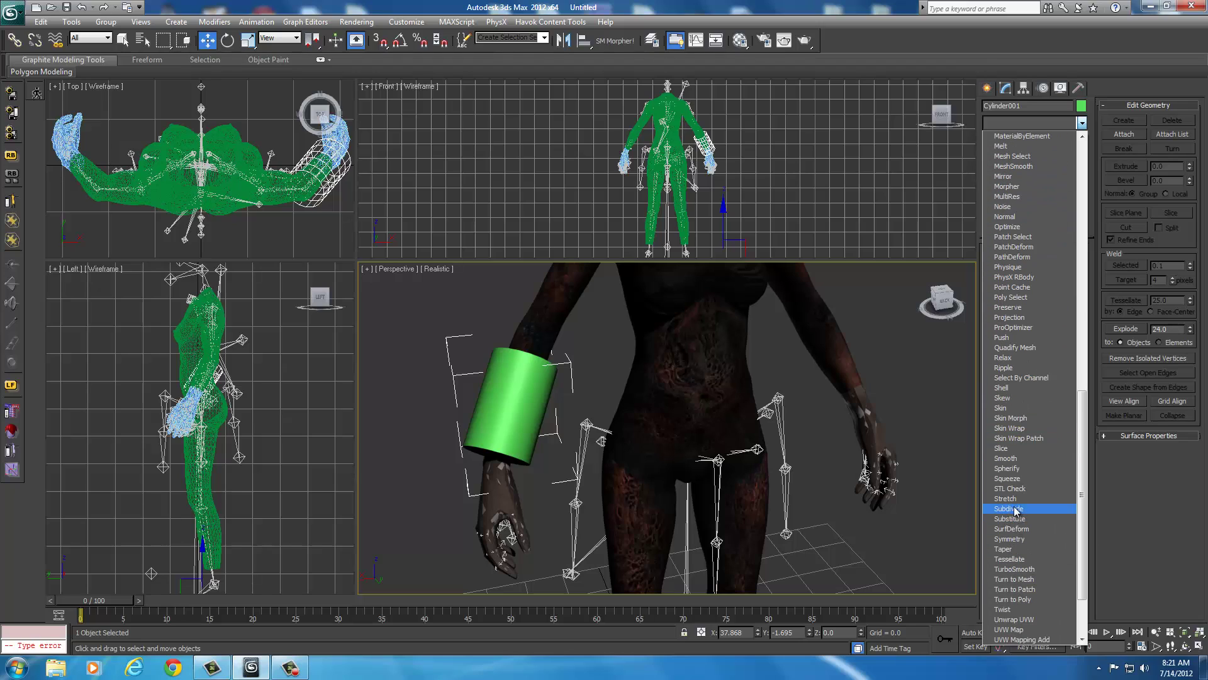
pyautogui.click(1009, 428)
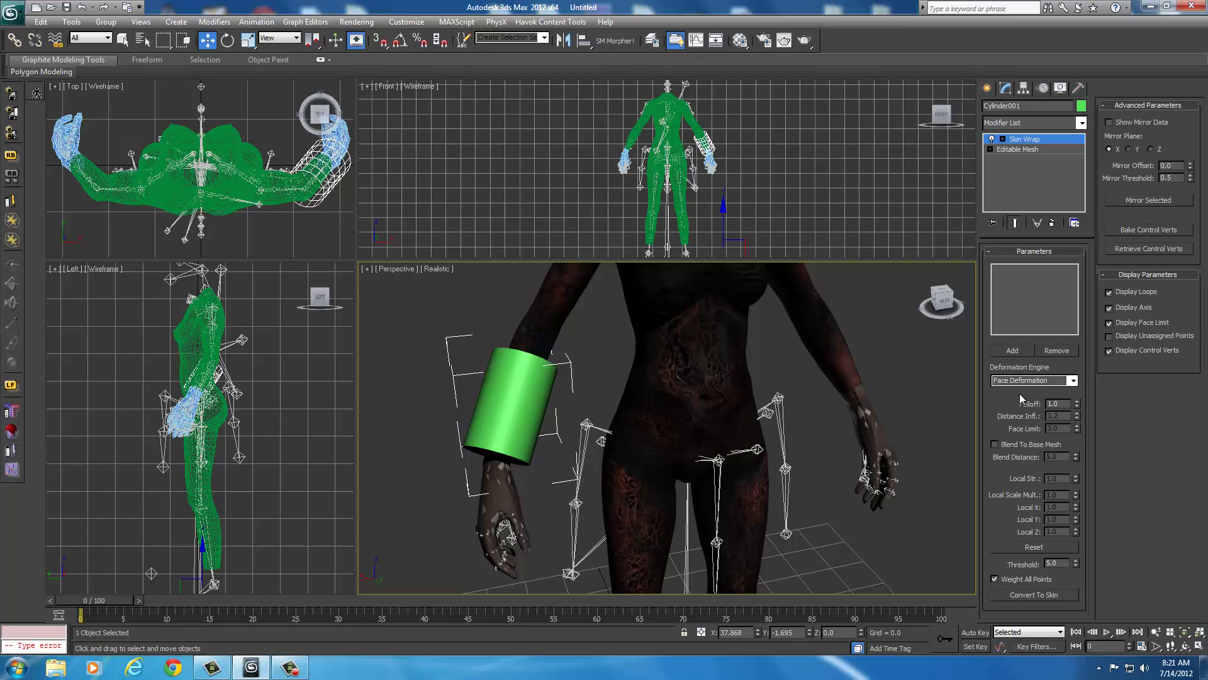
pyautogui.click(1015, 350)
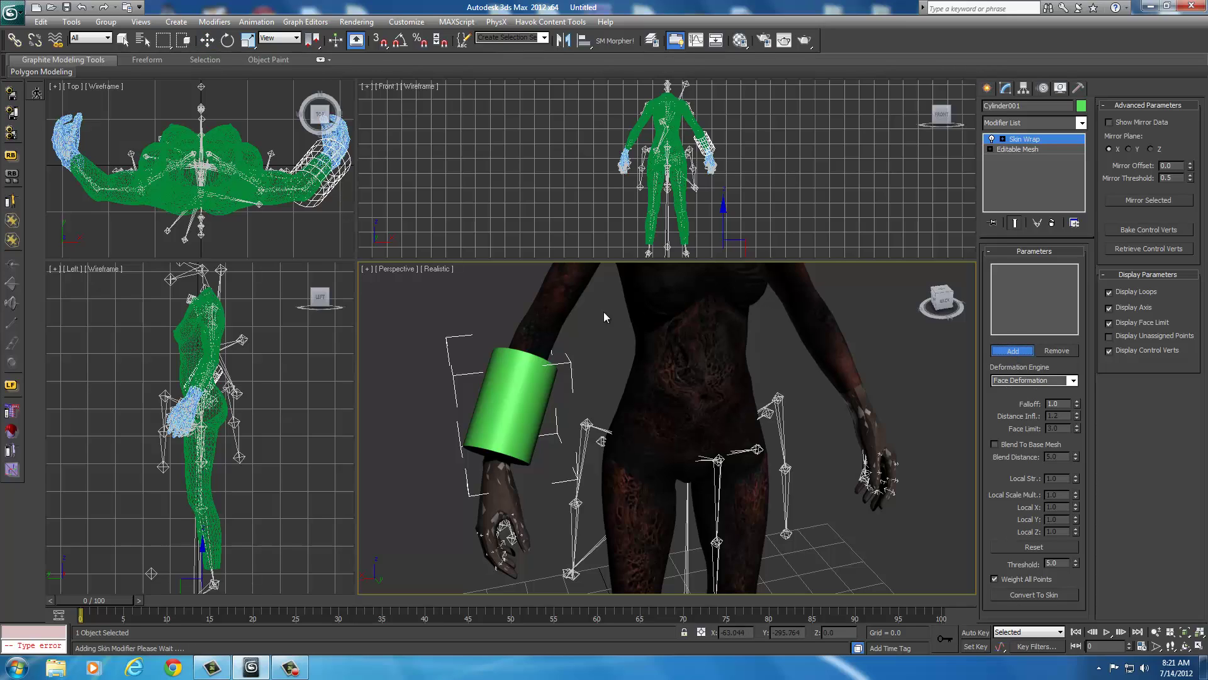
pyautogui.click(554, 297)
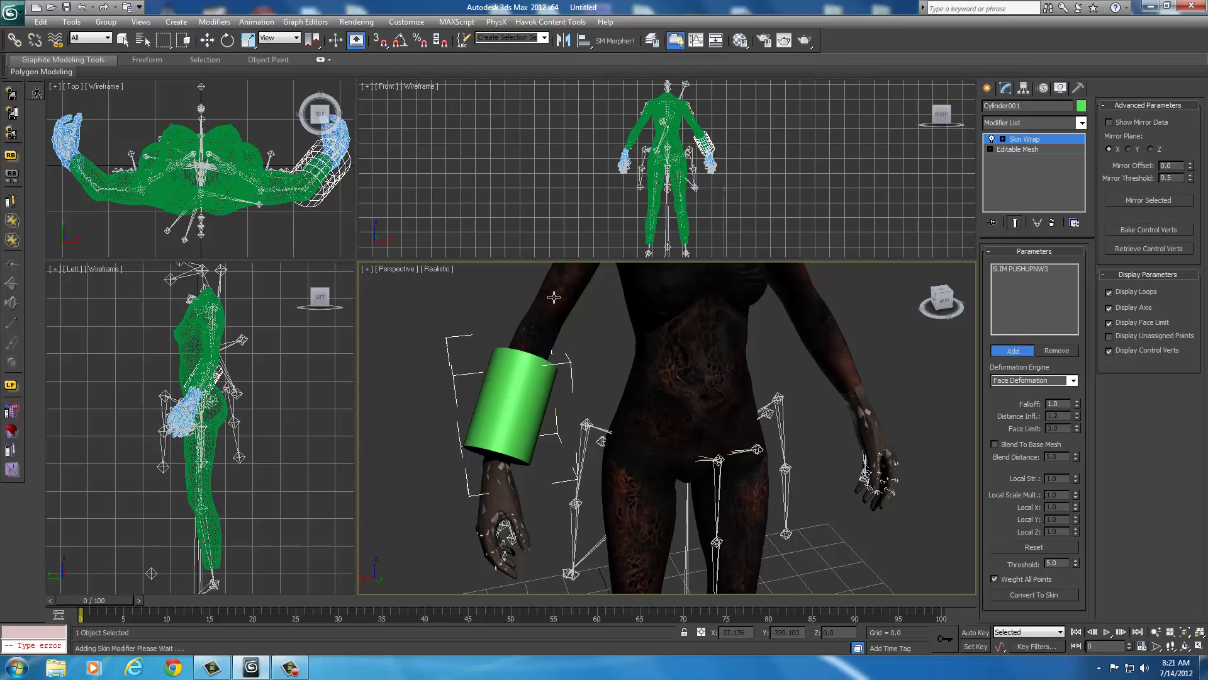
pyautogui.moveTo(706, 427); pyautogui.dragTo(704, 447, button='middle')
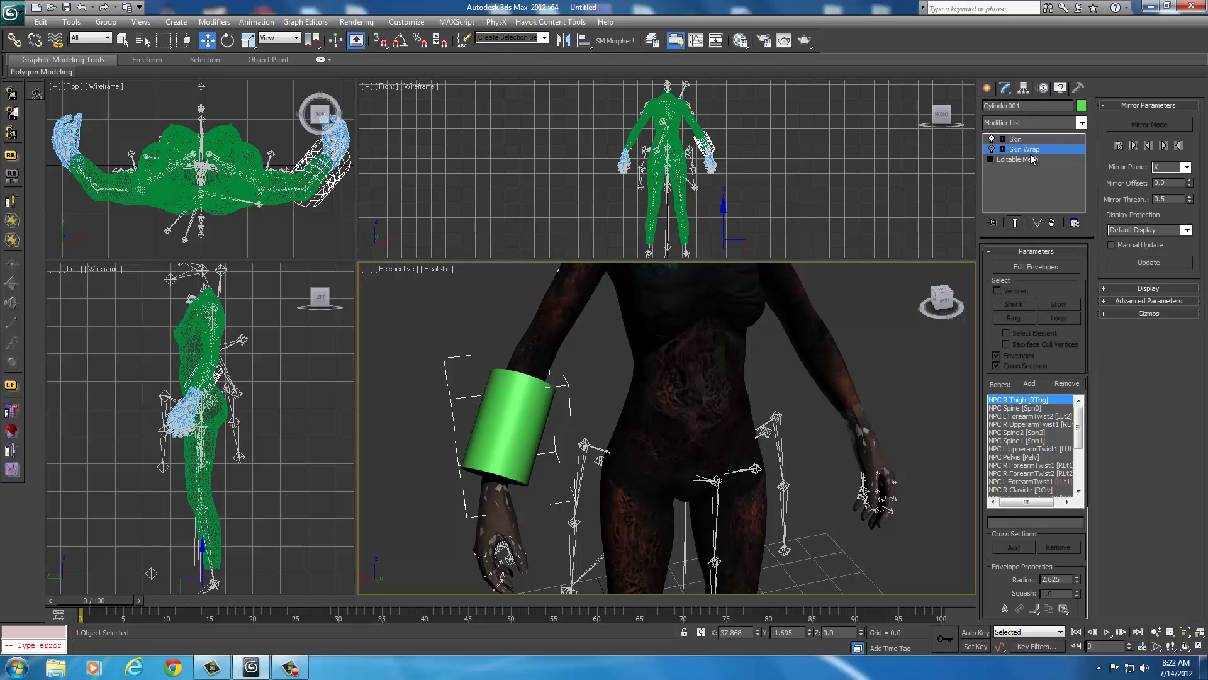
# Replace the cylinder's Skin Wrap modifier with a BSDismemberSkin modifier
pyautogui.rightClick(1030, 153)
pyautogui.click(1061, 174)
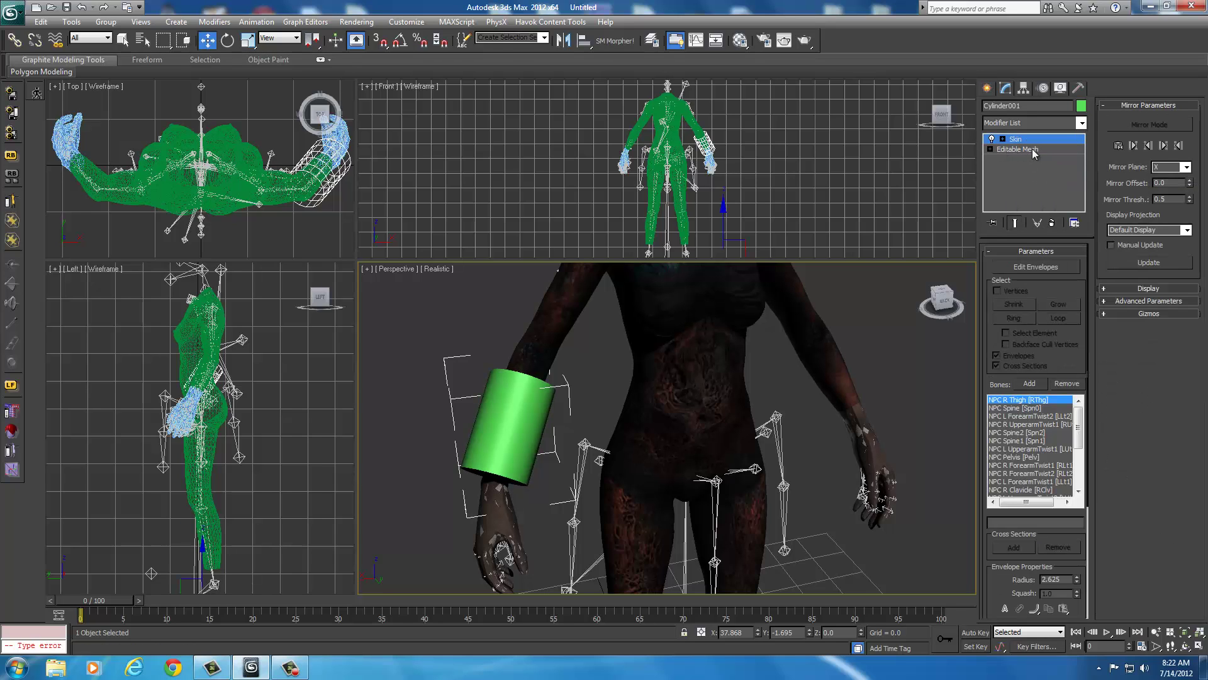
pyautogui.click(1086, 124)
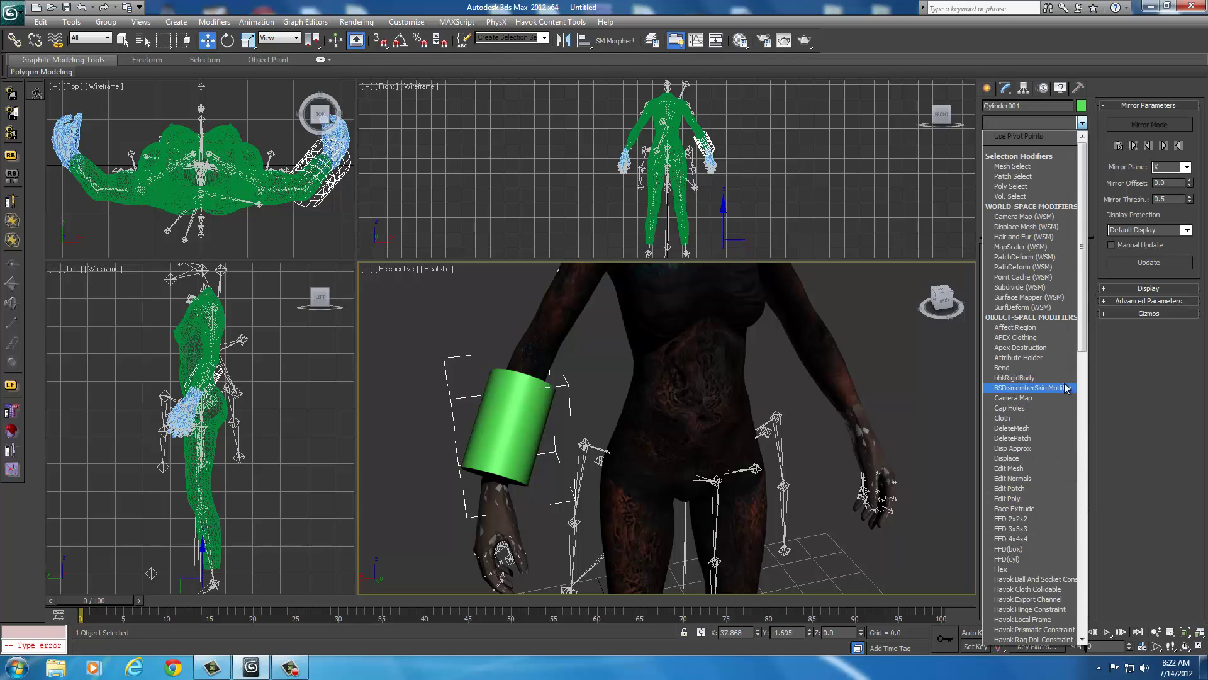
pyautogui.scroll(-5, 1058, 407)
pyautogui.scroll(-6, 1059, 406)
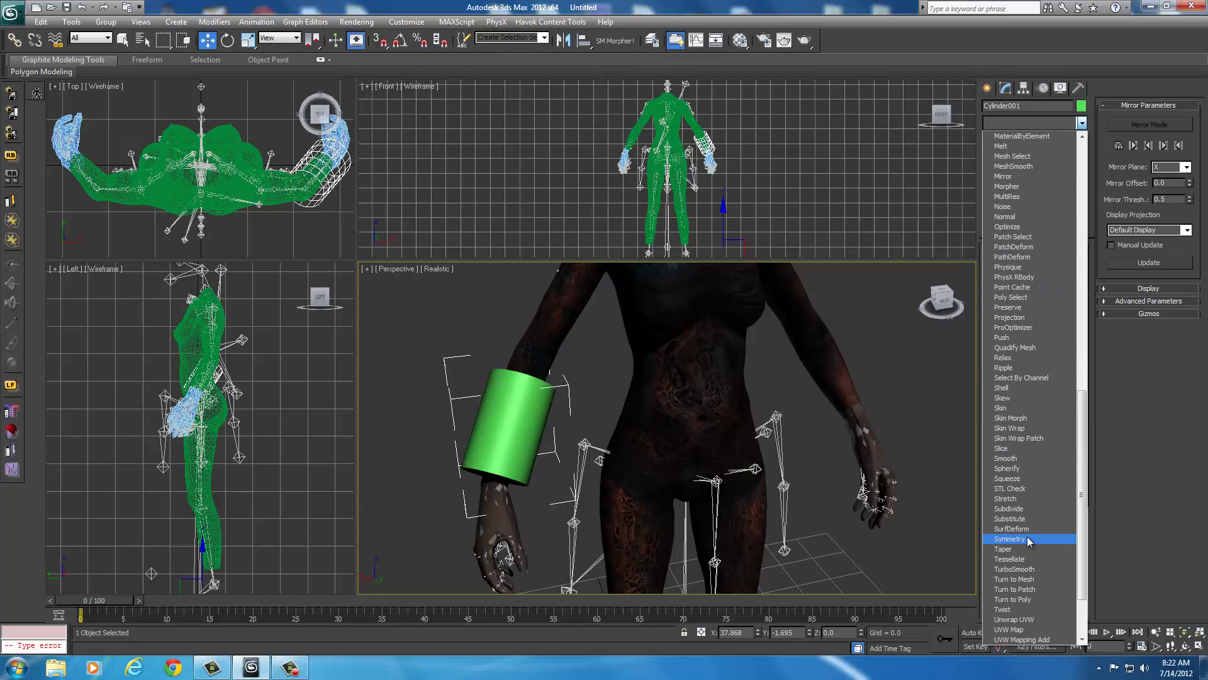
pyautogui.scroll(-3, 1018, 580)
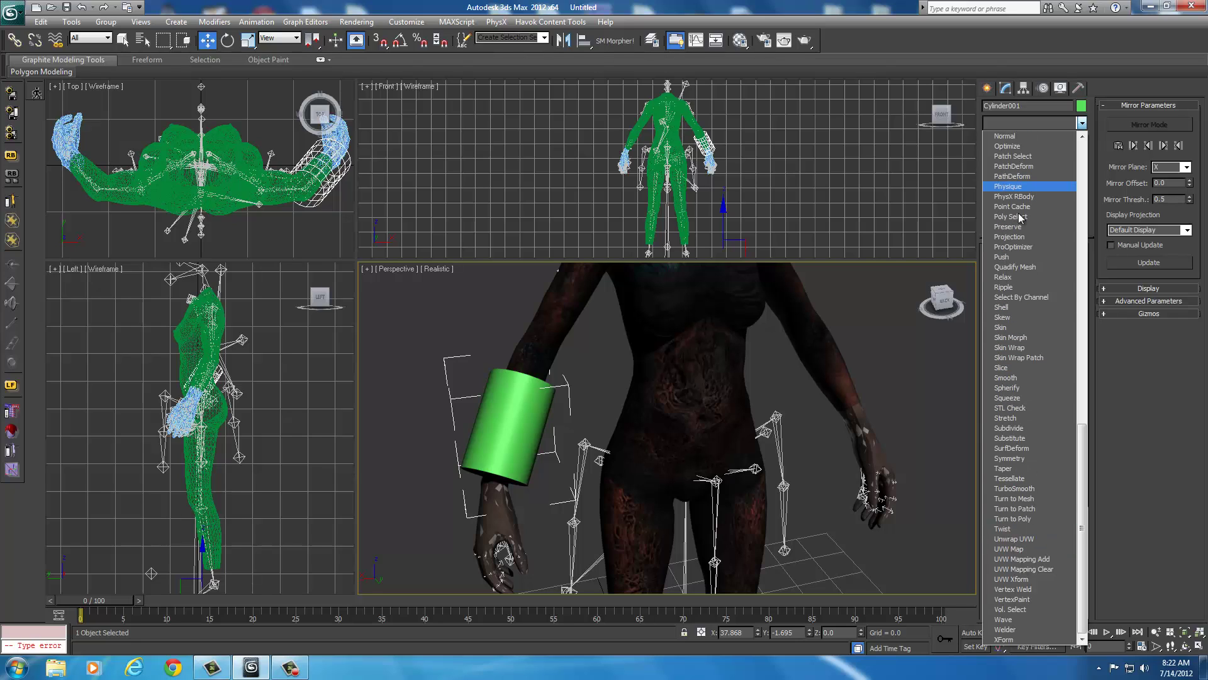
pyautogui.scroll(4, 1017, 489)
pyautogui.scroll(11, 1017, 489)
pyautogui.click(1011, 156)
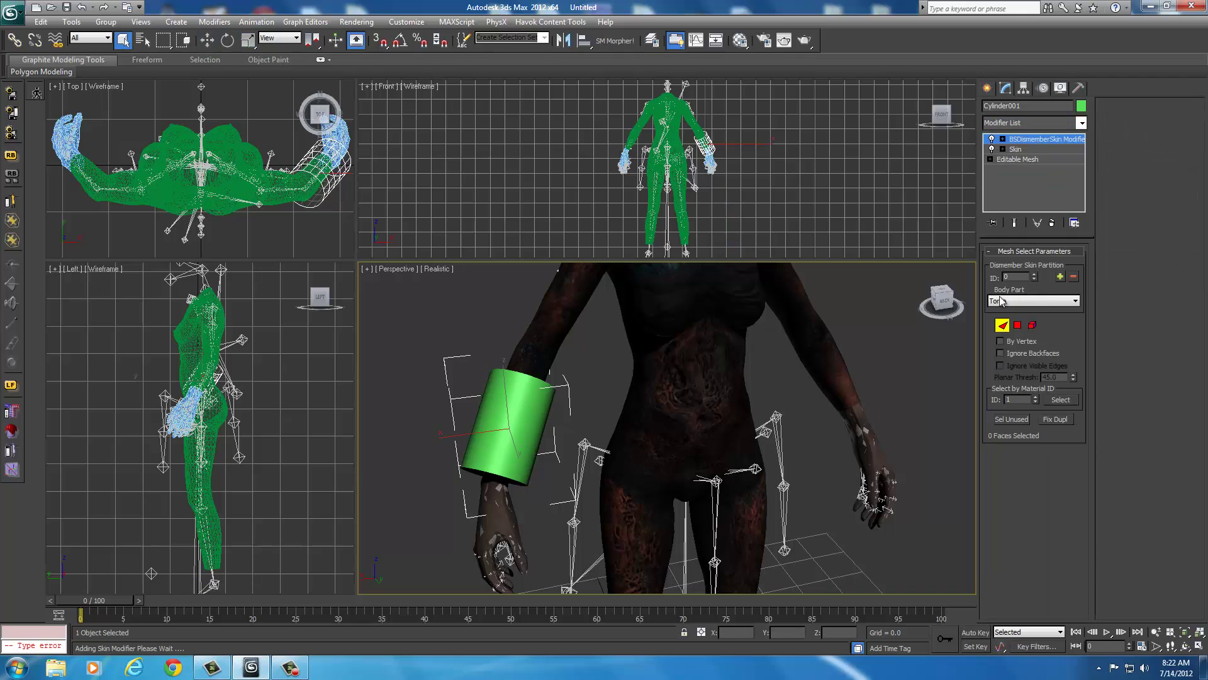
# Select all cylinder faces and assign them to the Skyrim Hands 2 body part
pyautogui.scroll(-6, 673, 387)
pyautogui.click(620, 425)
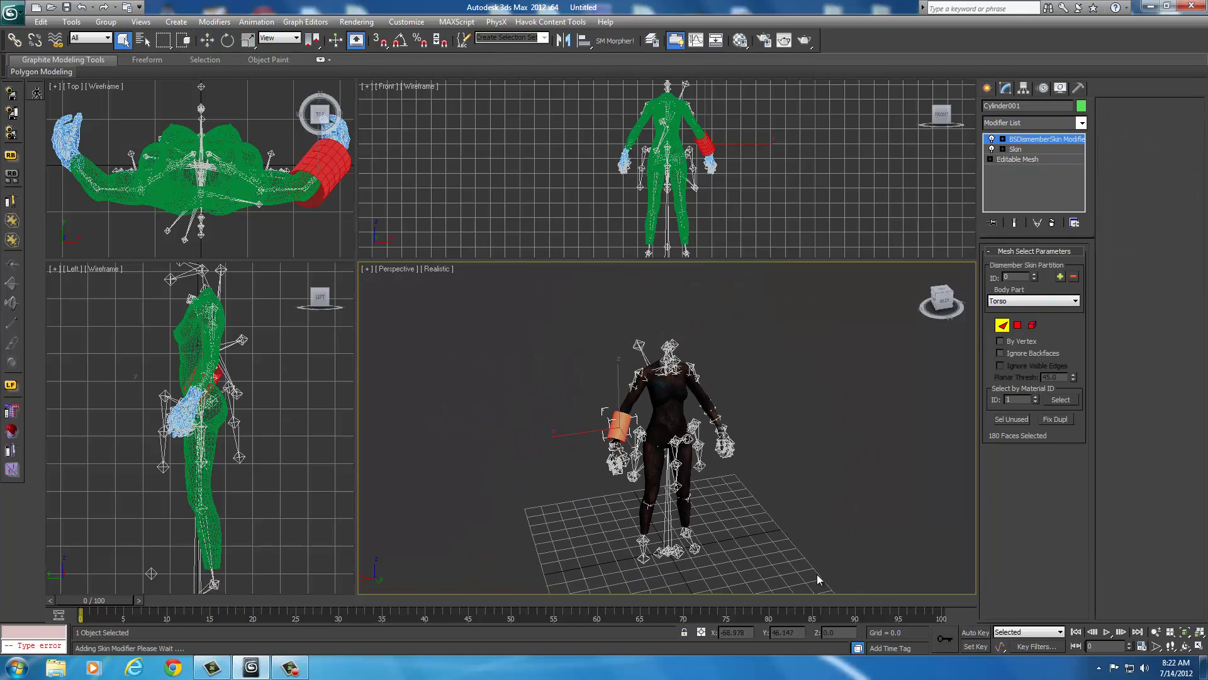
pyautogui.scroll(6, 814, 463)
pyautogui.press('z')
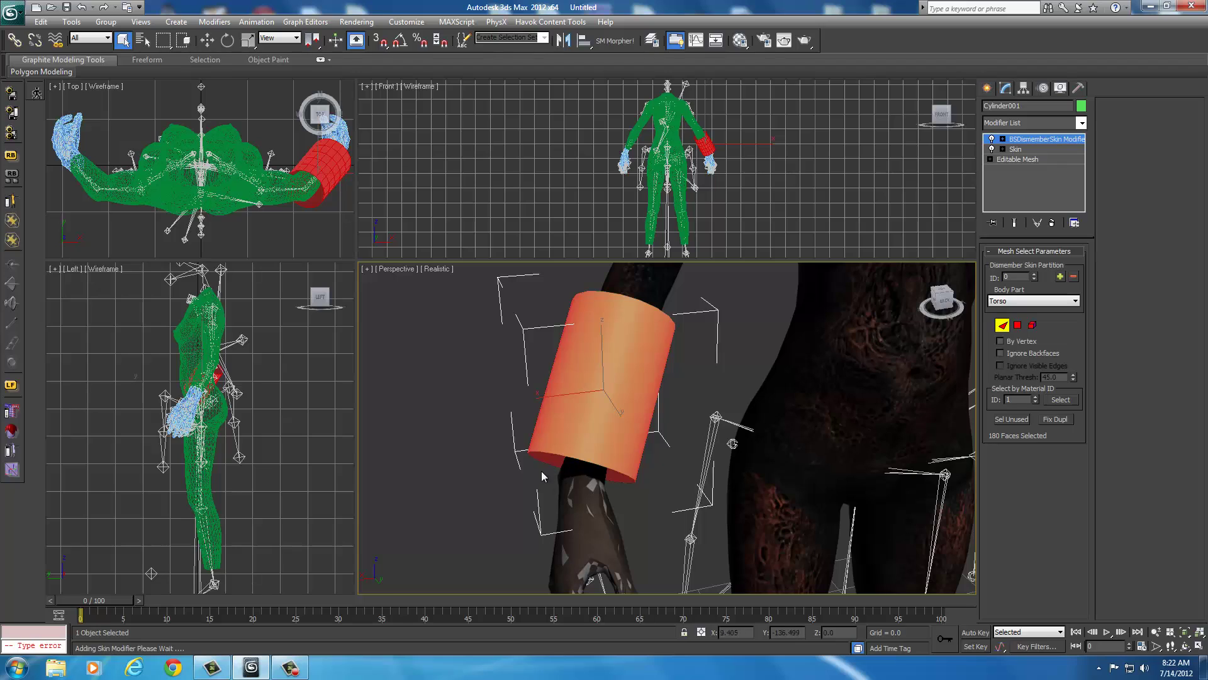
pyautogui.click(1040, 301)
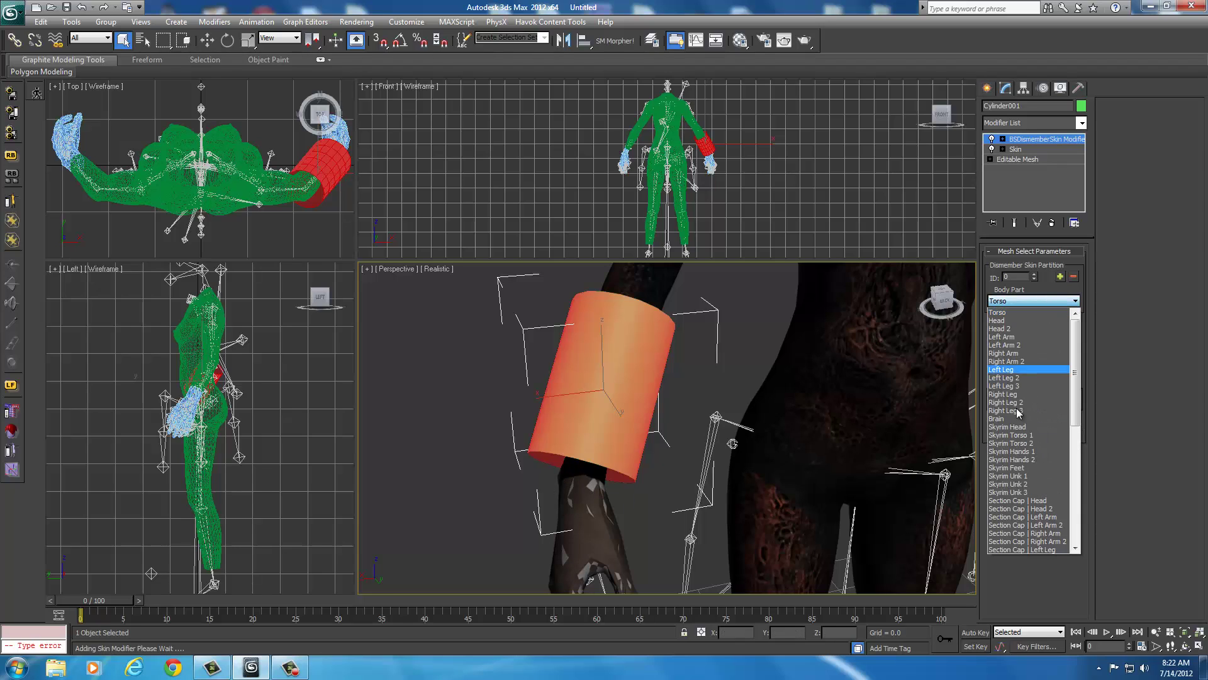
pyautogui.click(1015, 460)
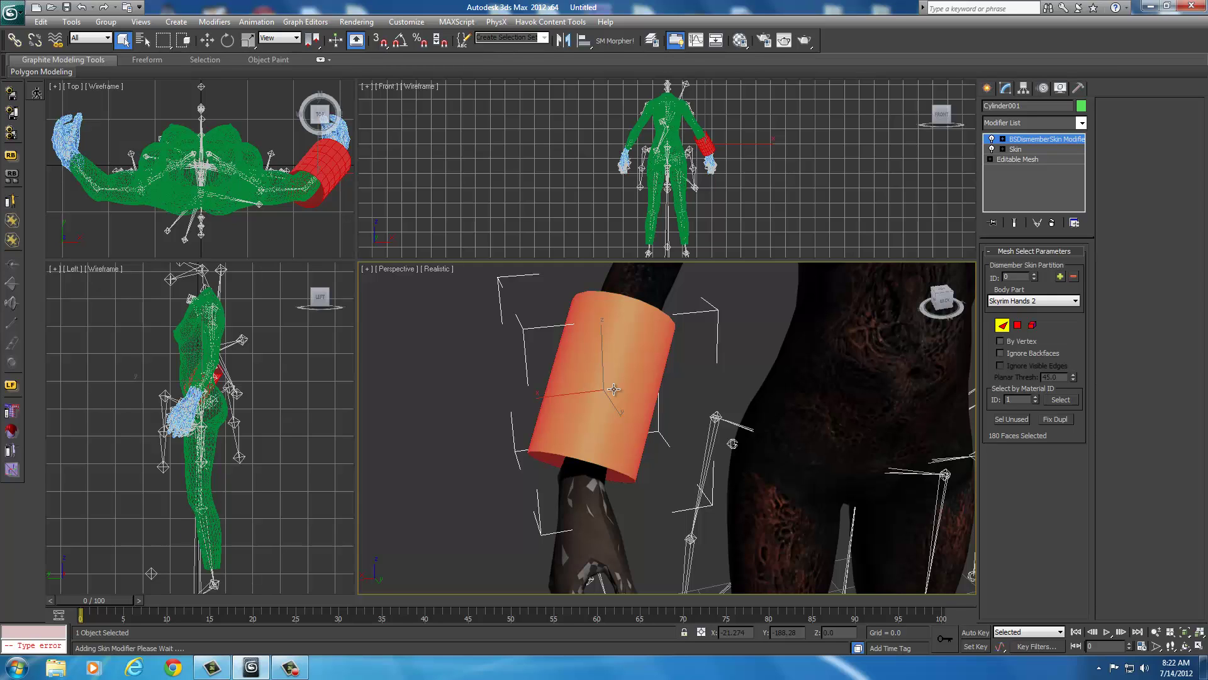
pyautogui.scroll(-10, 692, 422)
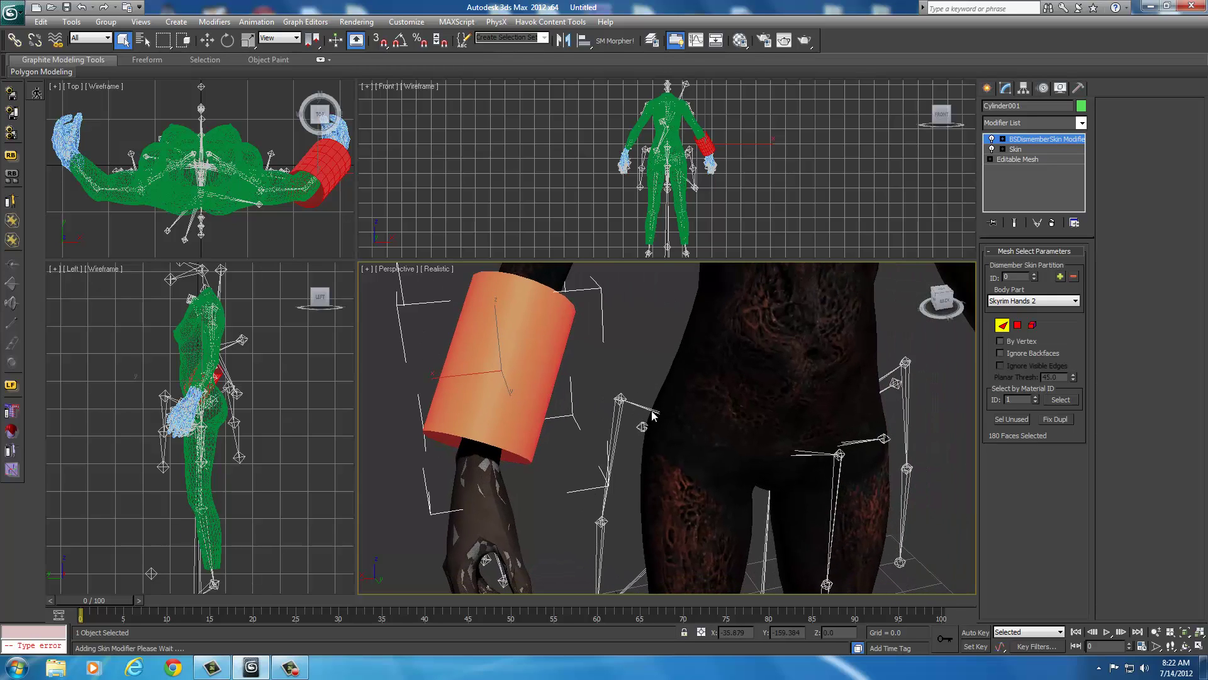
pyautogui.scroll(4, 653, 415)
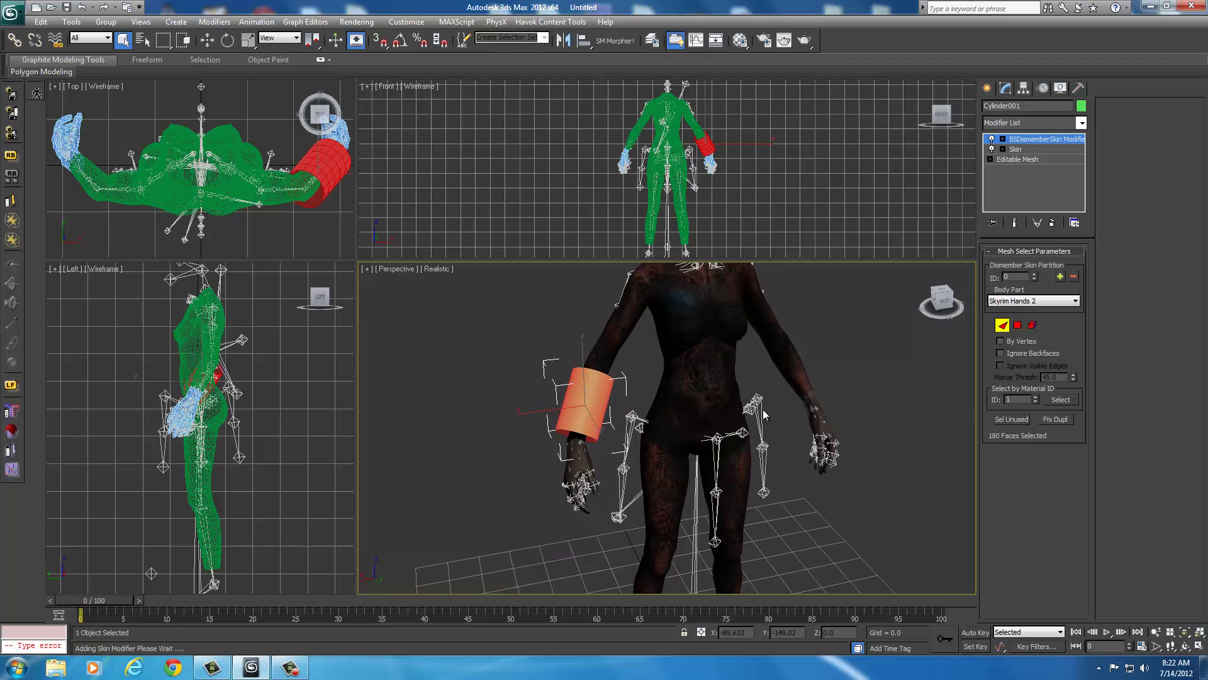
pyautogui.scroll(2, 651, 446)
pyautogui.scroll(-2, 723, 376)
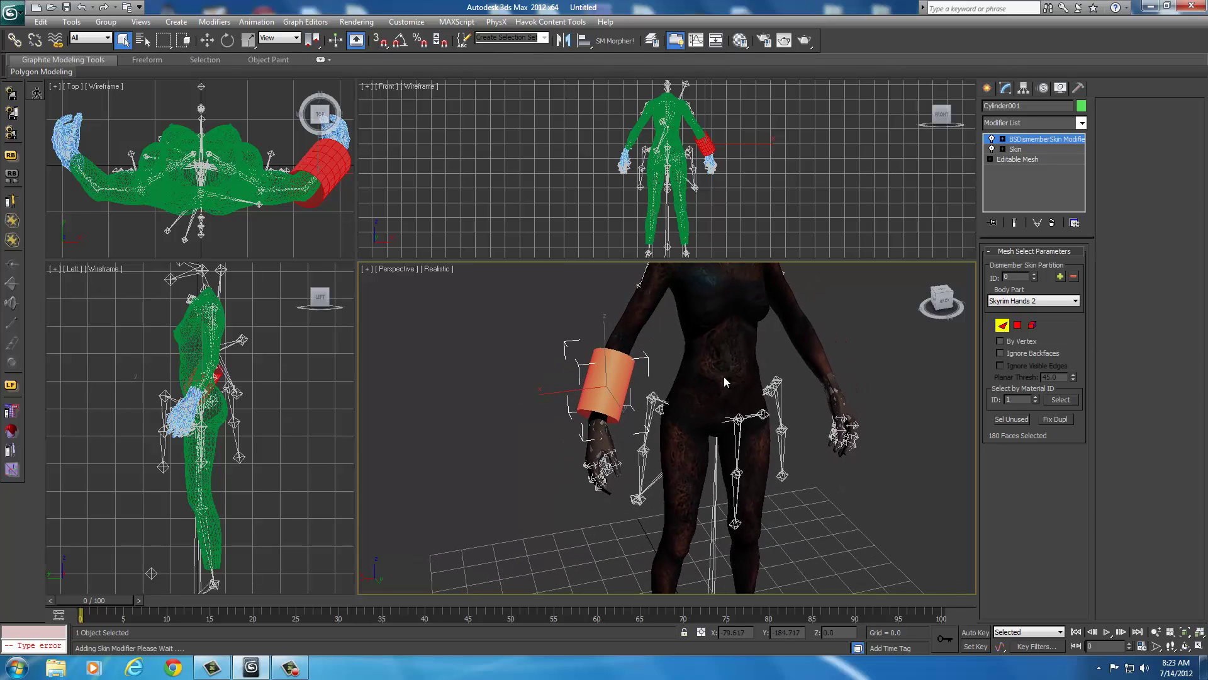
# Reselect all 180 cylinder faces and return to the cylinder's base mesh
pyautogui.click(724, 377)
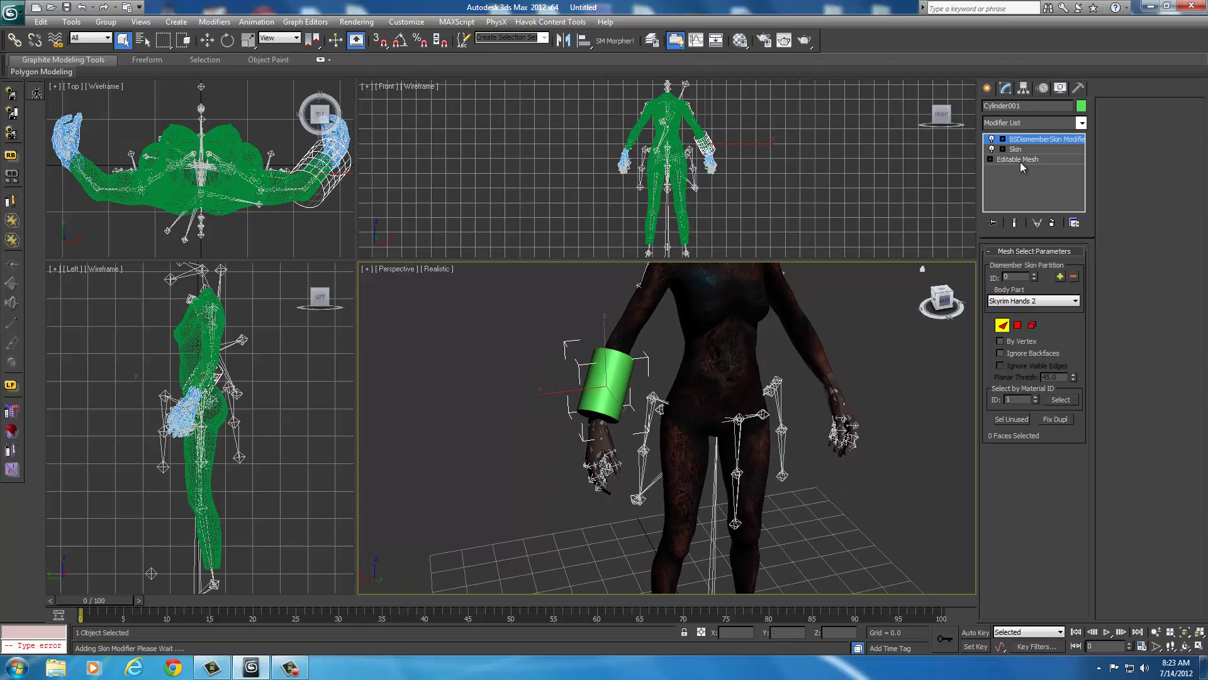
pyautogui.moveTo(546, 328); pyautogui.dragTo(655, 434)
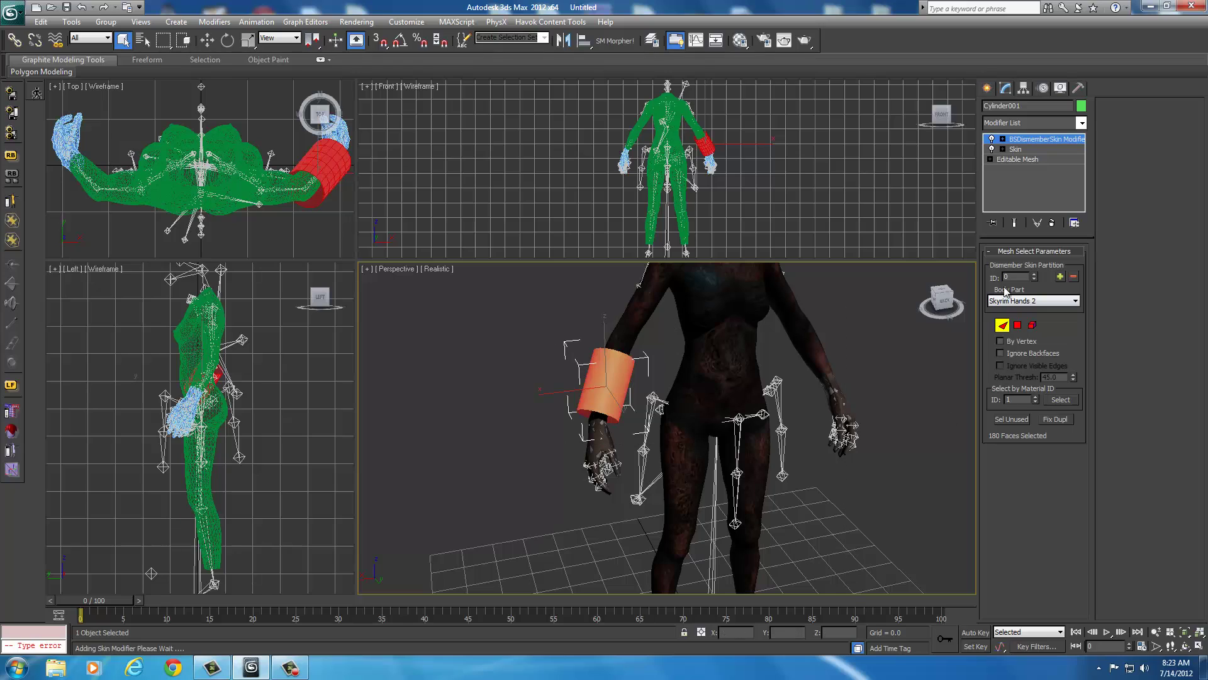
pyautogui.click(1008, 160)
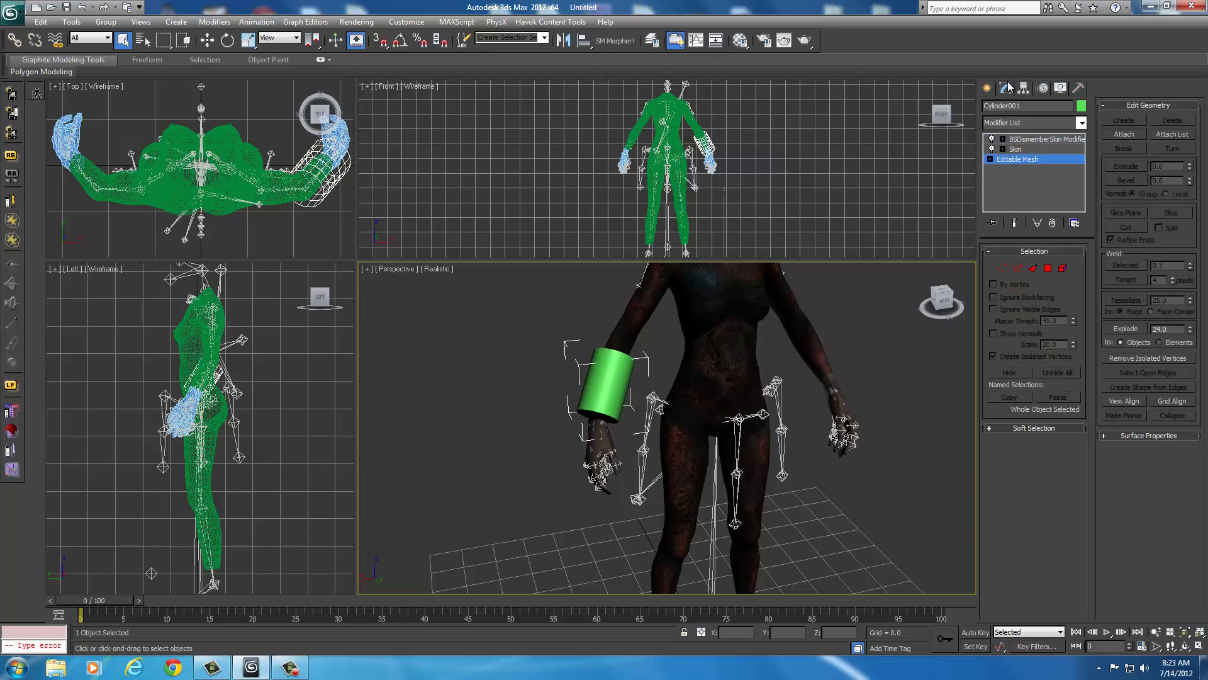
# Select the SLIM PUSHUPNW3 body mesh and delete it from the scene
pyautogui.click(987, 88)
pyautogui.scroll(3, 756, 342)
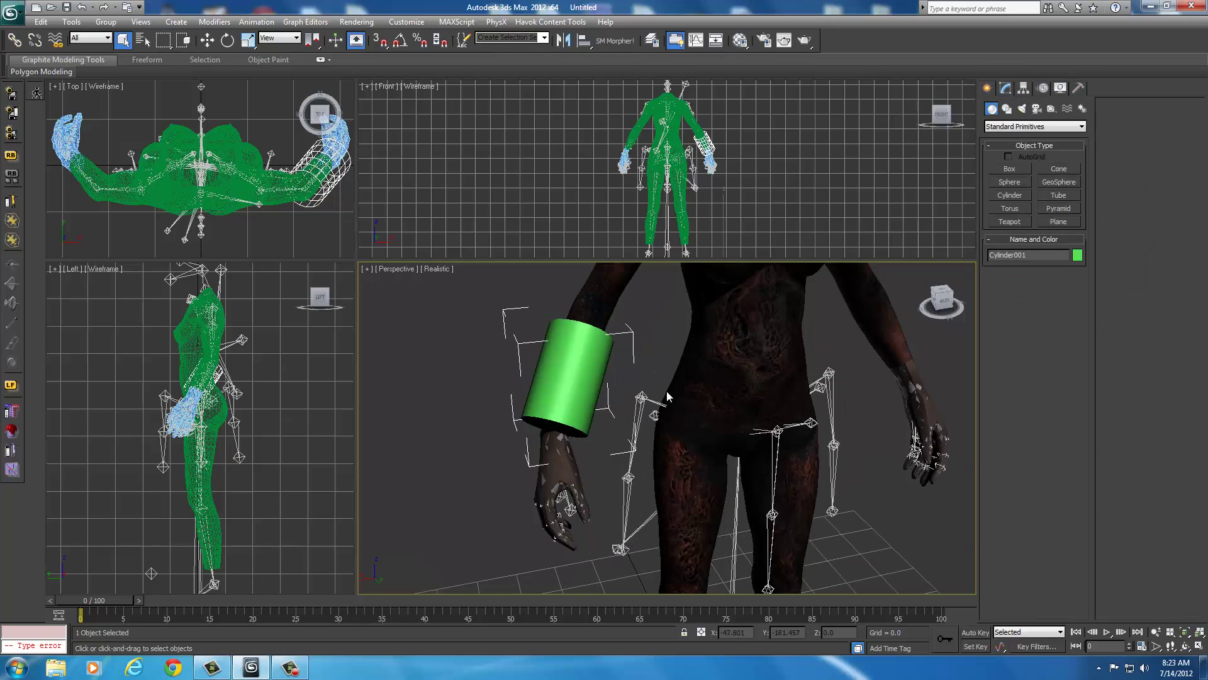
pyautogui.click(756, 342)
pyautogui.click(1005, 90)
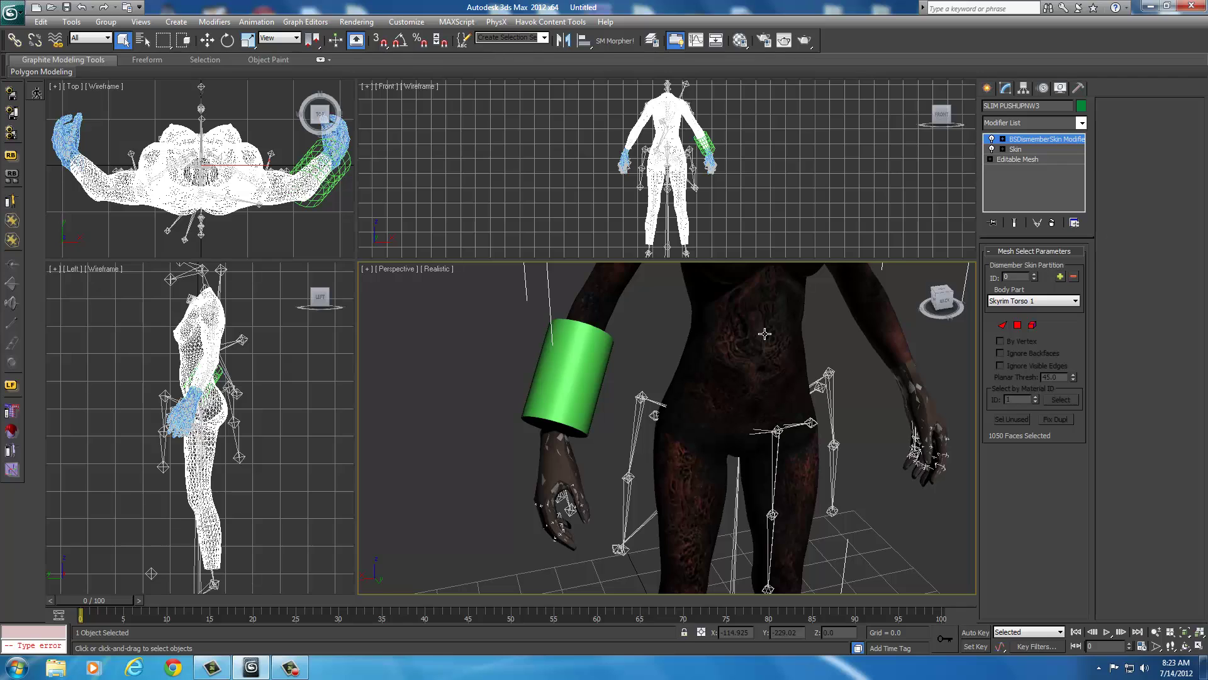
pyautogui.press('Delete')
# Check the Gloves and cylinder body parts, framing the arm and bracer
pyautogui.click(552, 458)
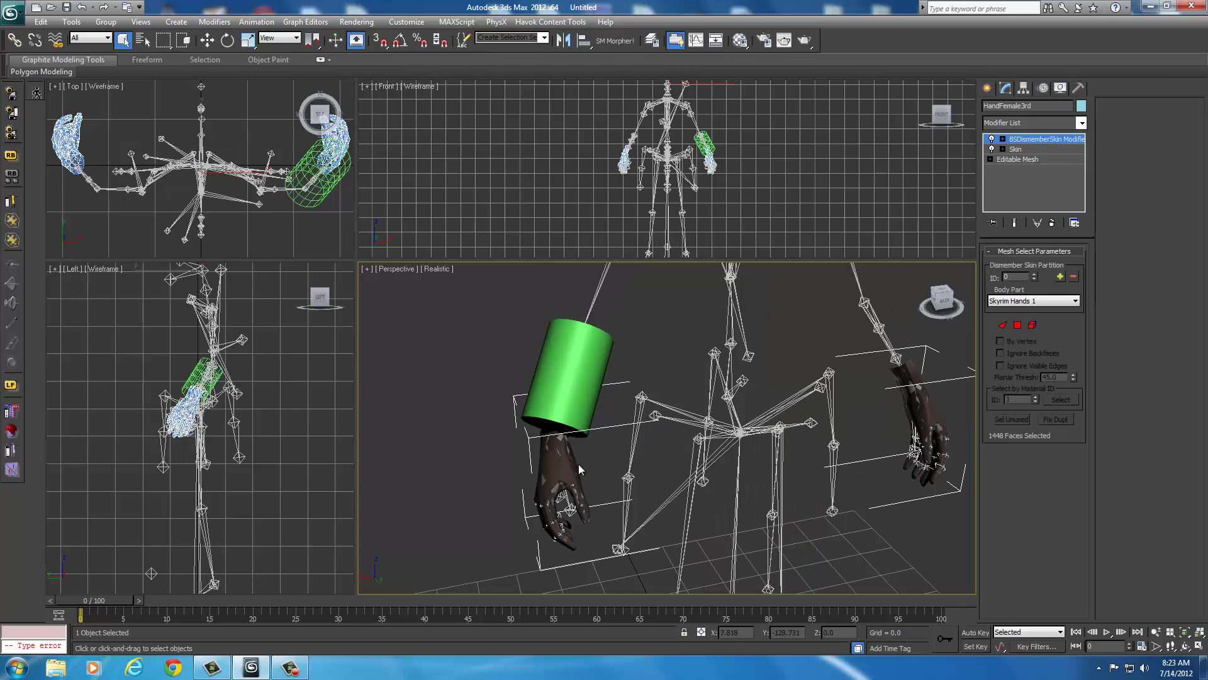
pyautogui.scroll(4, 623, 467)
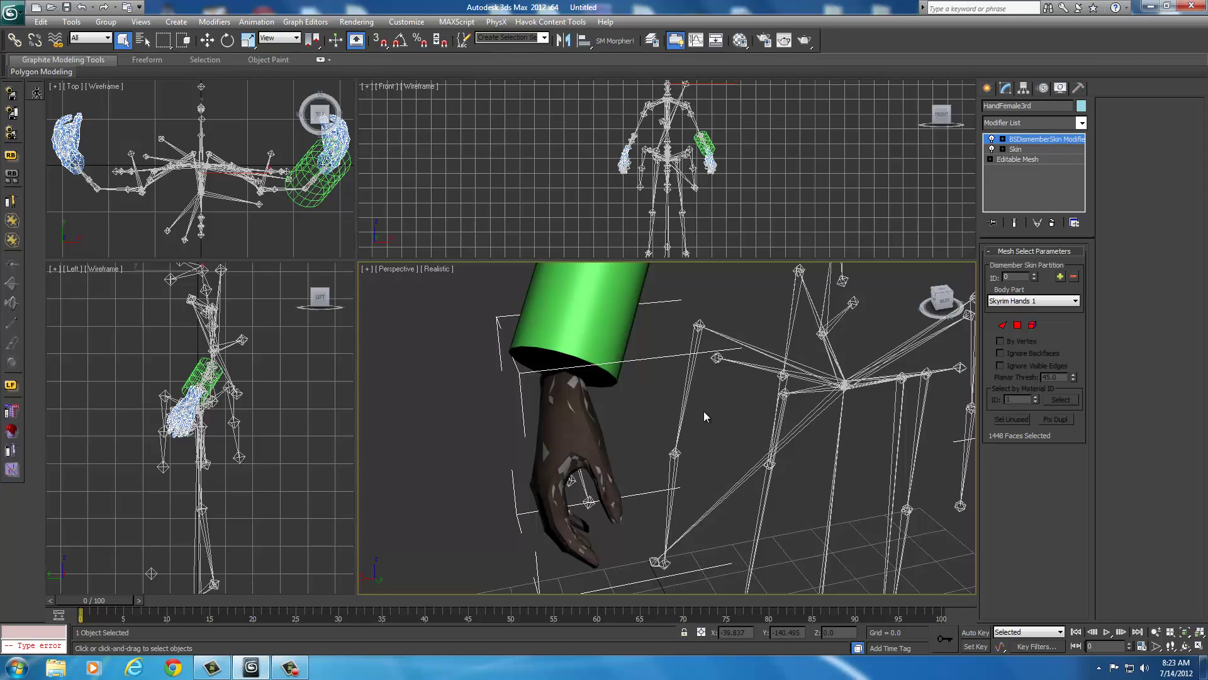
pyautogui.click(574, 413)
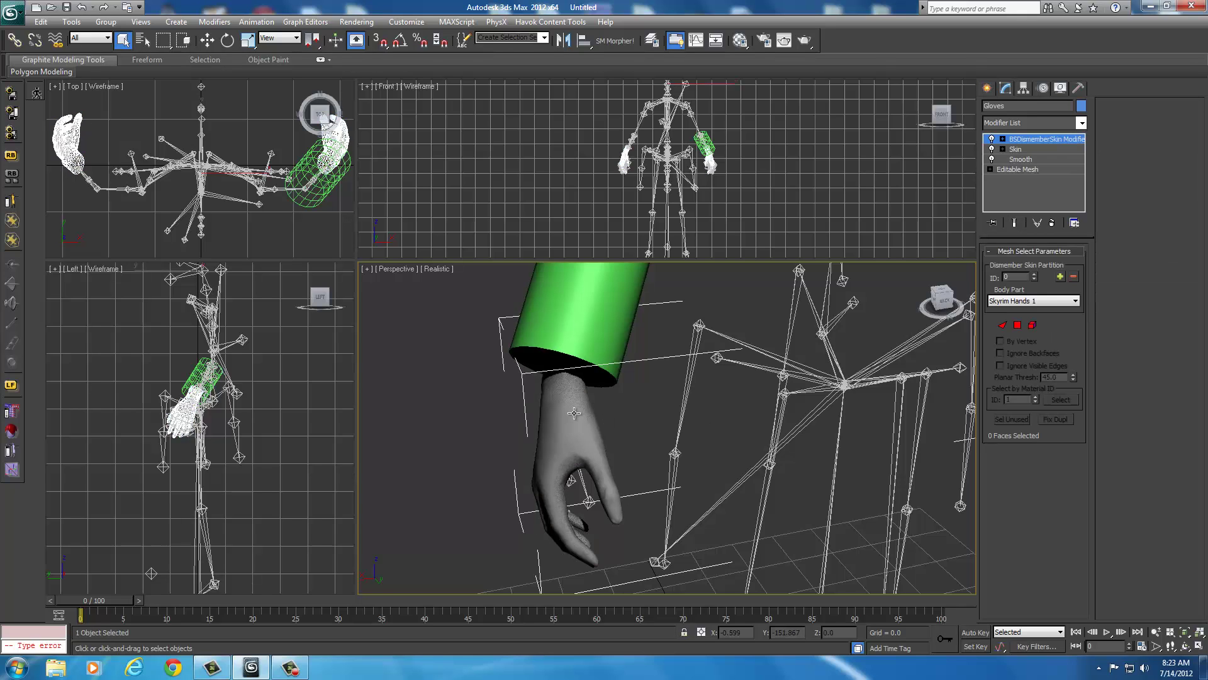
pyautogui.click(570, 324)
pyautogui.moveTo(766, 338); pyautogui.dragTo(578, 427, button='middle')
pyautogui.scroll(-3, 630, 403)
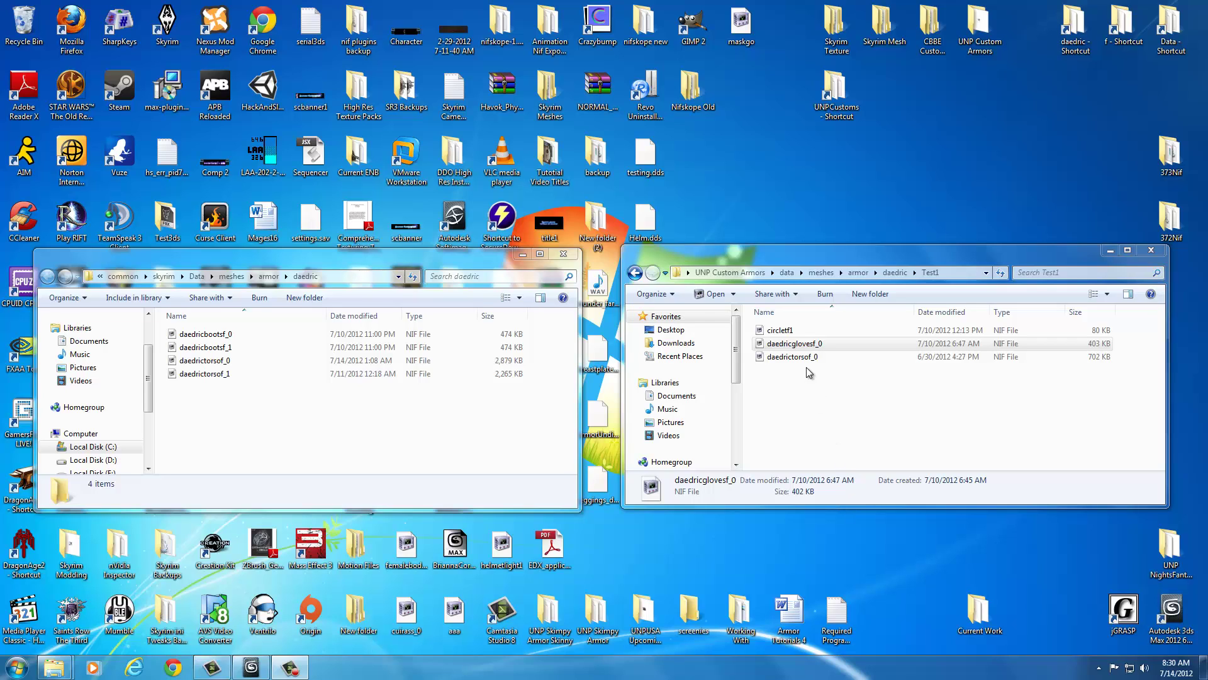
pyautogui.click(770, 346)
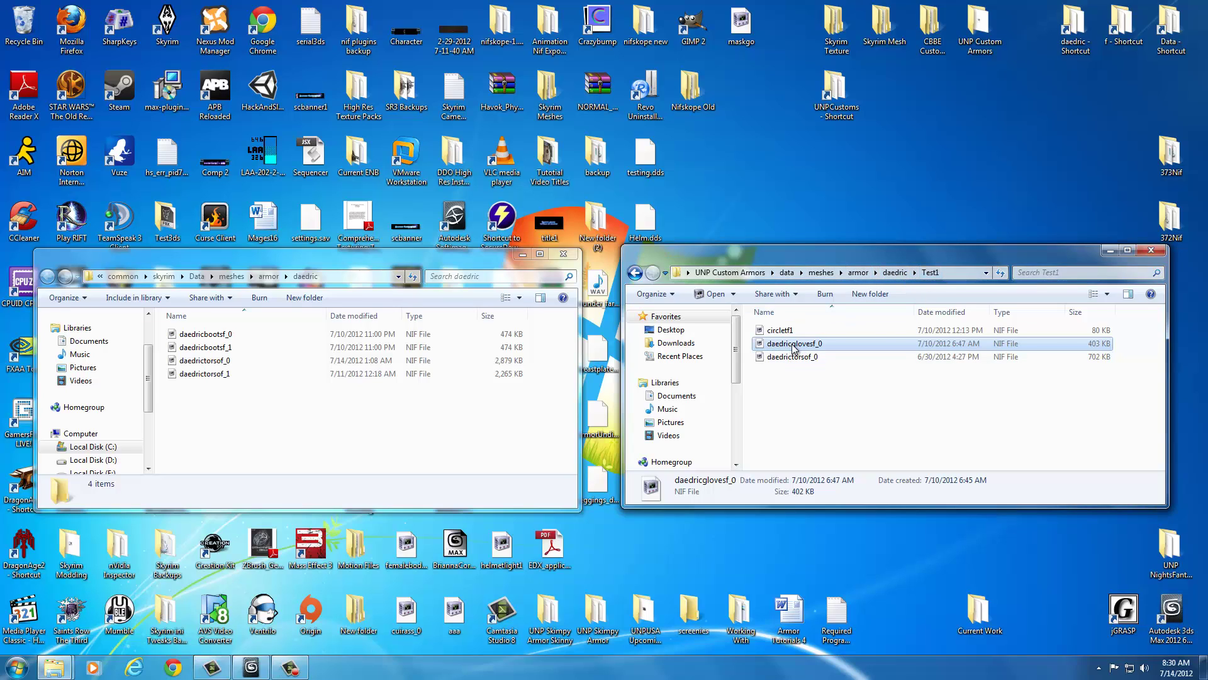
pyautogui.click(327, 416)
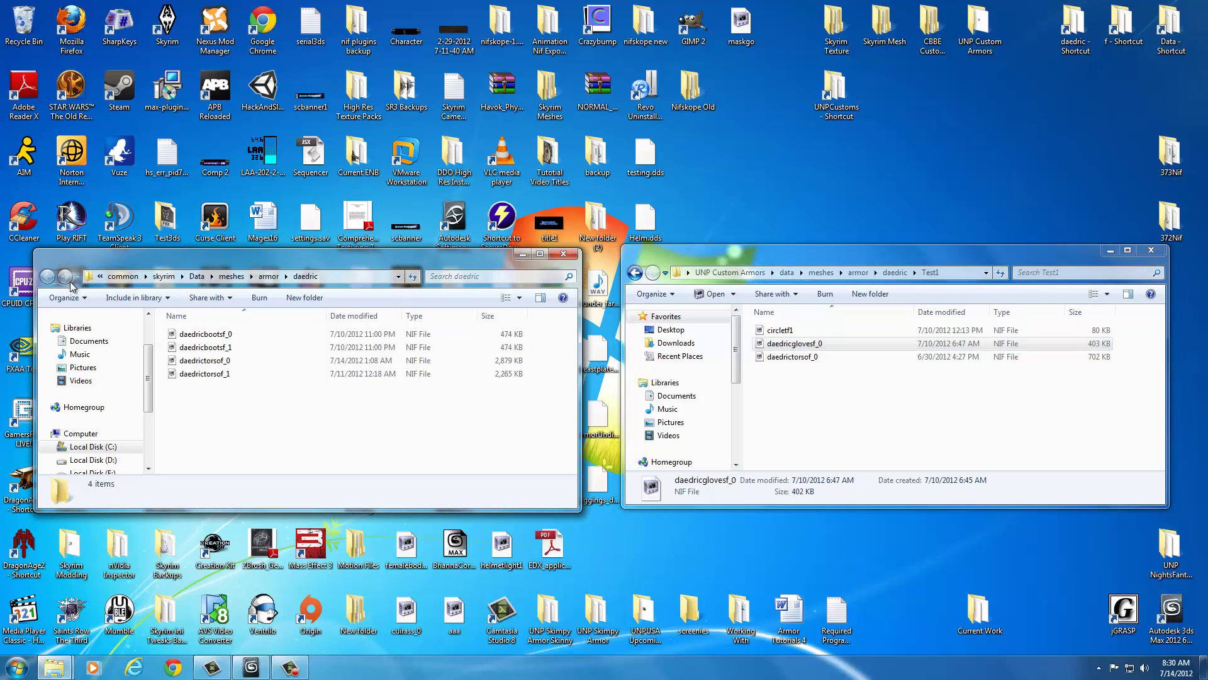